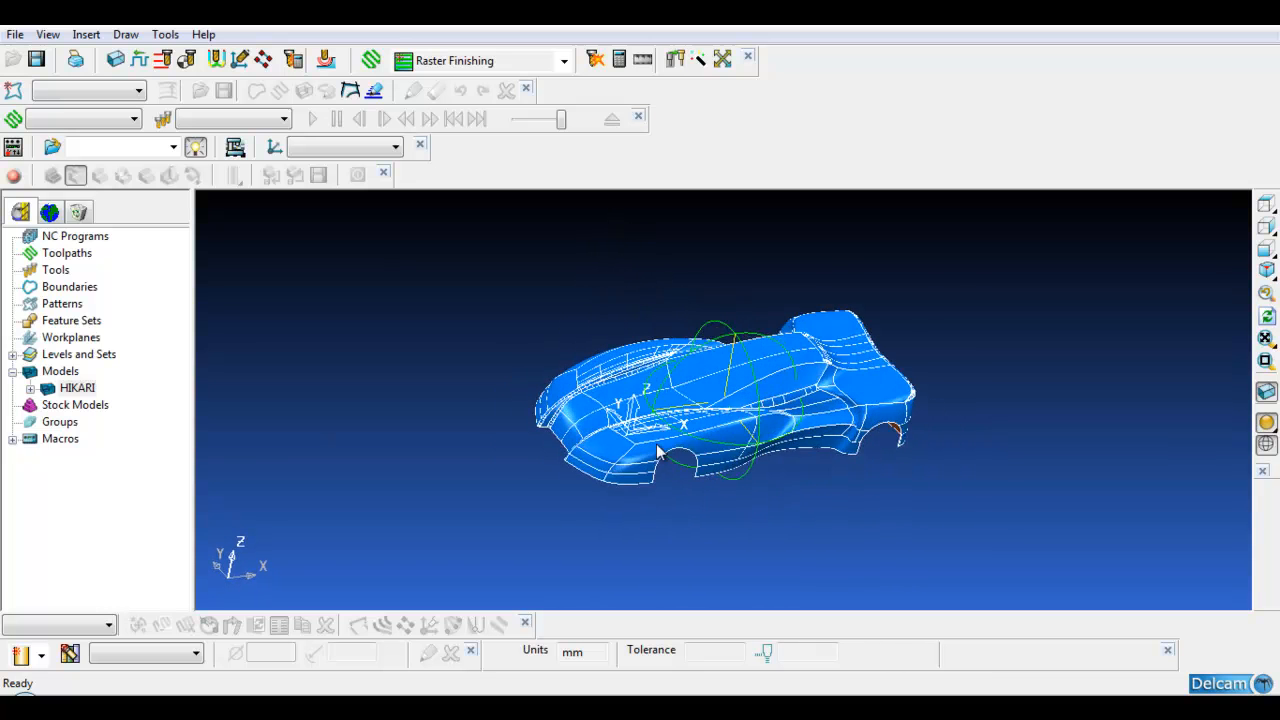
Step: Calculate a box block around the car model with a tolerance of 0.02
click(115, 60)
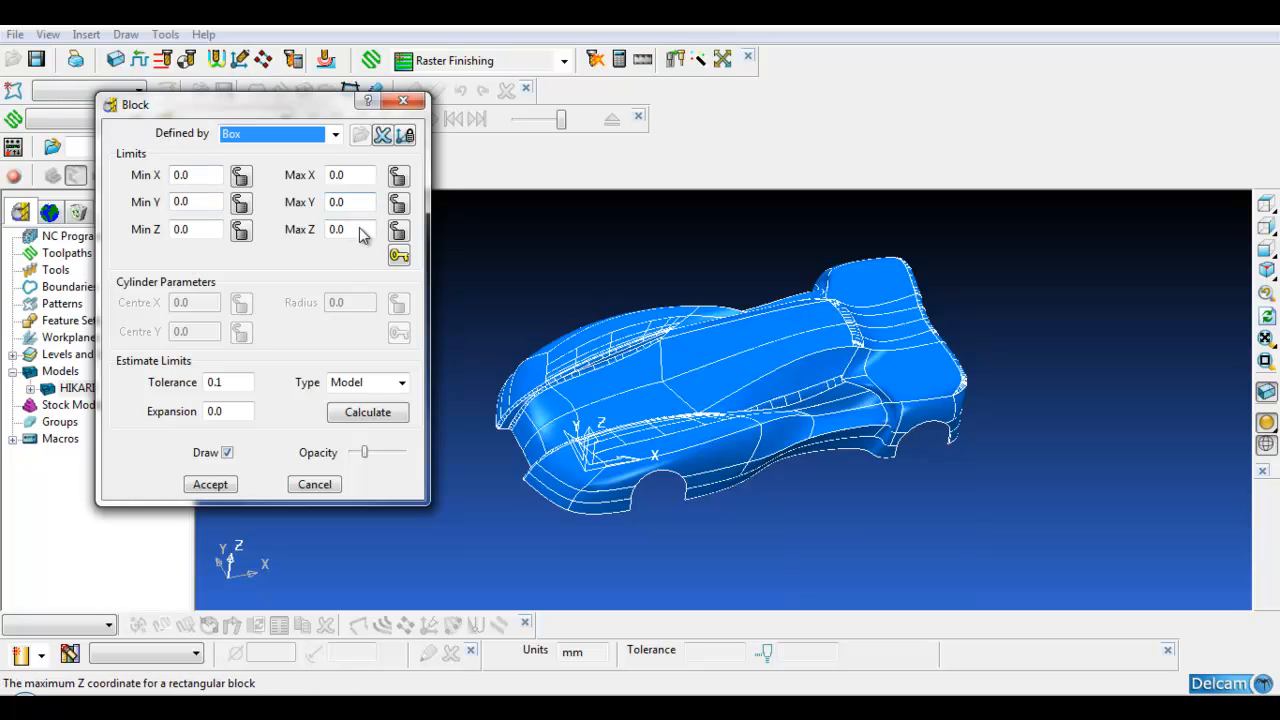
click(253, 382)
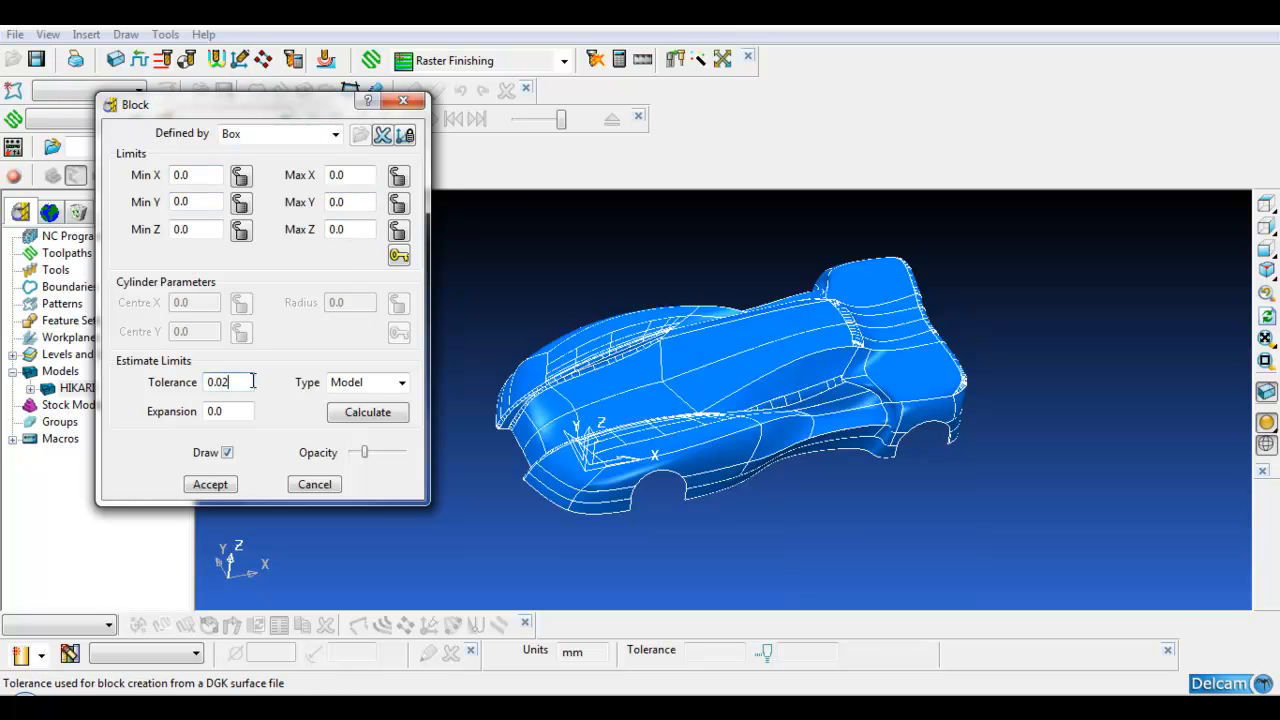
click(360, 415)
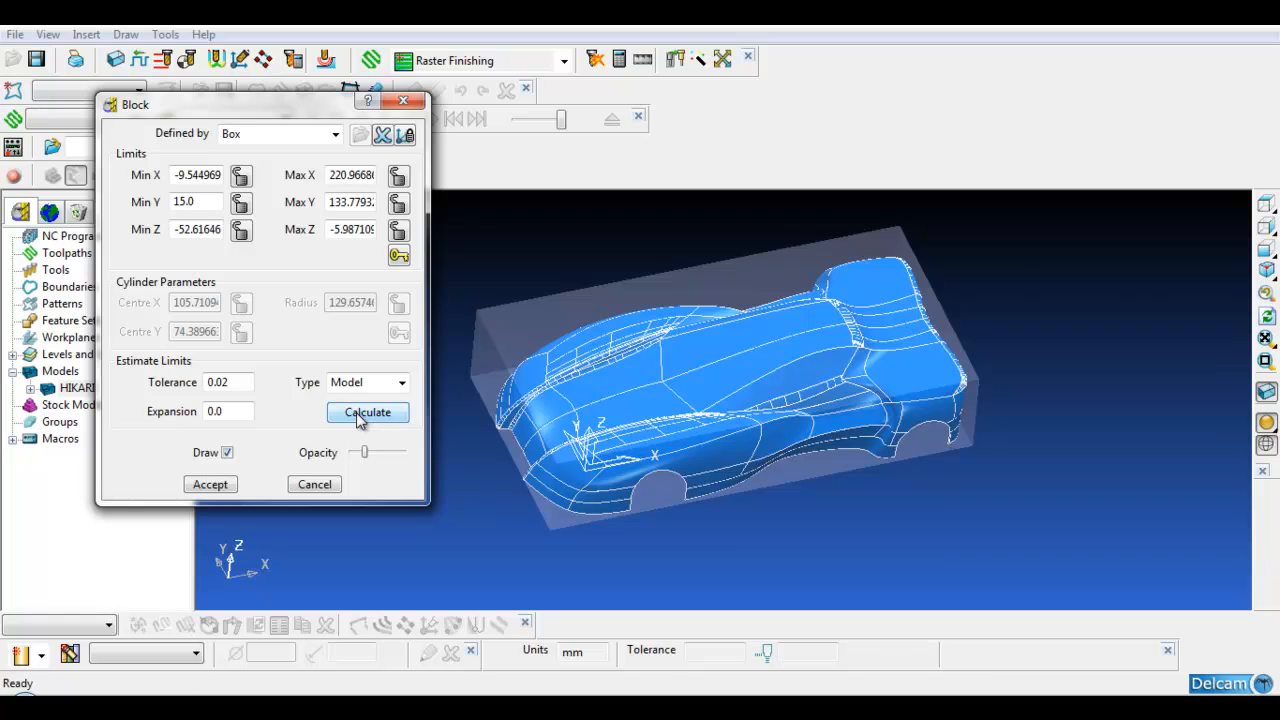
middle_drag(469, 463, 475, 515)
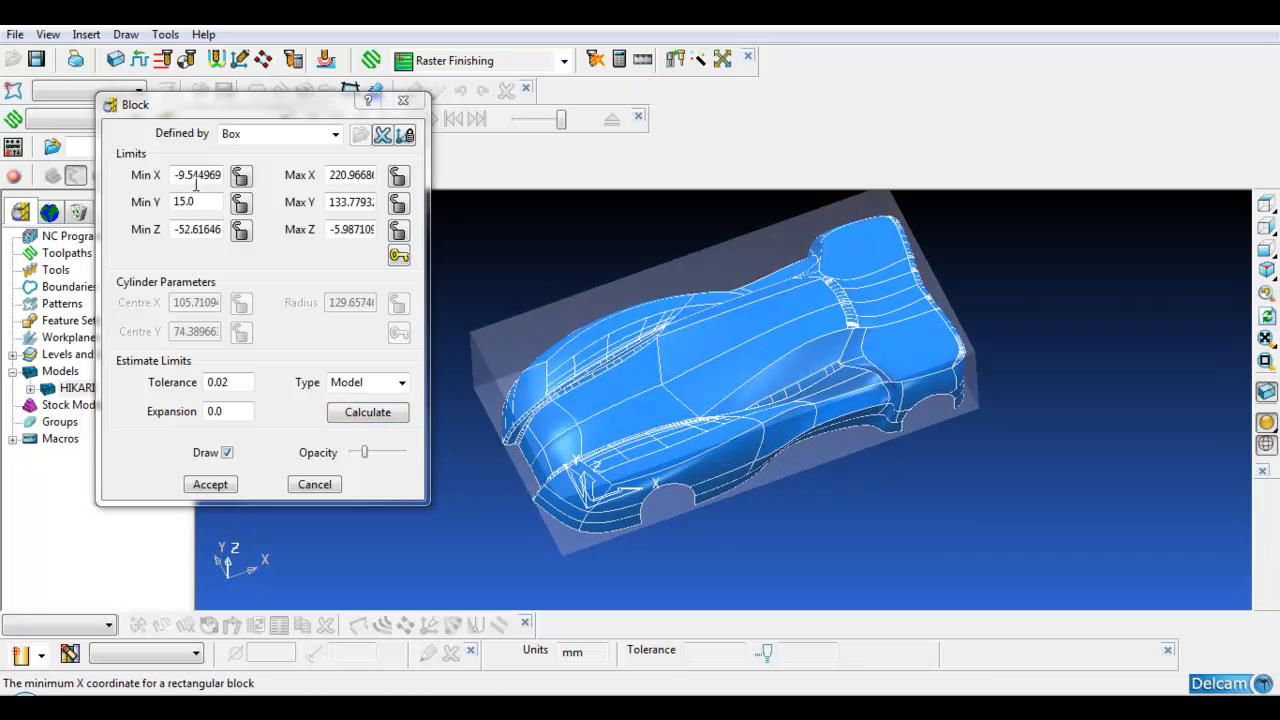
Step: Set the block's minimum limits to X 0, Y 0 and Z -80
click(175, 176)
text(0)
key(Tab)
text(0)
key(Tab)
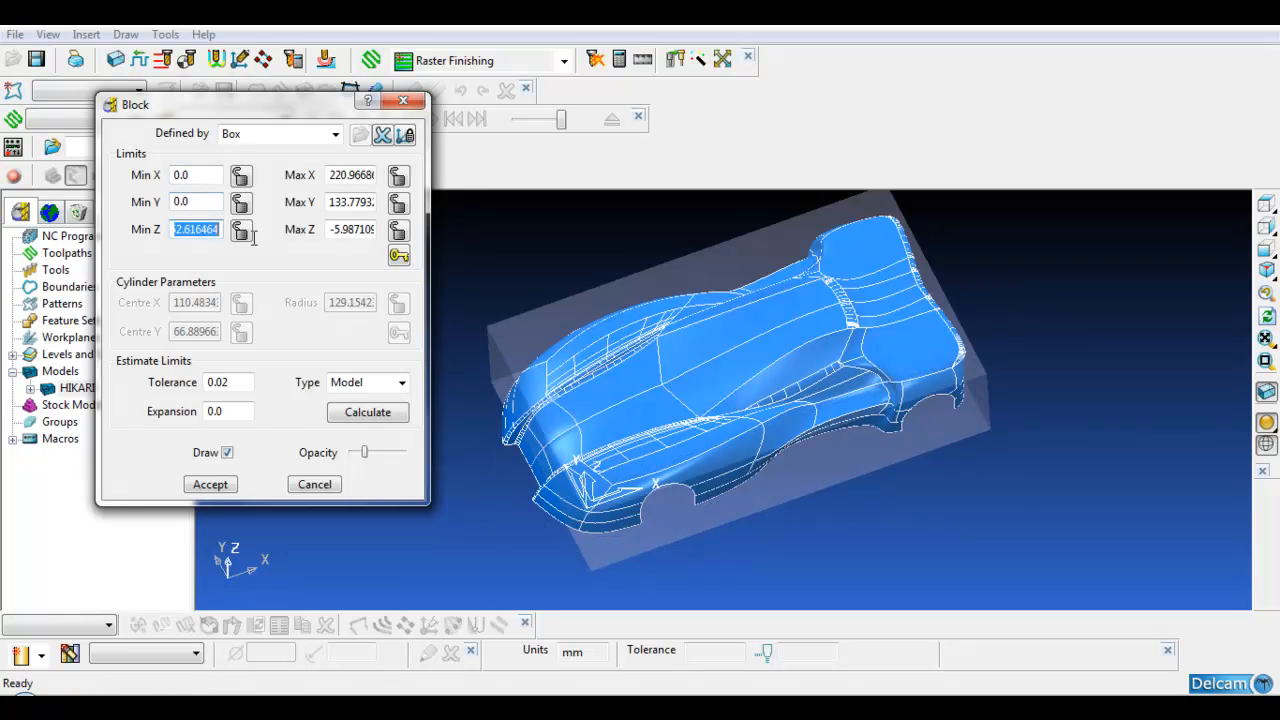
text(0)
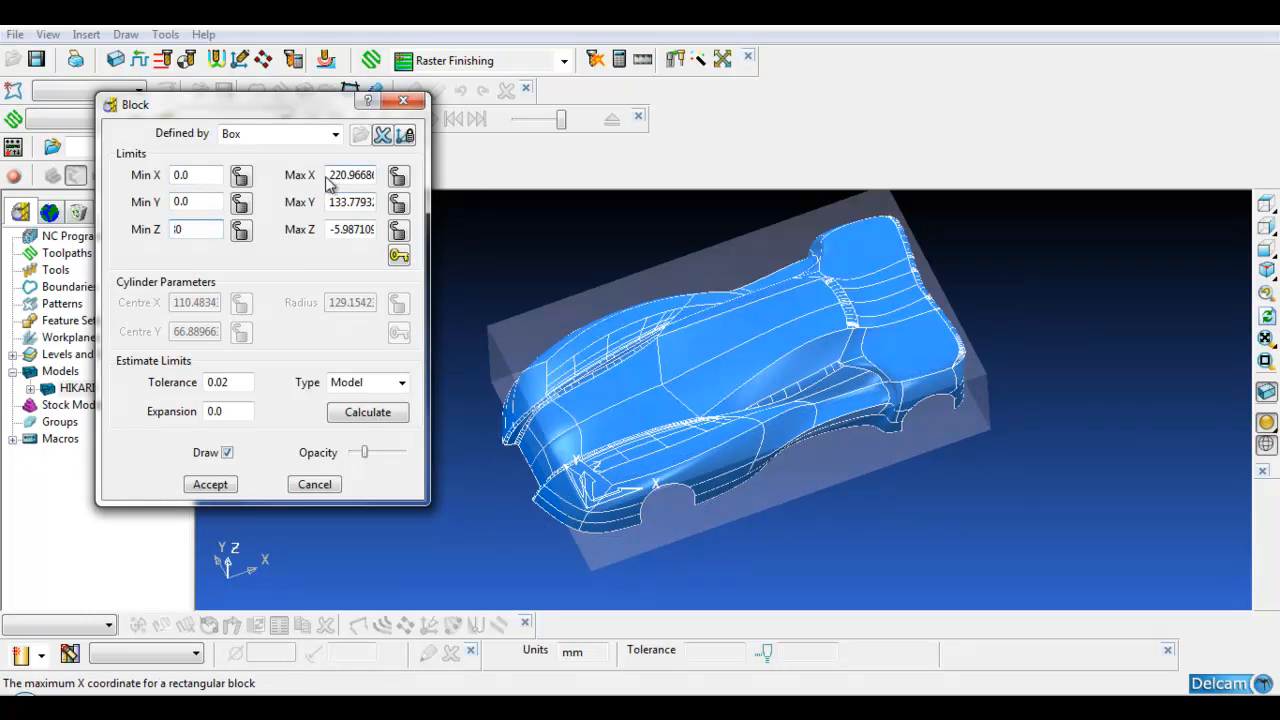
Step: Set the block's maximum limits to X 265, Y 205 and Z 0, and accept the block with its limits locked
click(330, 177)
text(265)
click(350, 202)
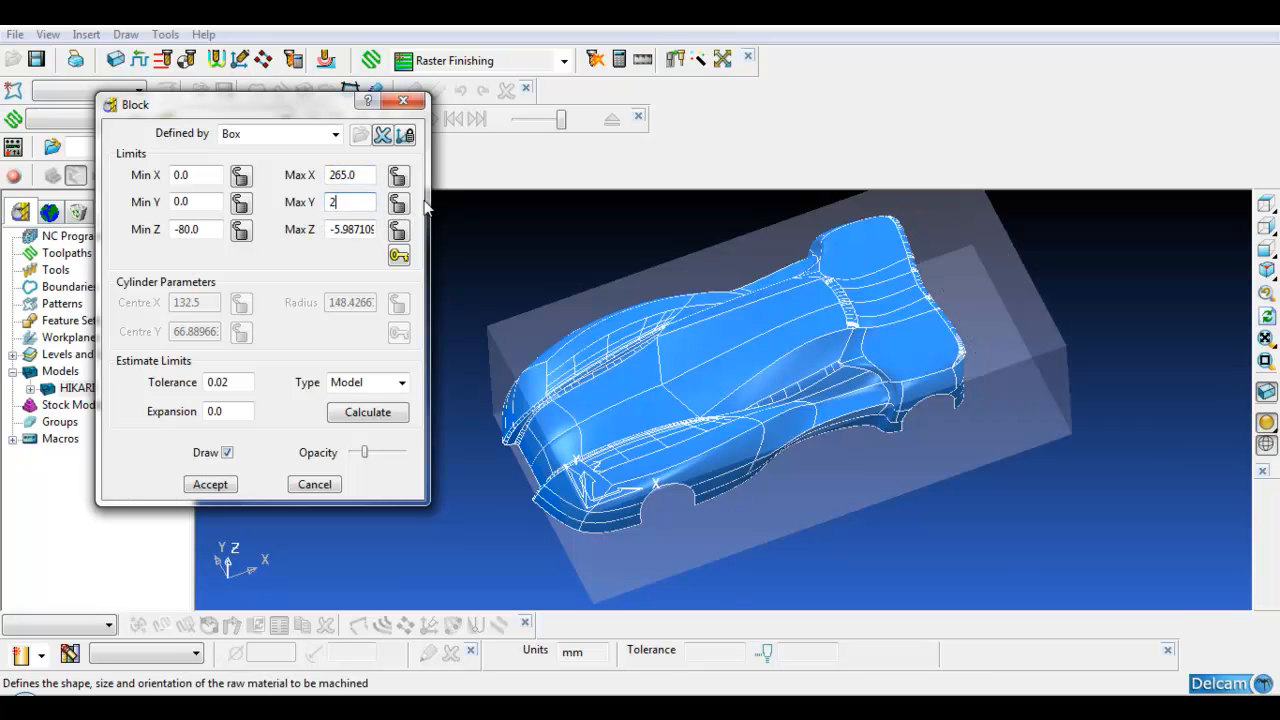
text(205)
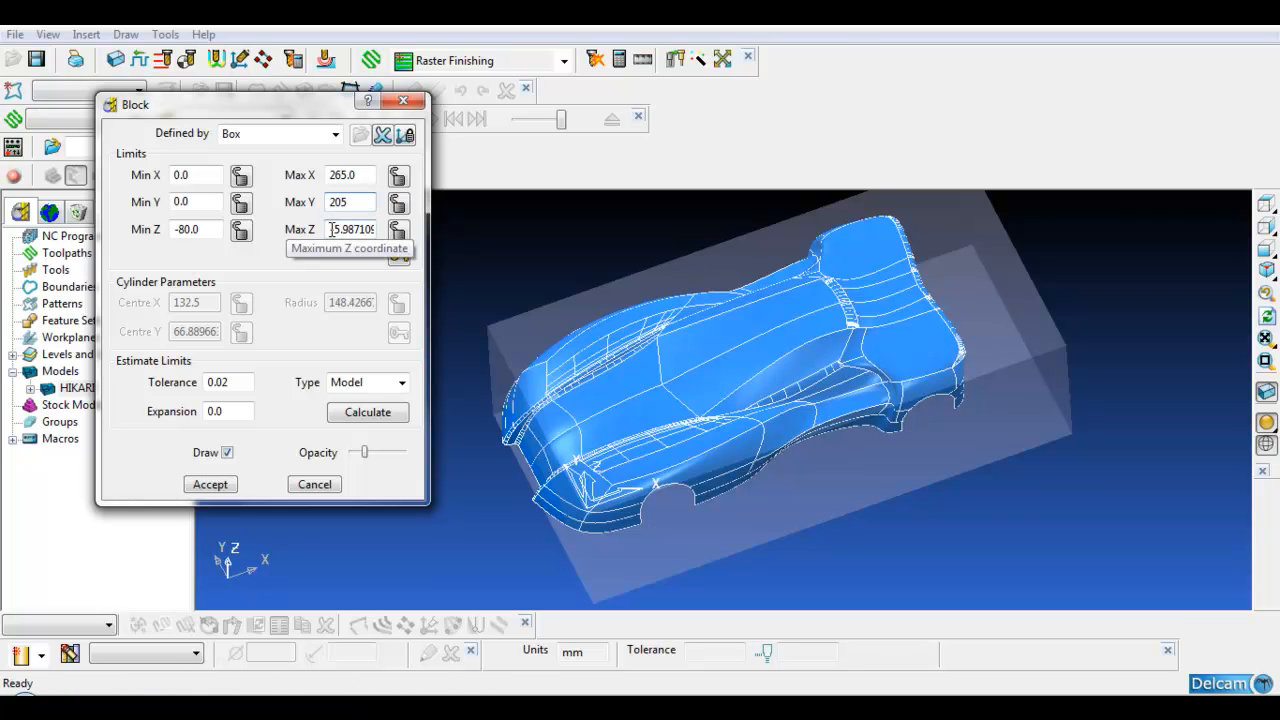
click(345, 229)
text(0)
click(362, 202)
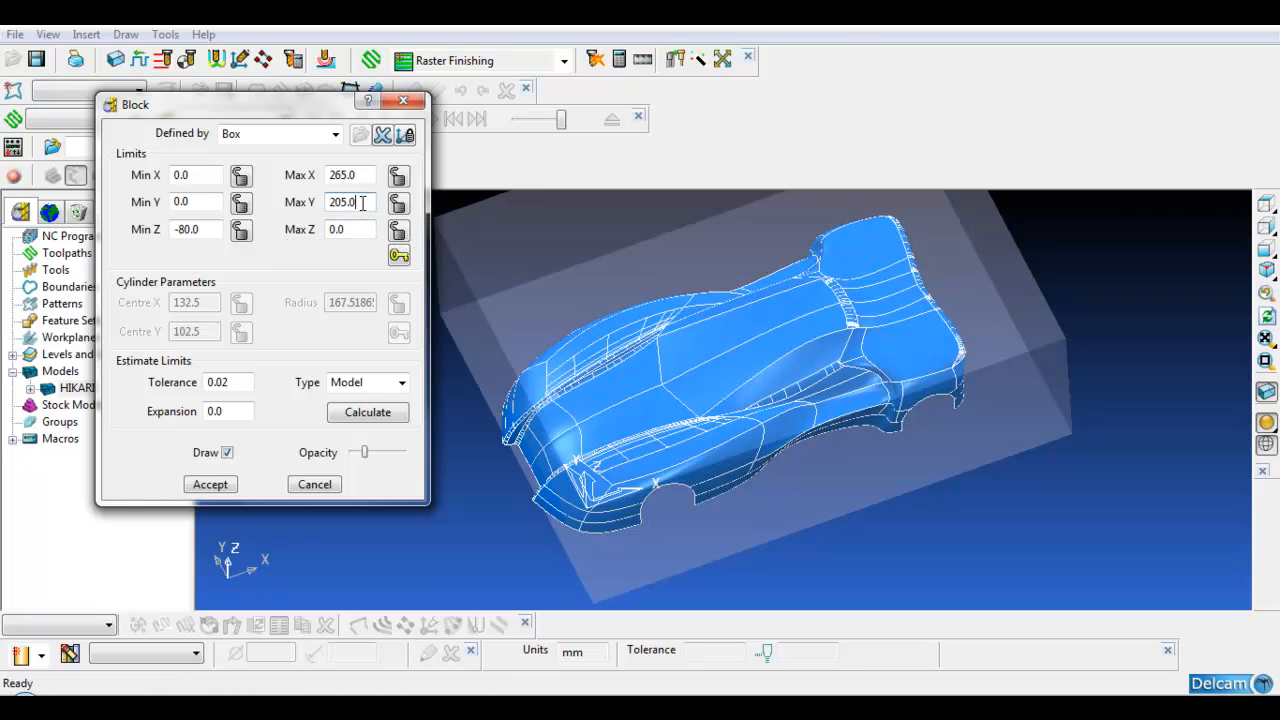
click(405, 138)
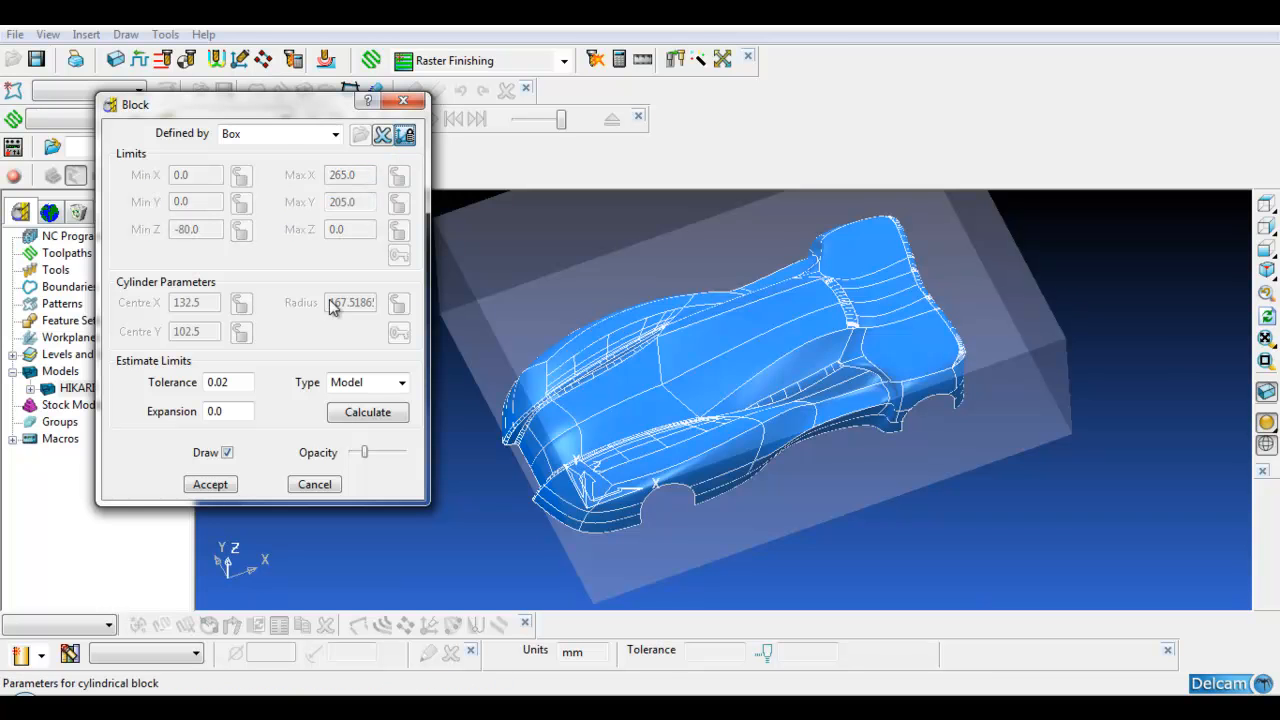
click(211, 484)
Step: Transform the HIKARI model by moving it 25 mm along X within the block
middle_drag(467, 483, 849, 309)
key(ctrl+2)
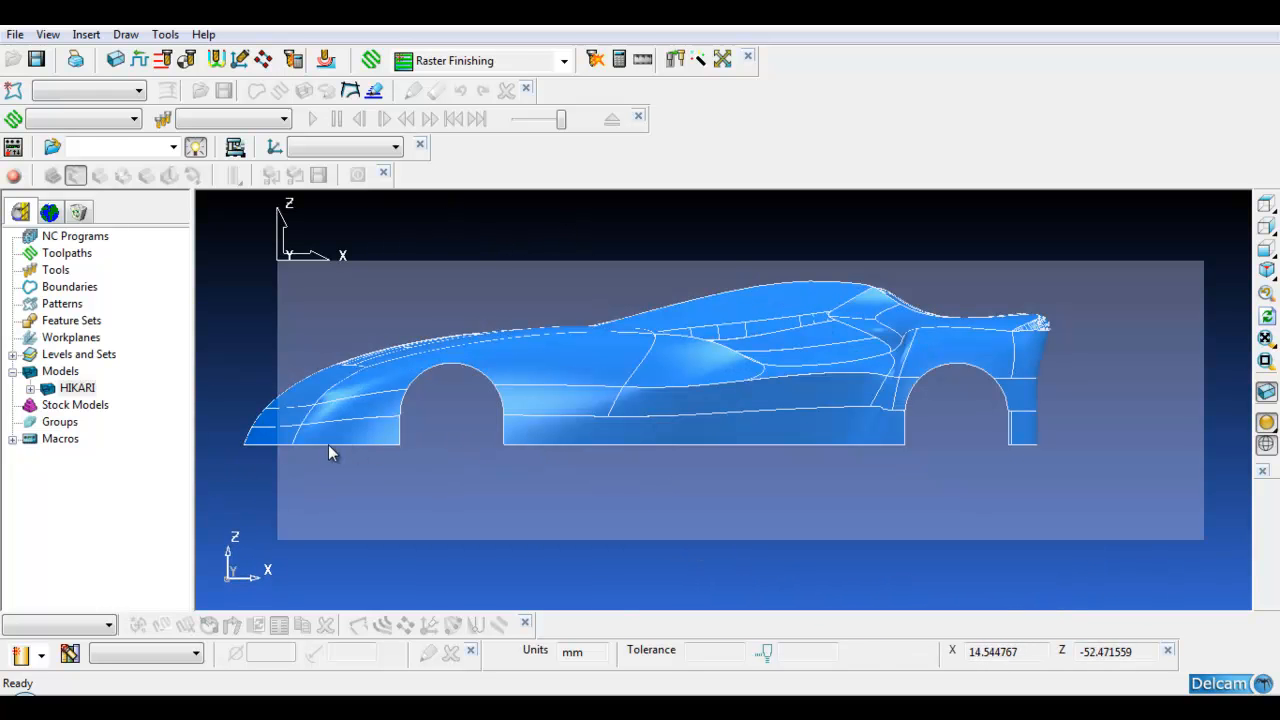
scroll(393, 438, down, 7)
scroll(500, 363, up, 3)
right_click(86, 396)
mouse_move(115, 655)
click(346, 665)
mouse_move(558, 547)
mouse_down()
mouse_move(840, 541)
mouse_move(757, 536)
mouse_up()
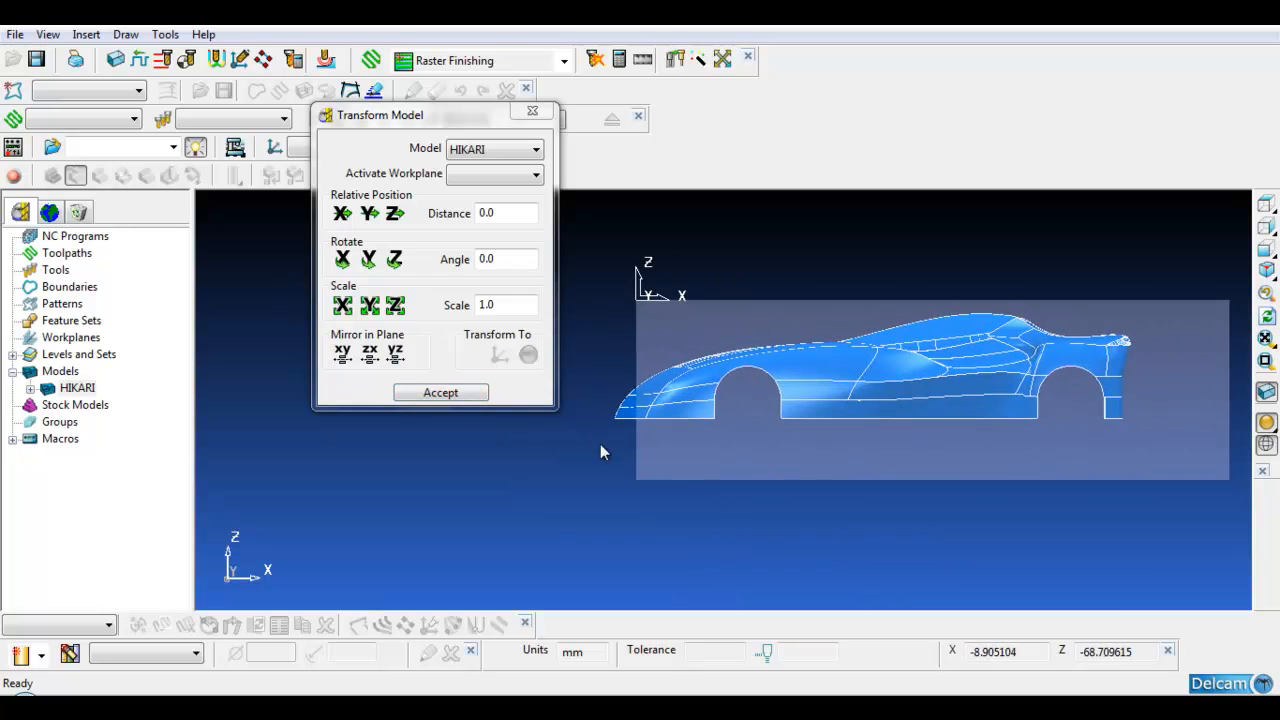
click(515, 213)
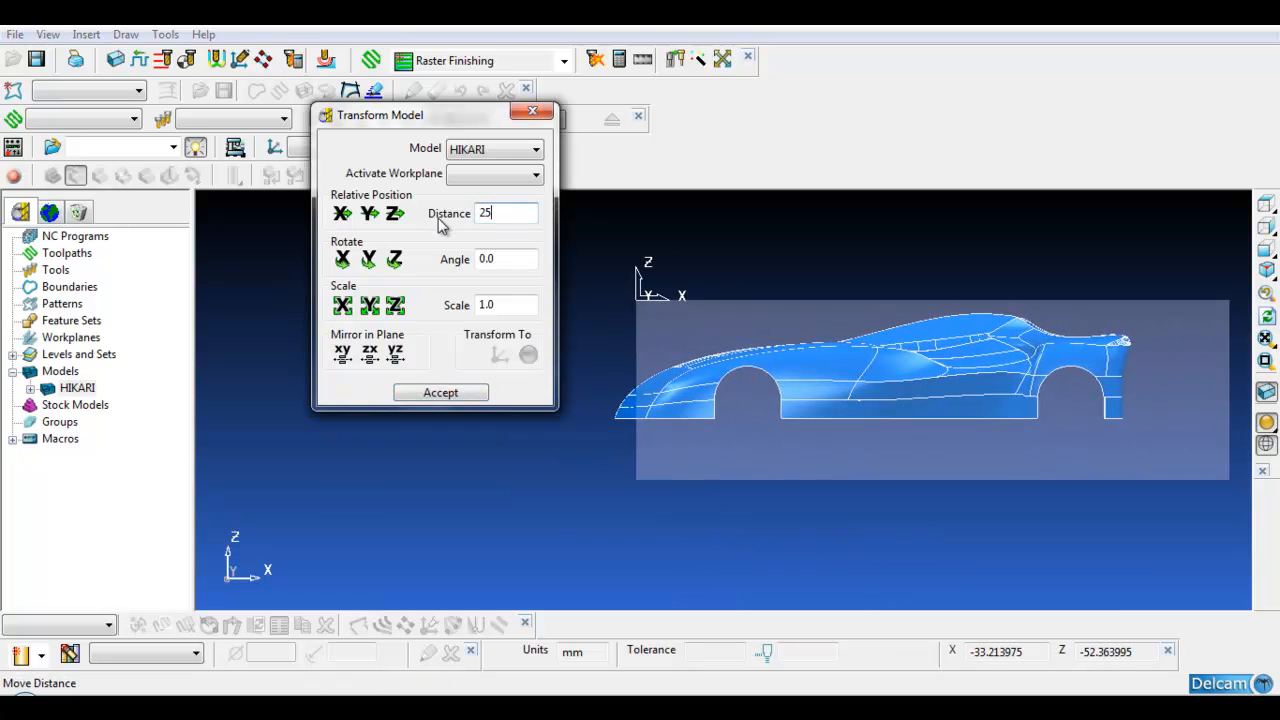
click(342, 214)
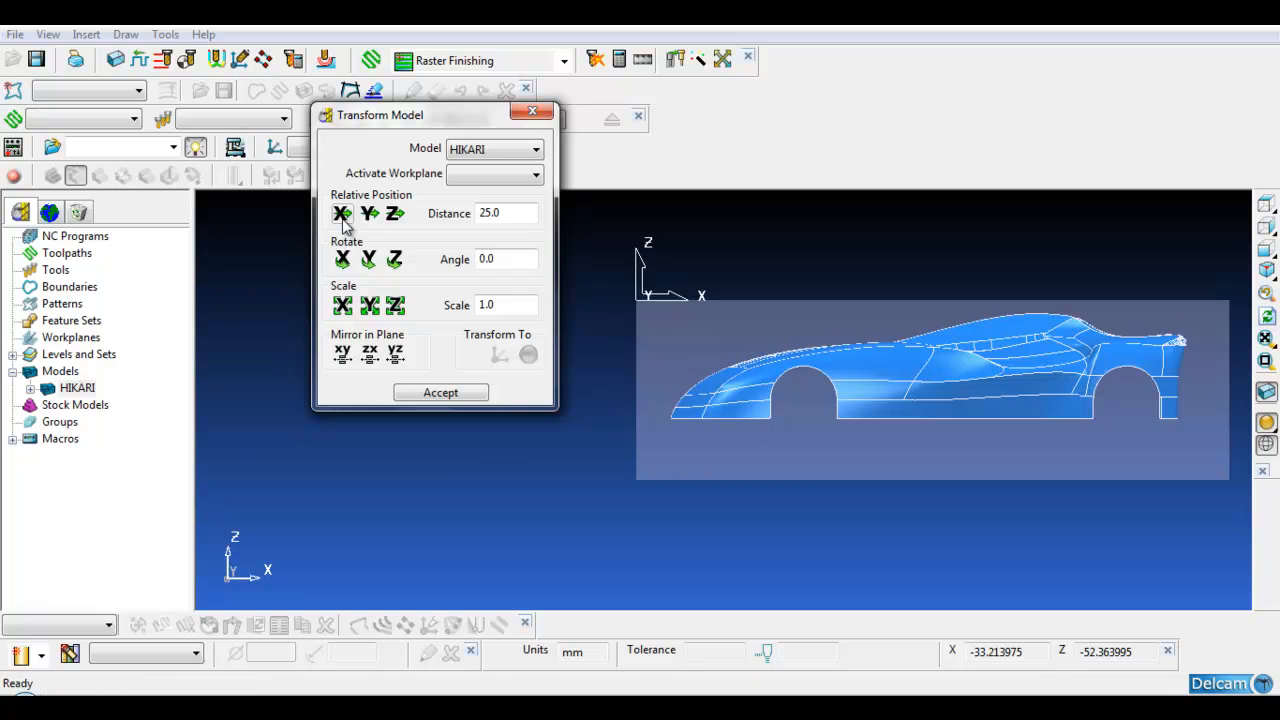
Step: Move the HIKARI model 25 mm along Y and accept the transformation
click(1267, 205)
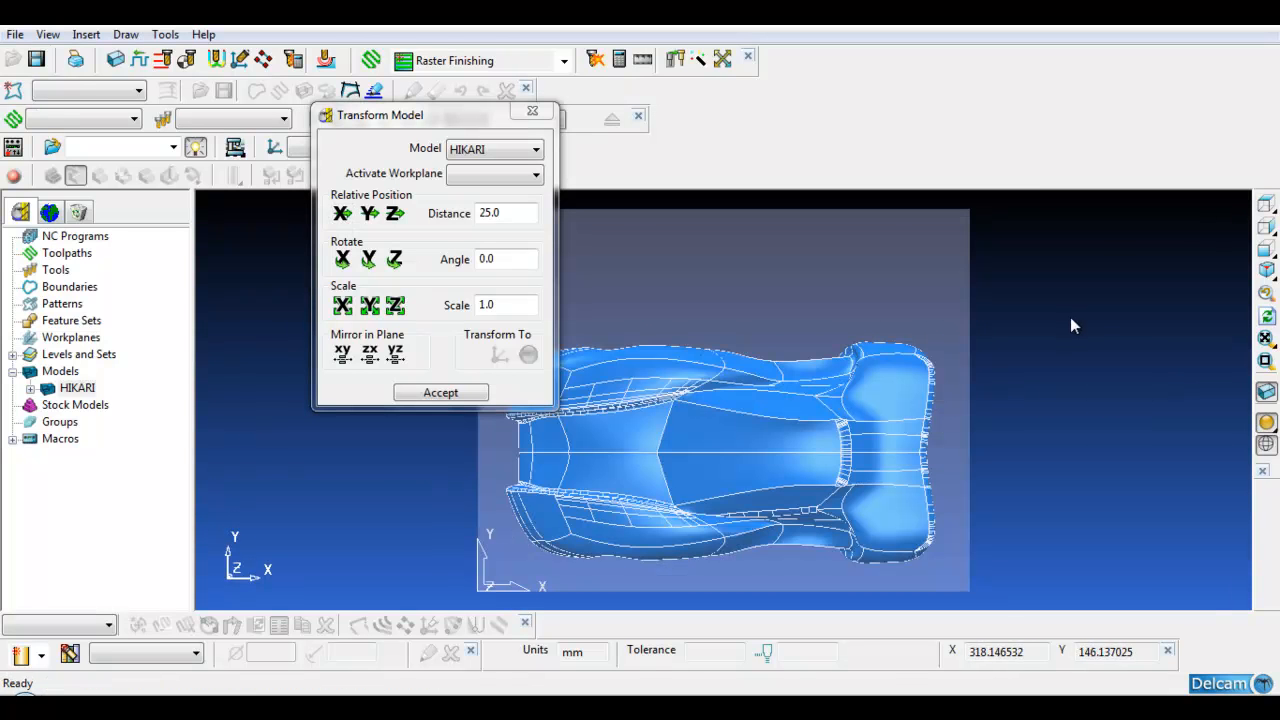
shift+middle_drag(800, 425, 883, 410)
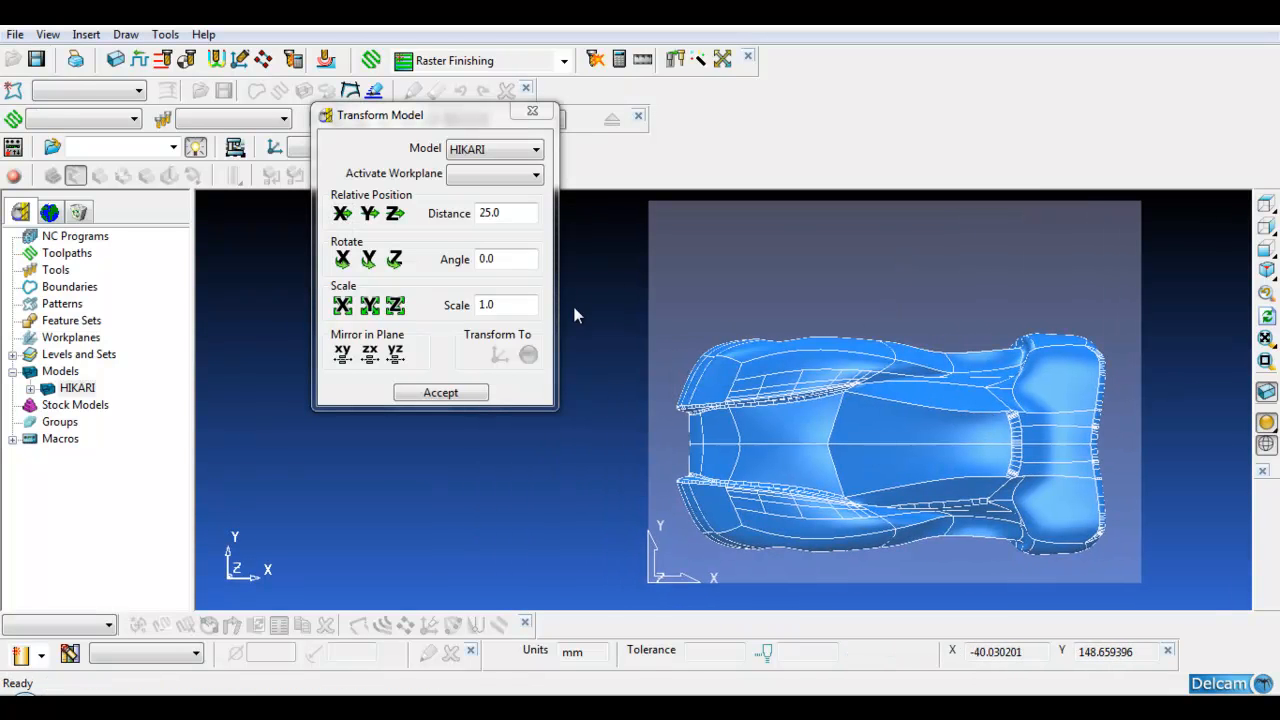
click(368, 213)
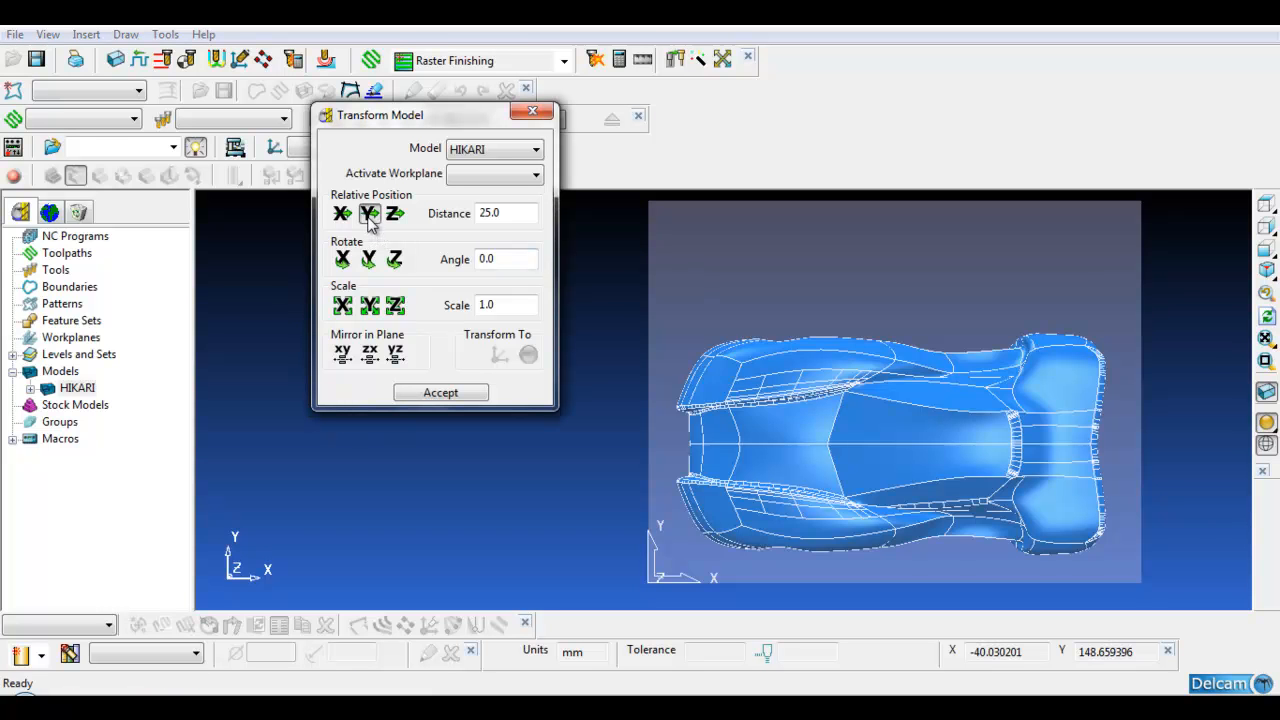
middle_drag(648, 350, 843, 399)
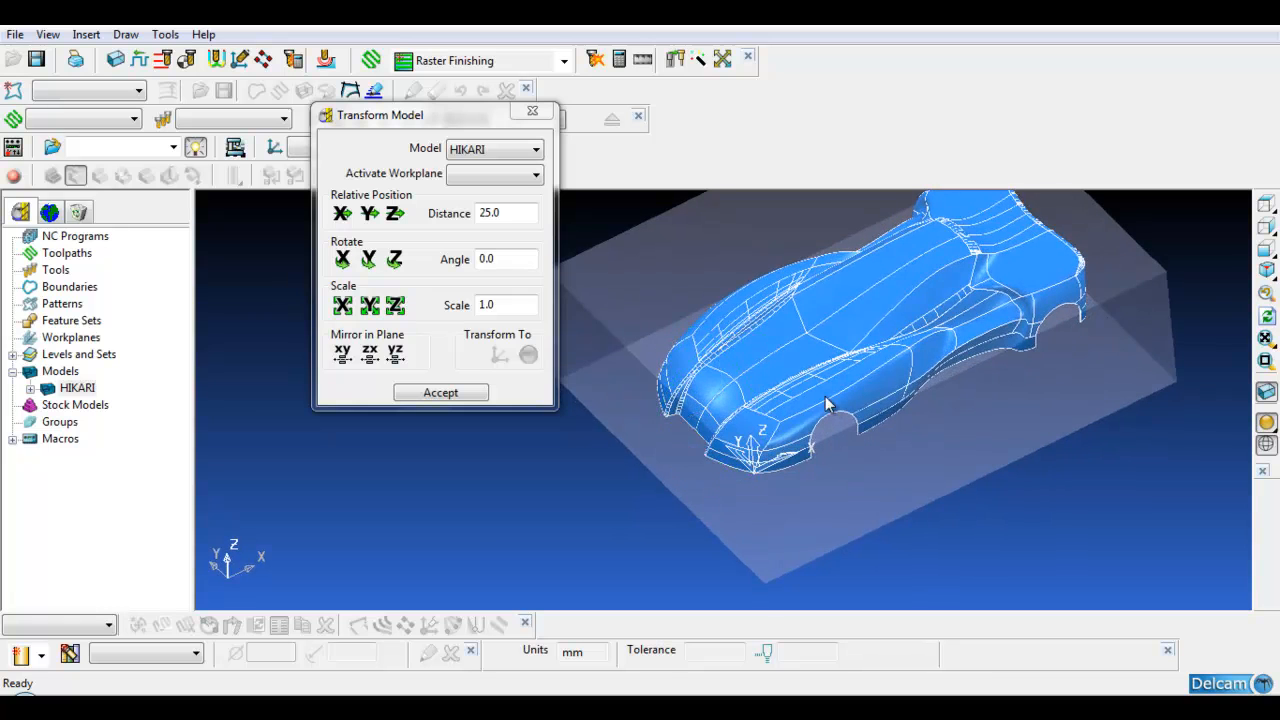
click(445, 393)
middle_drag(540, 463, 689, 357)
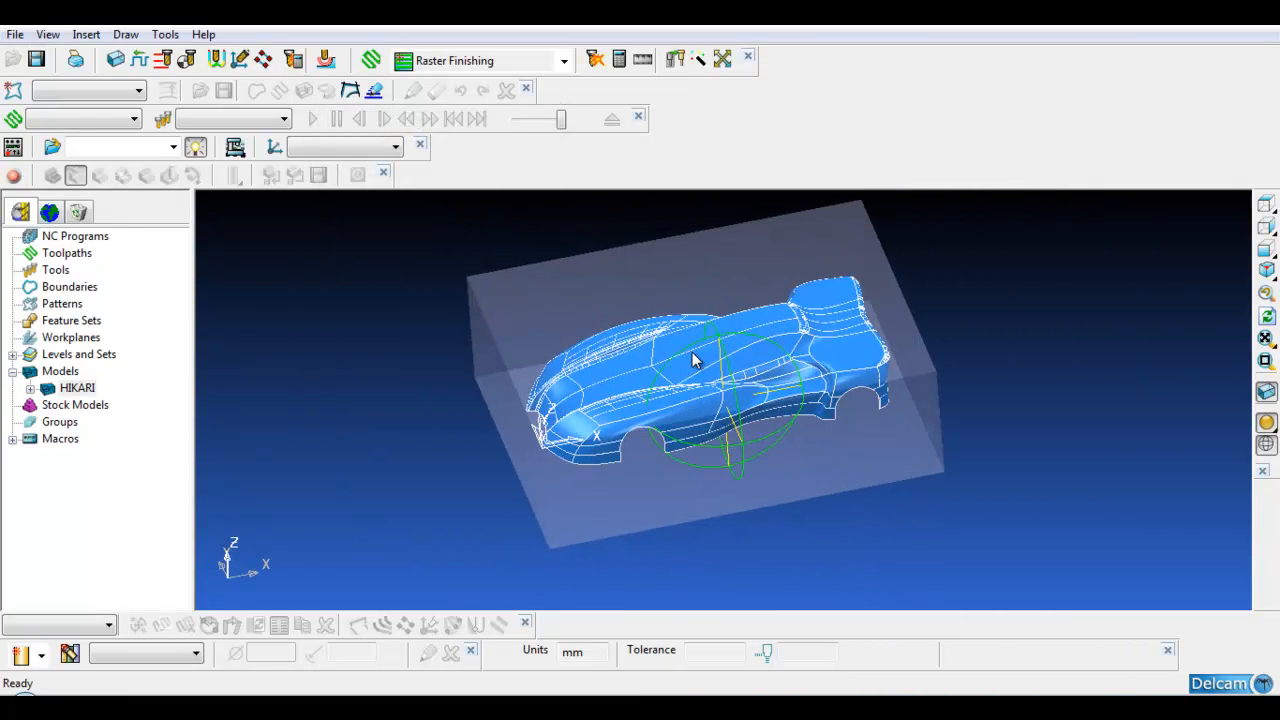
Step: Create the 20 mm End Mill and the 8 mm Ball Nose from the tool database
click(44, 657)
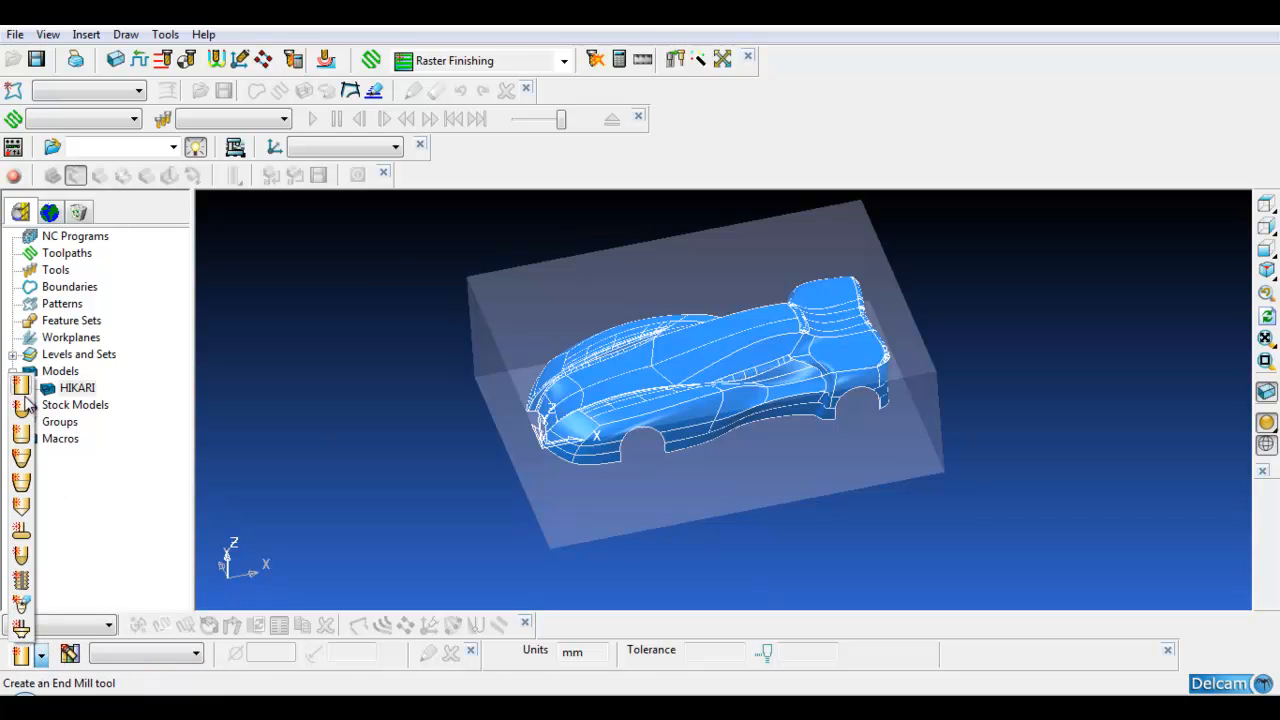
click(69, 653)
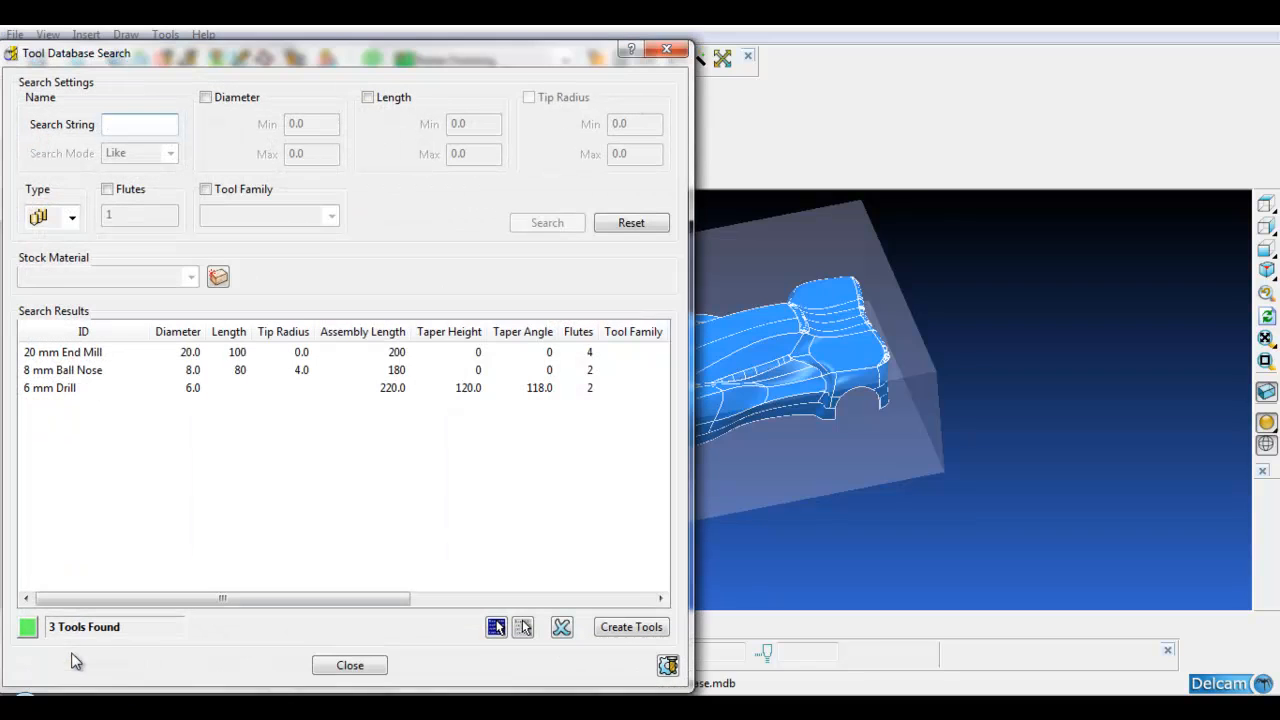
click(90, 354)
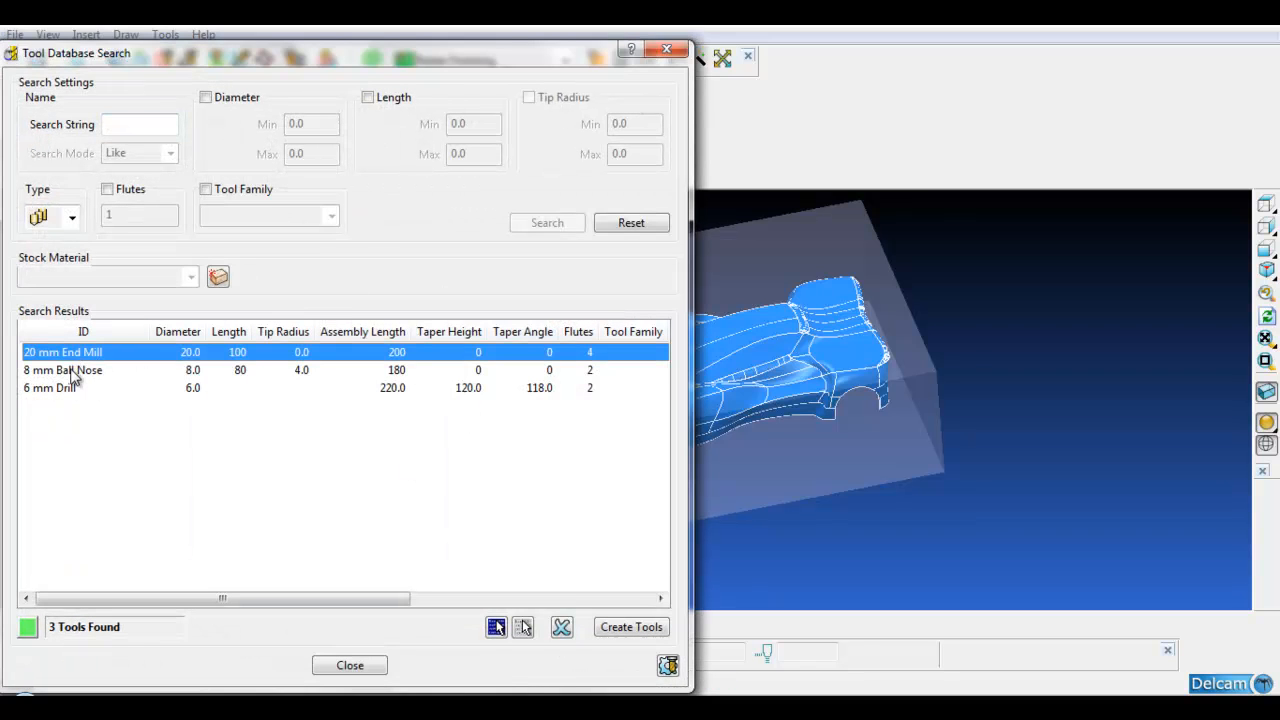
ctrl+click(72, 372)
click(618, 630)
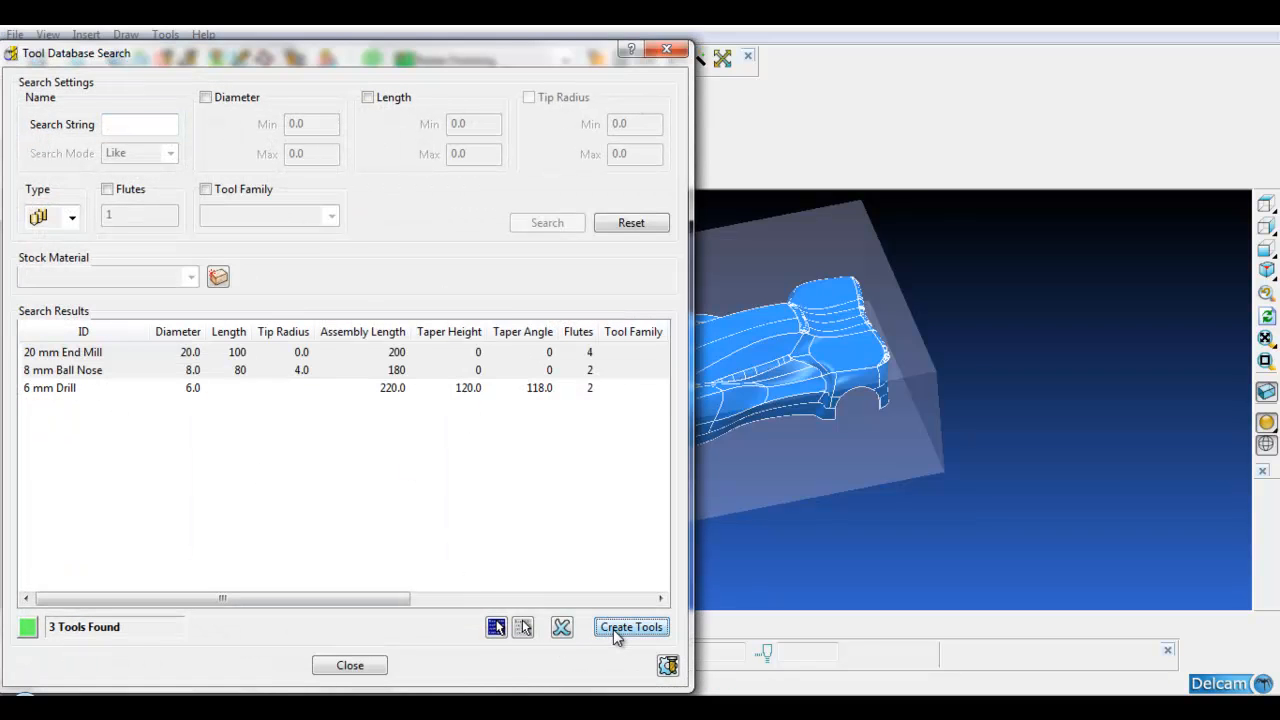
click(350, 666)
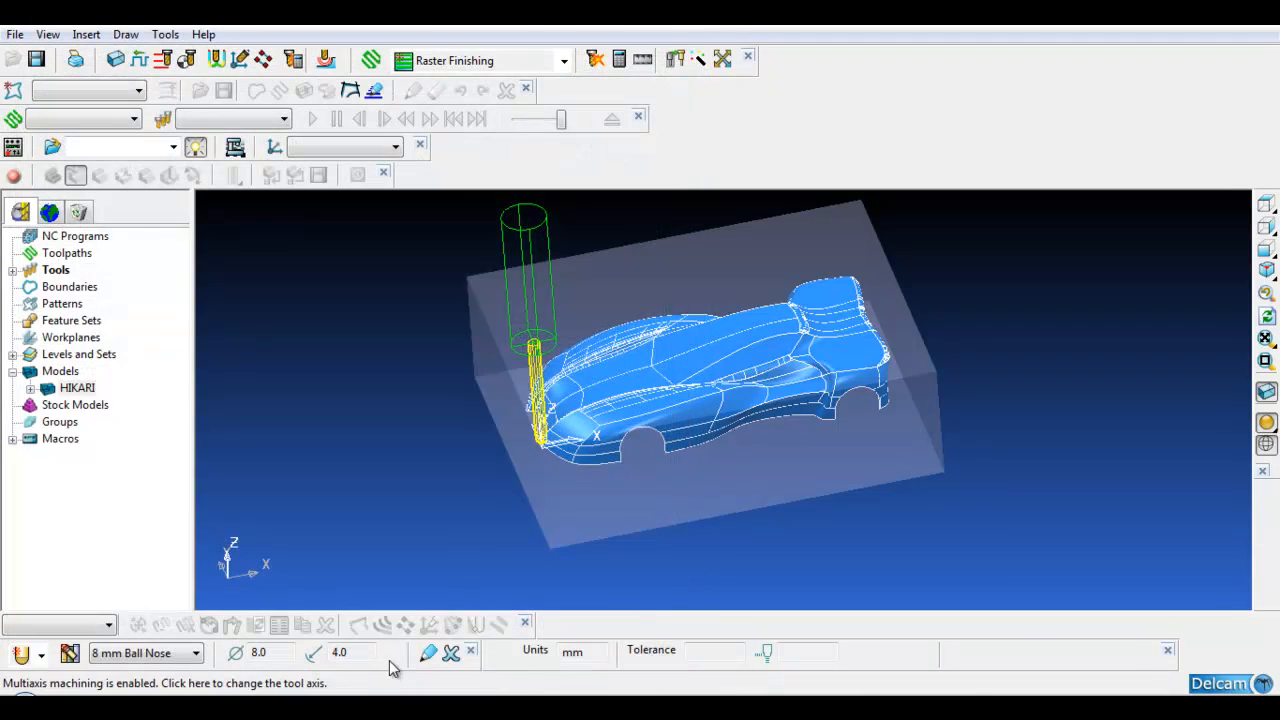
Step: Display the tools shaded and activate the 20 mm End Mill
click(12, 270)
right_click(52, 272)
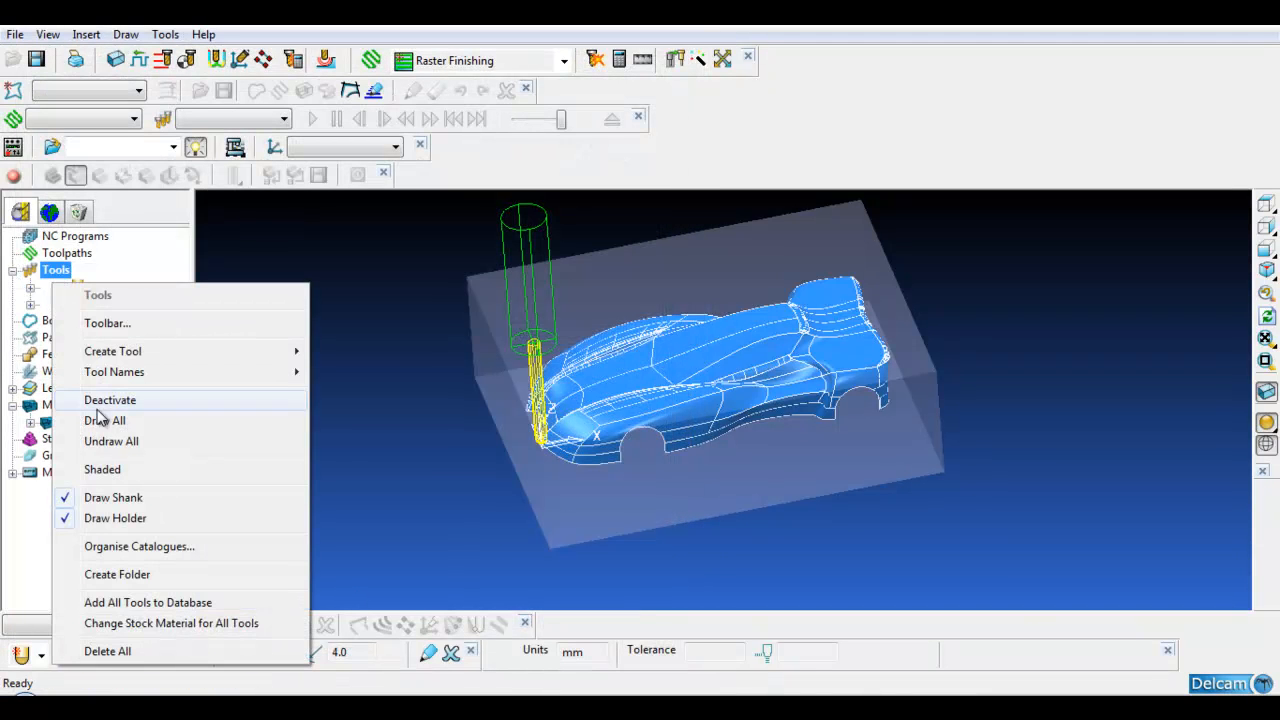
click(85, 469)
right_click(115, 289)
click(158, 329)
Step: Review the 20 mm End Mill's tip and shank settings and load the toolholder file from the MachineData examples folder as its holder
right_click(143, 296)
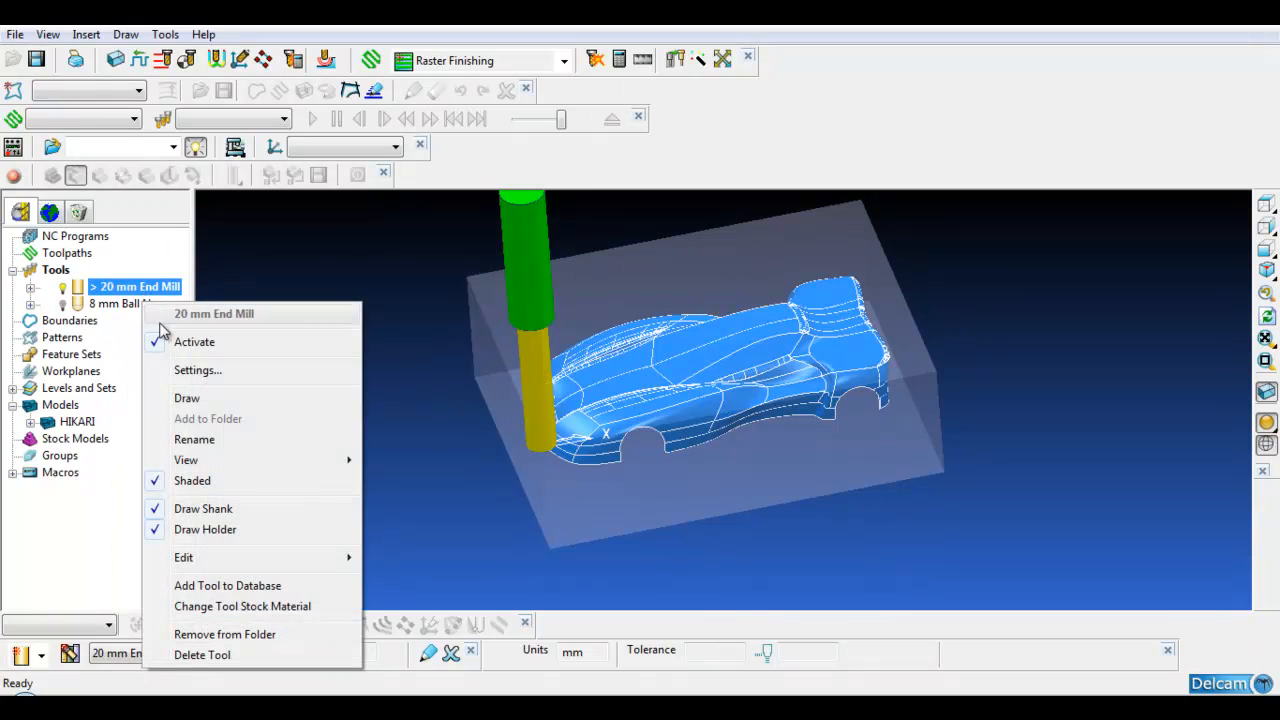
click(196, 370)
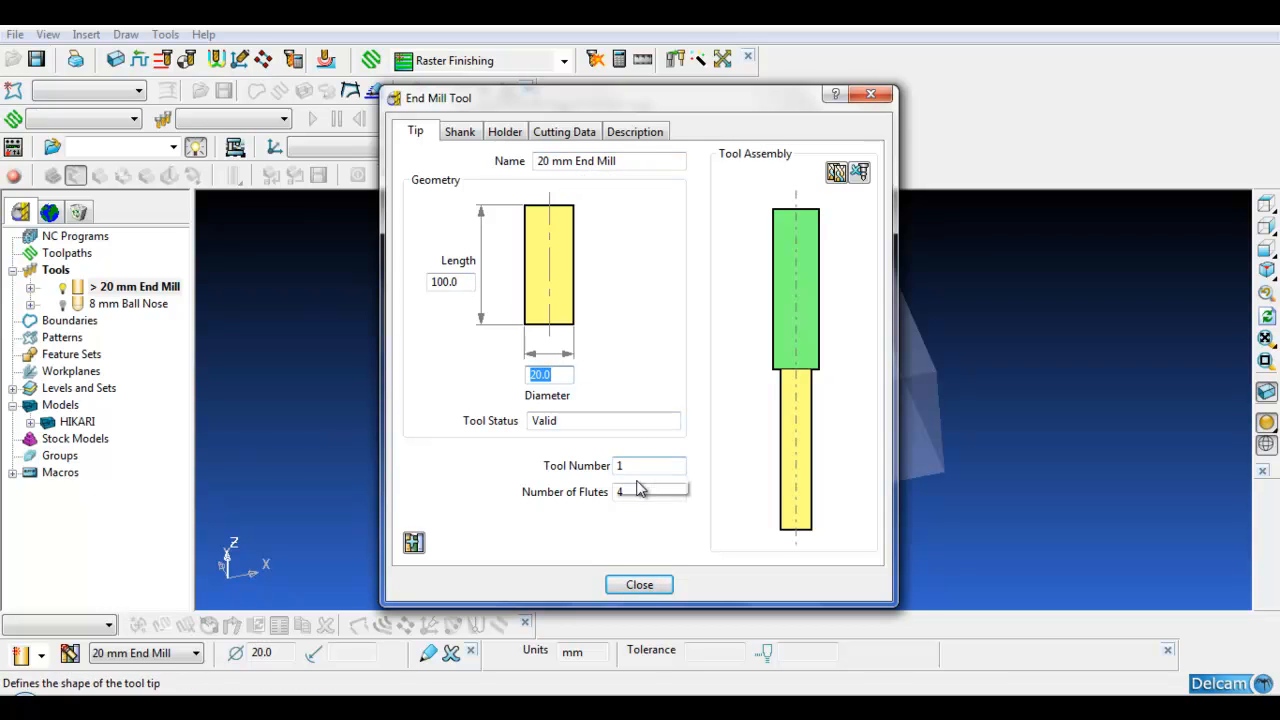
click(462, 132)
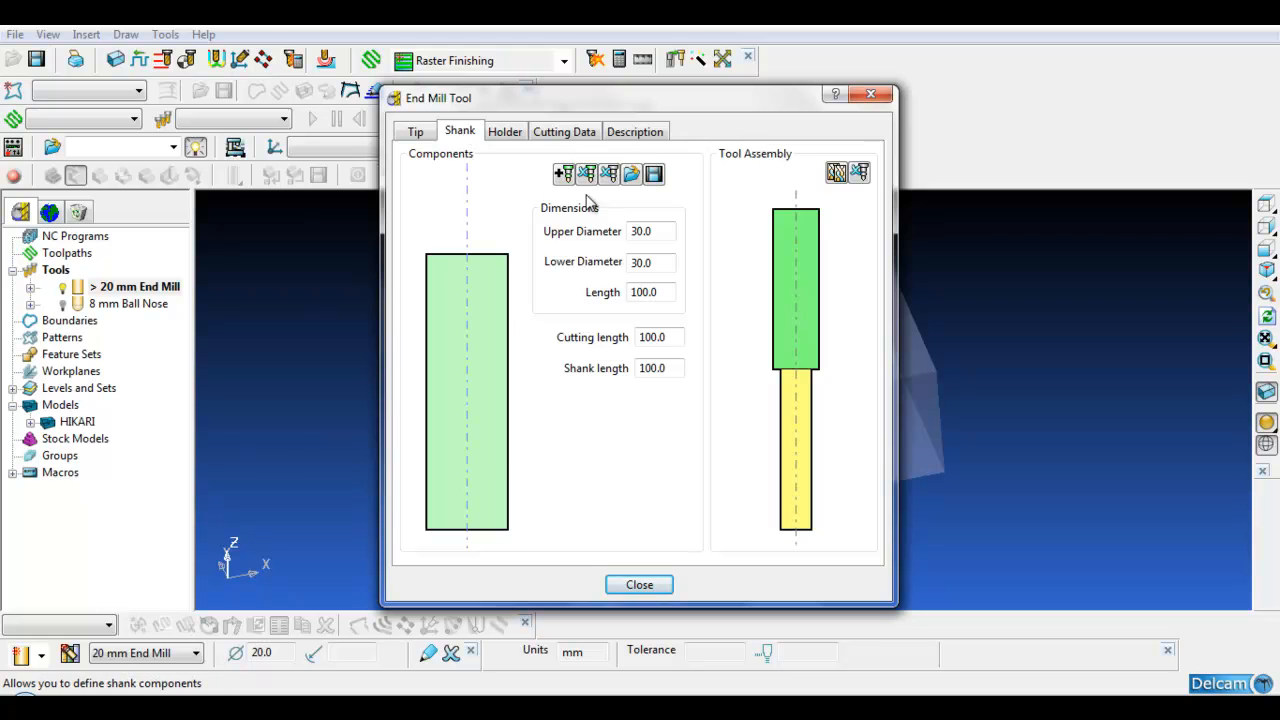
click(506, 131)
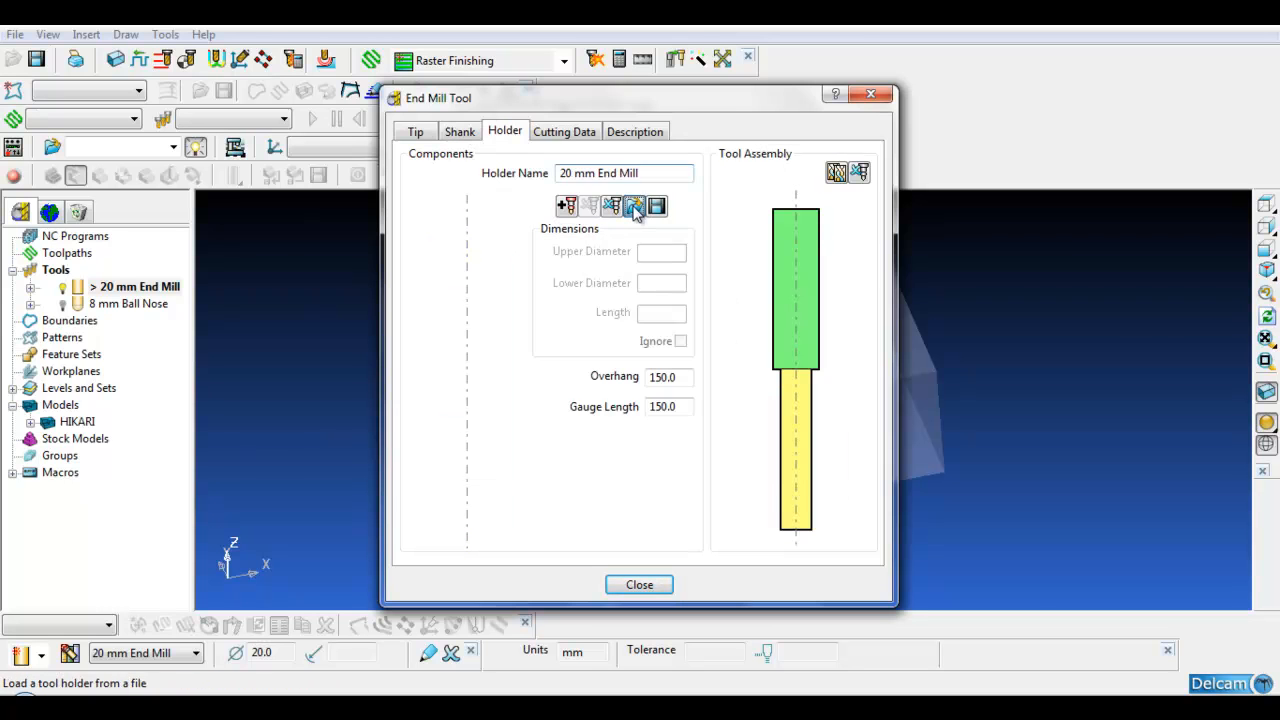
click(634, 206)
click(447, 315)
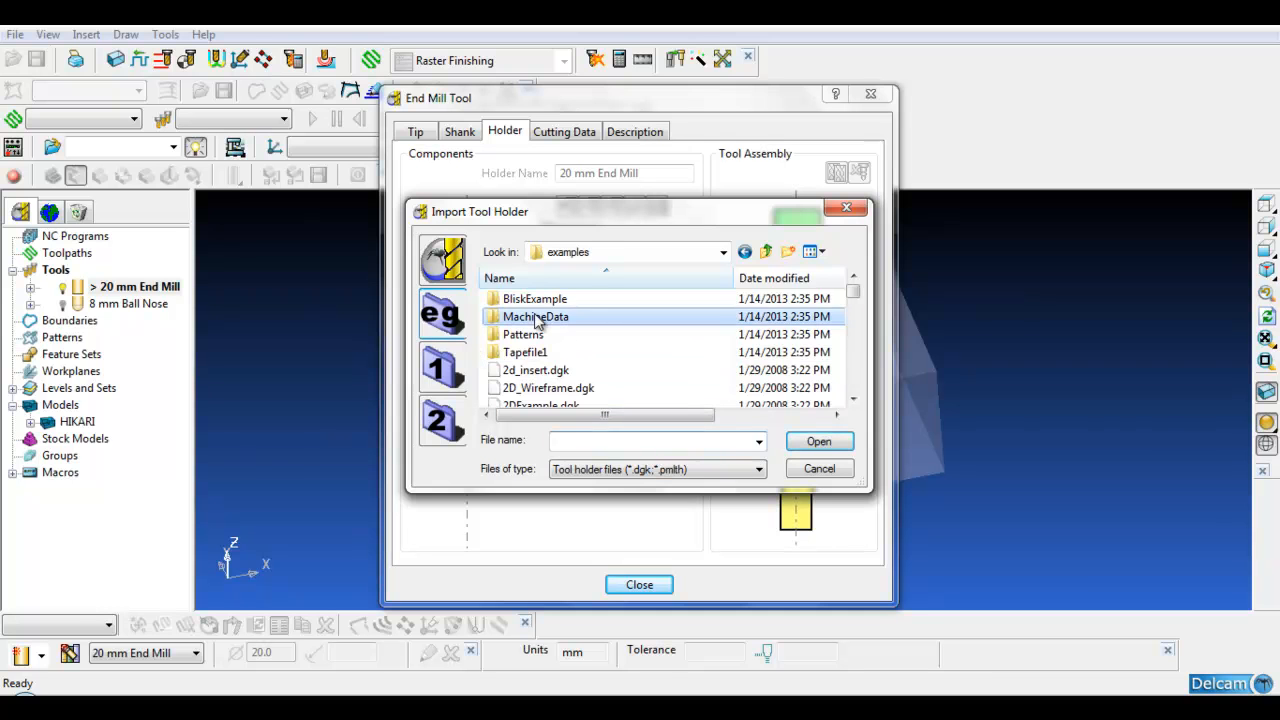
double_click(540, 316)
click(540, 318)
click(815, 441)
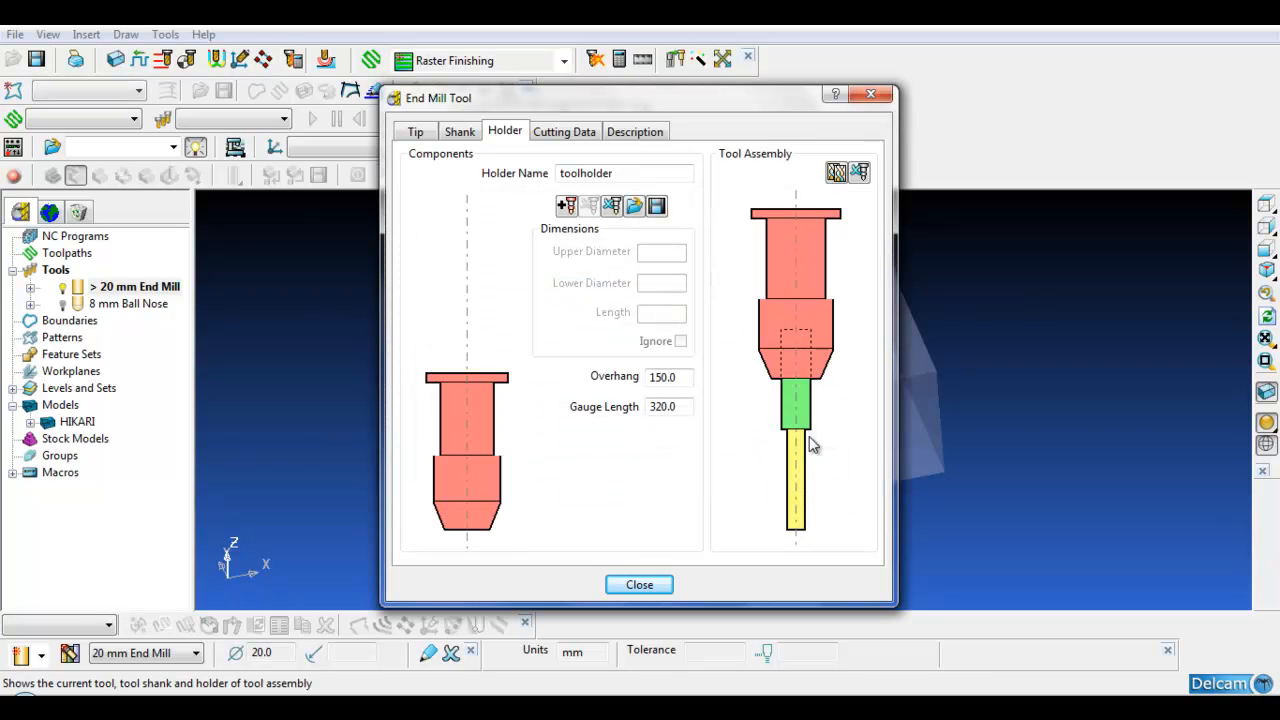
click(638, 585)
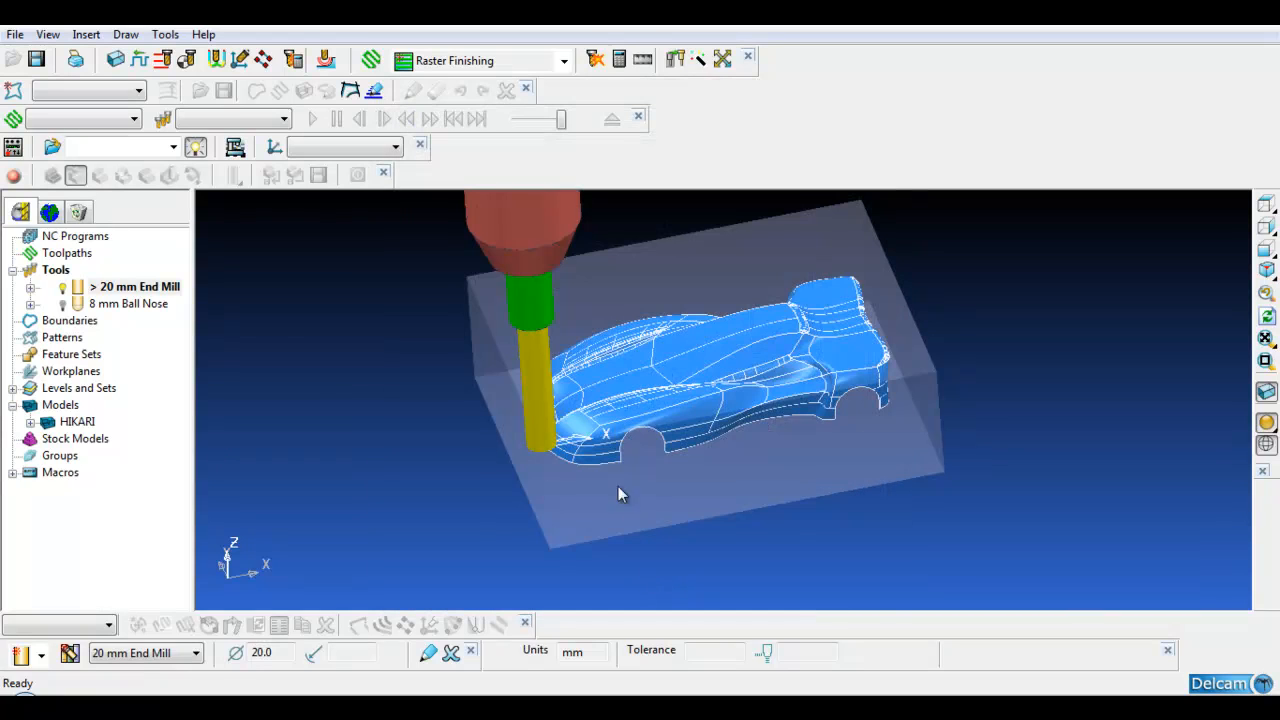
Step: Activate the 8 mm Ball Nose and review its tip and shank settings
right_click(158, 303)
click(205, 346)
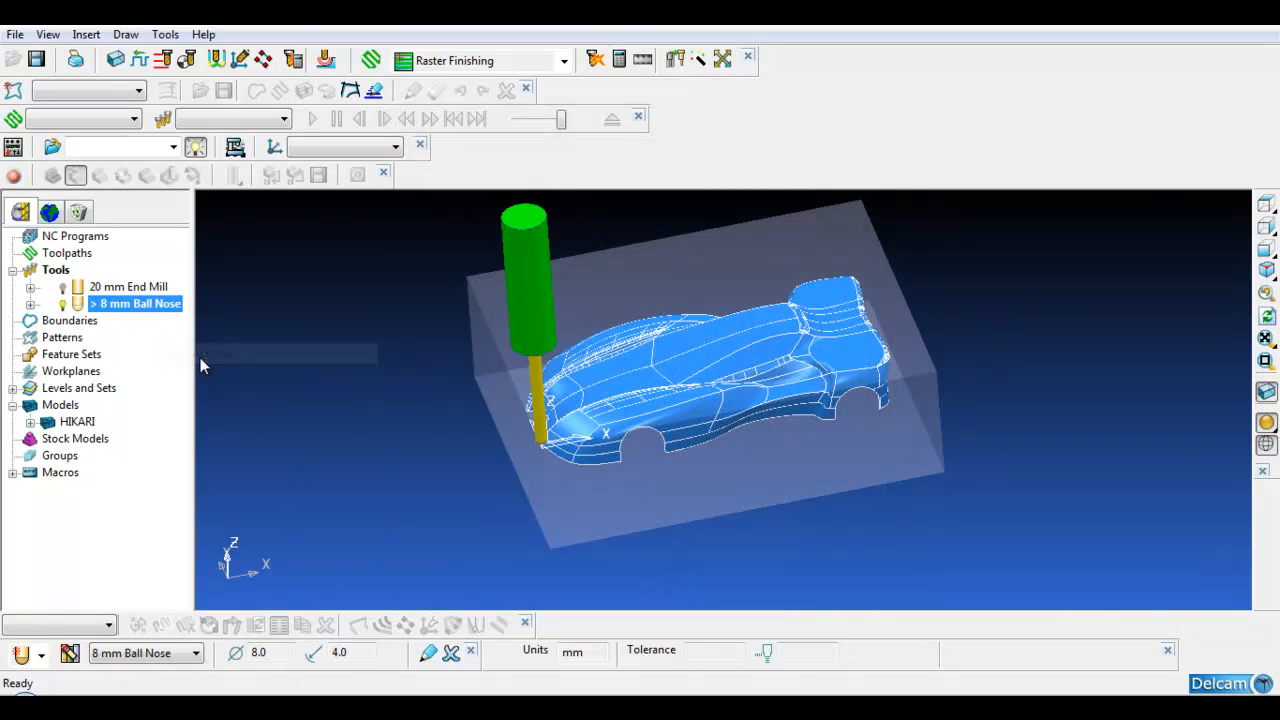
right_click(172, 316)
click(204, 382)
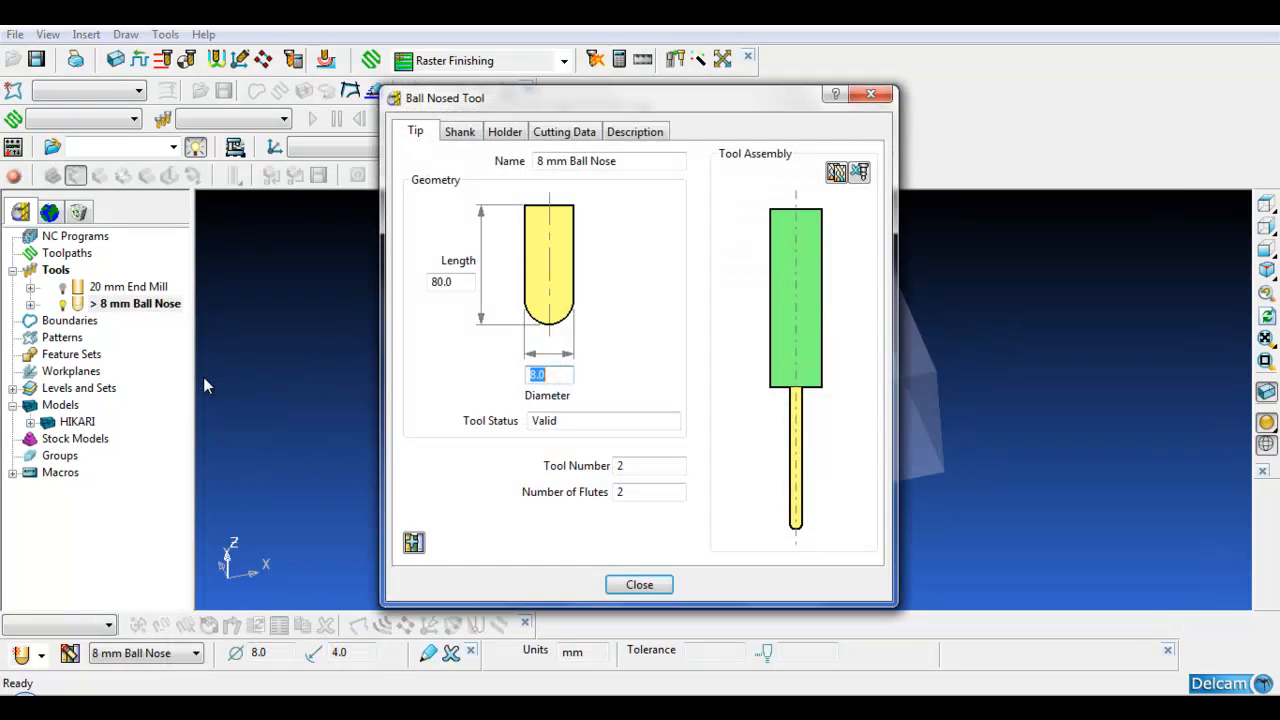
click(462, 133)
click(428, 134)
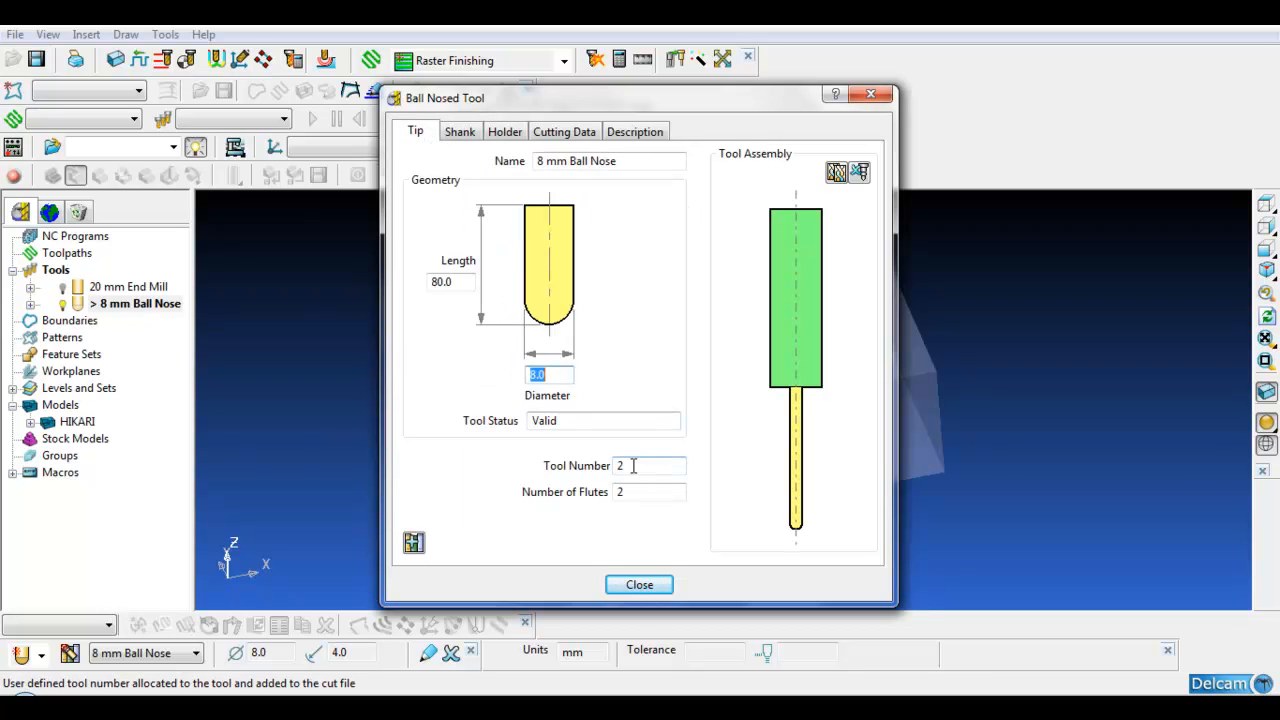
click(459, 132)
Step: Load toolholder.pmlth from the MachineData folder as the 8 mm Ball Nose's holder and close the tool settings
click(505, 132)
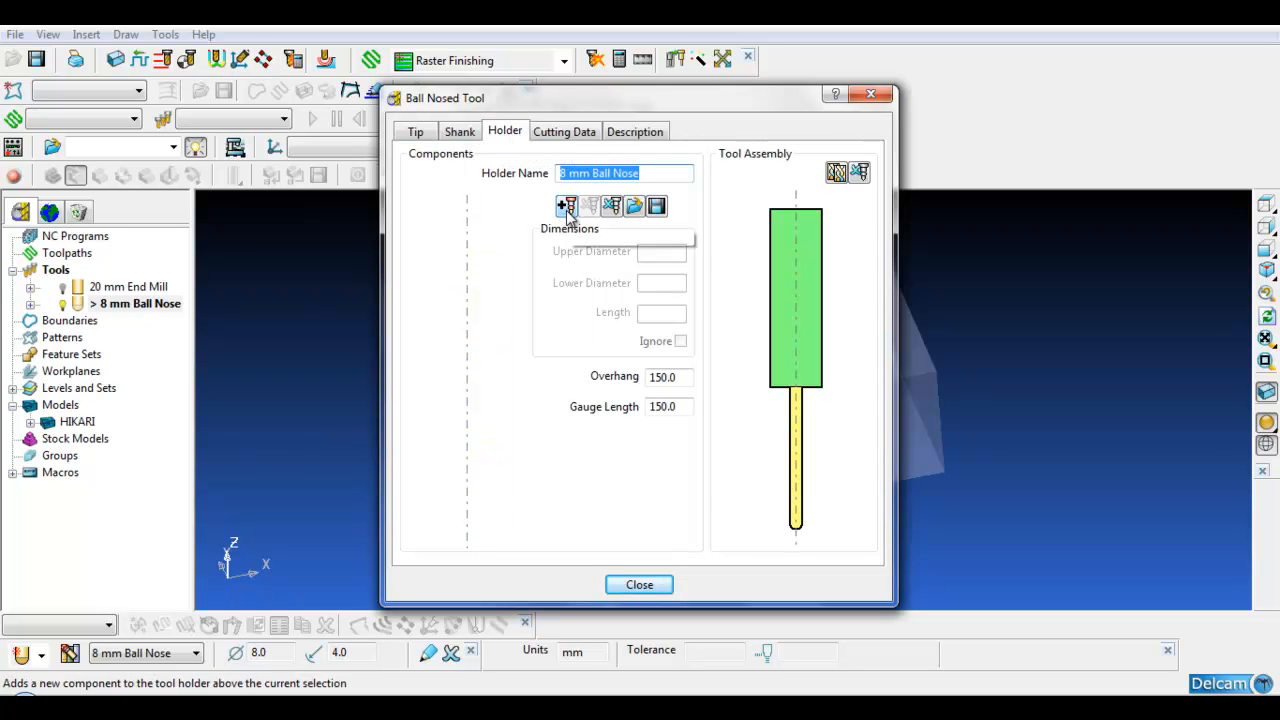
click(634, 206)
click(560, 318)
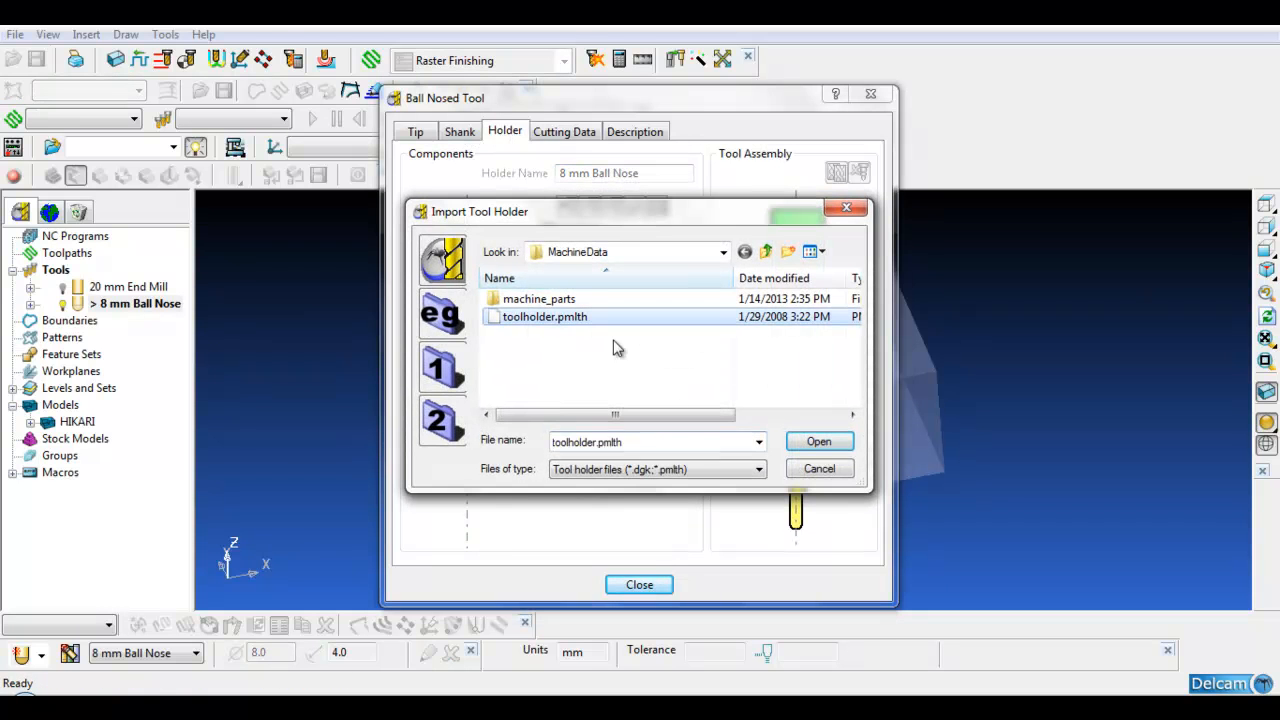
click(816, 442)
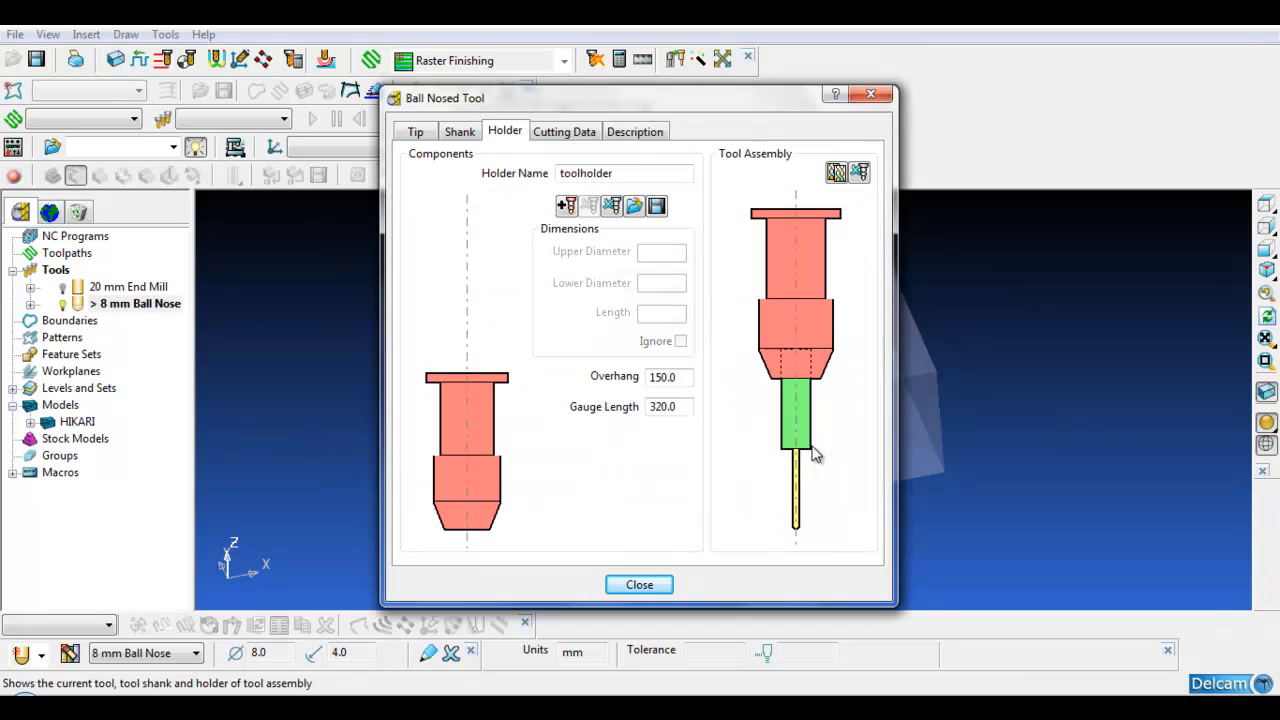
click(640, 585)
Step: Make the 20 mm End Mill the active tool again
right_click(144, 287)
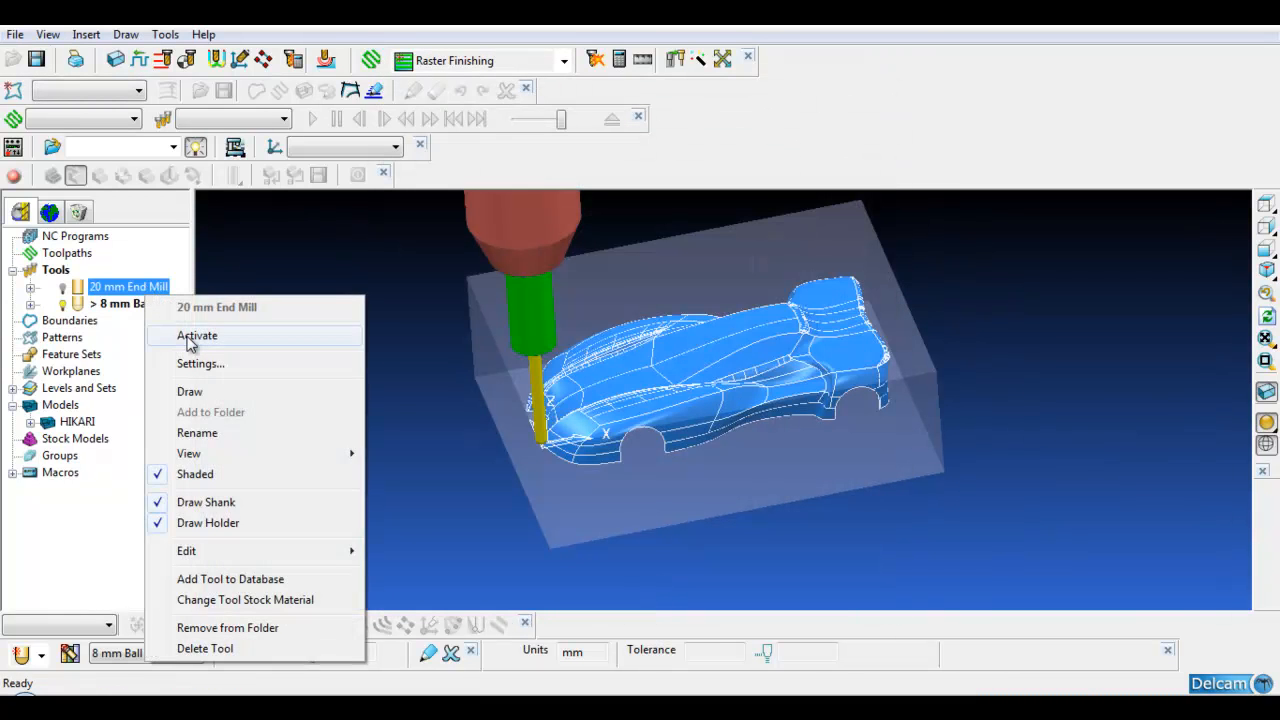
click(200, 334)
middle_drag(371, 356, 784, 368)
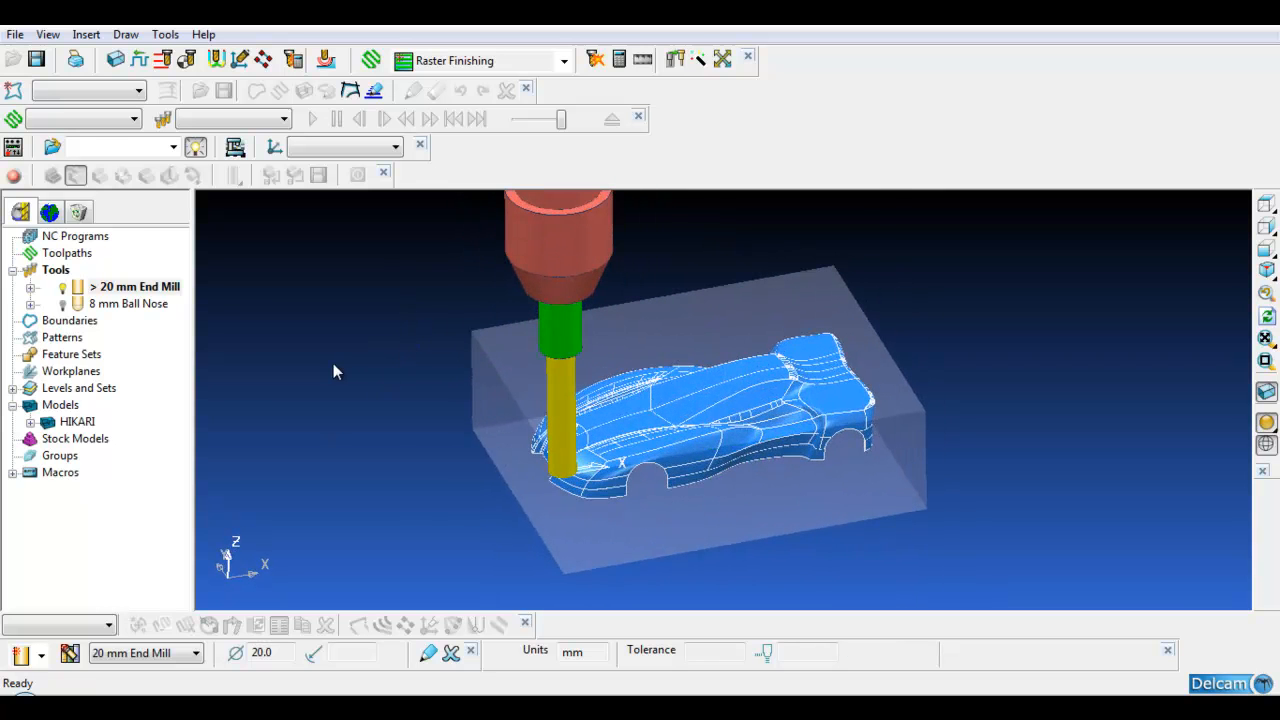
Step: Reset the rapid move heights to safe heights, with Safe Z 10 and Start Z 5, and accept them
click(162, 61)
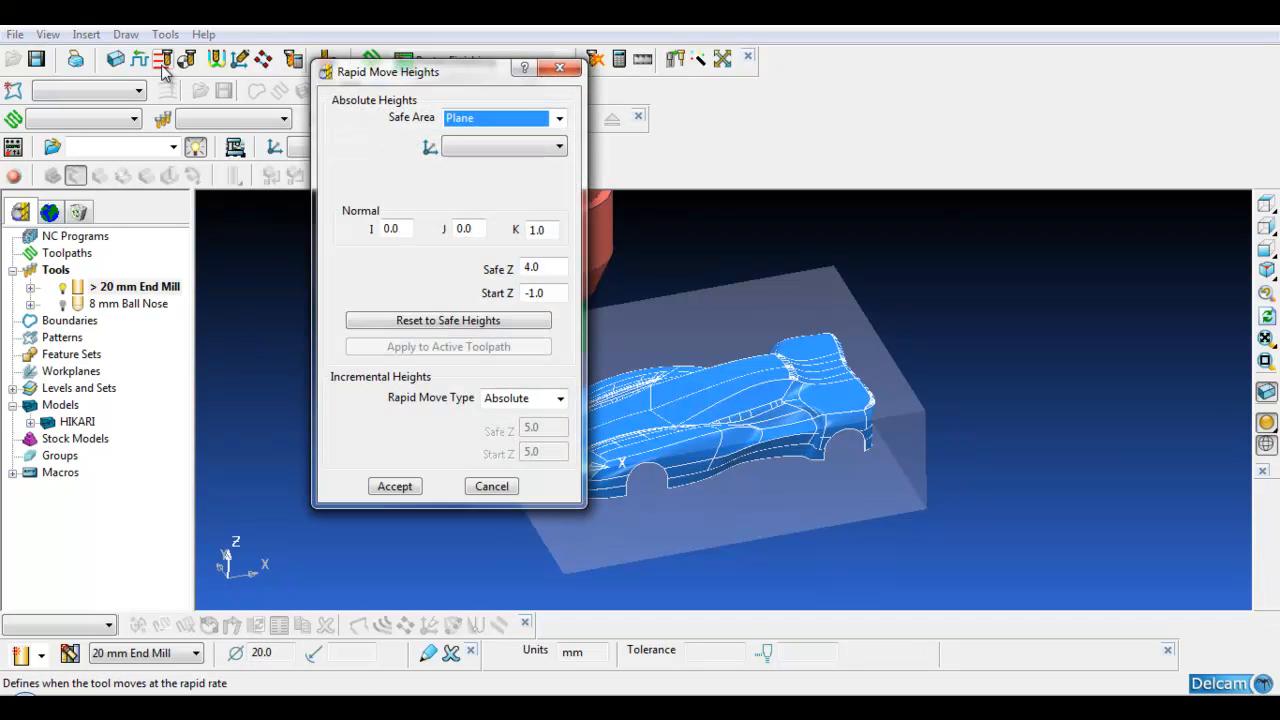
click(467, 331)
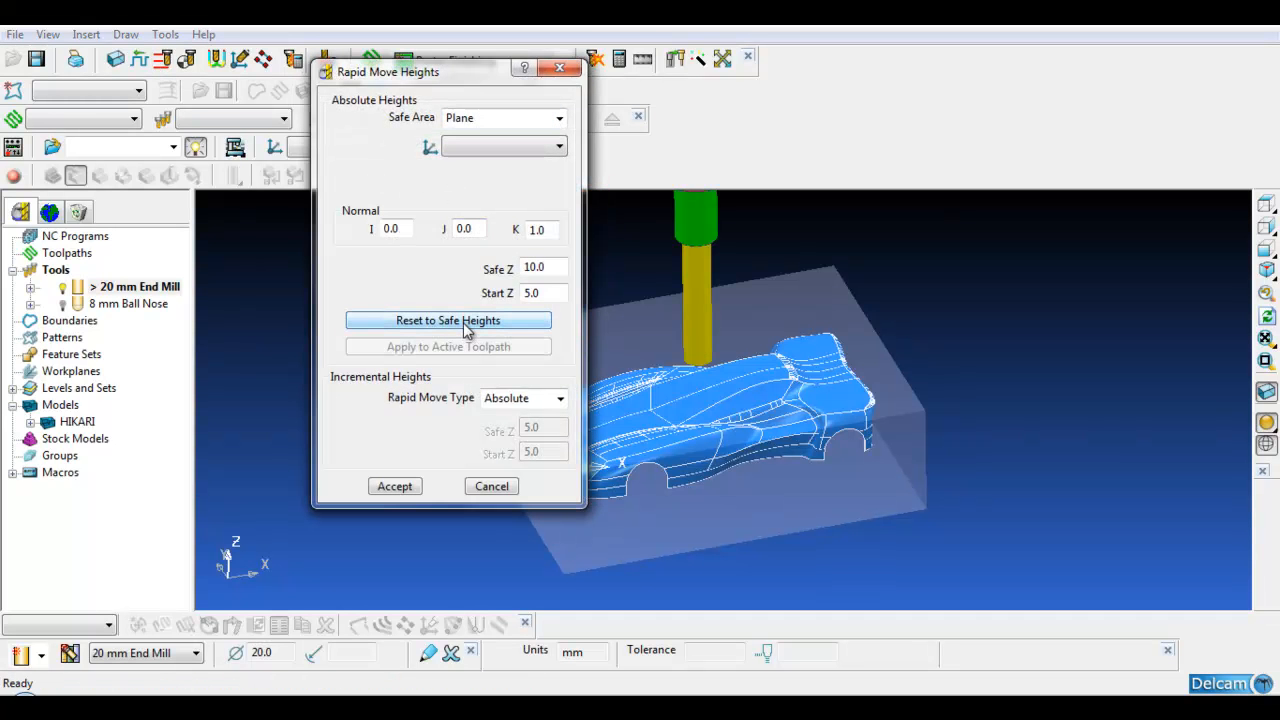
click(403, 486)
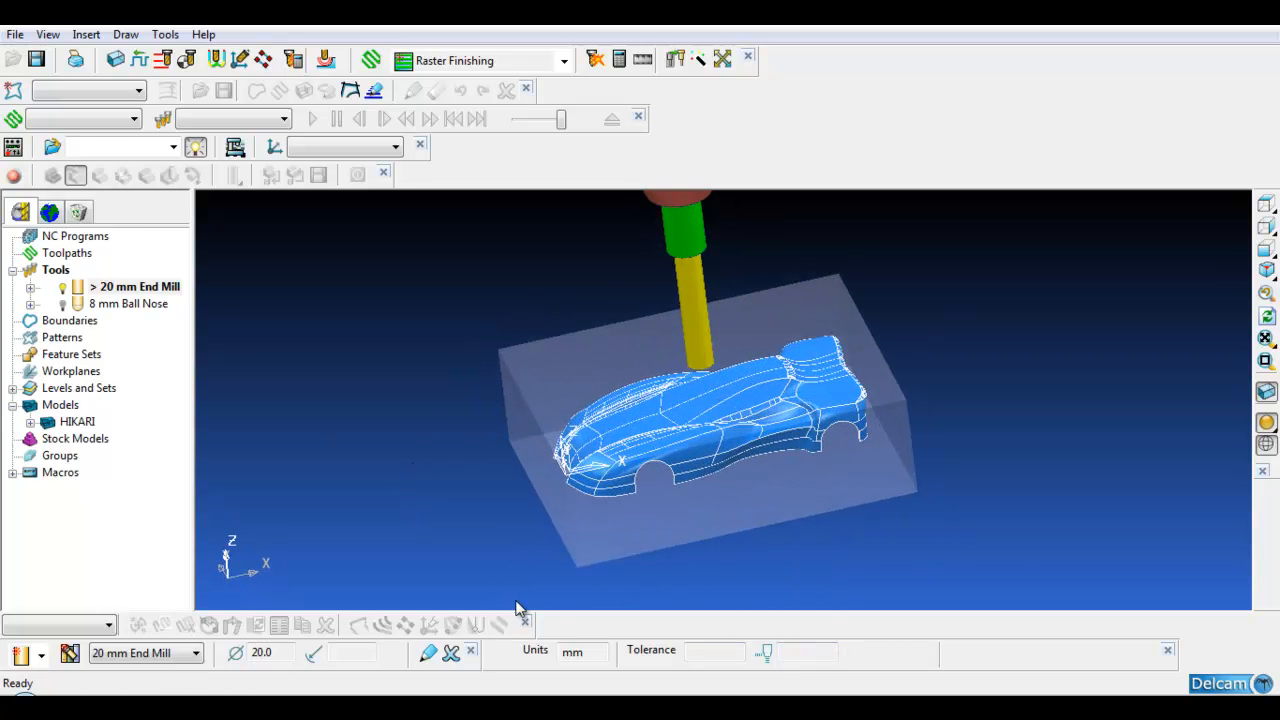
Step: Start a 3D Area Clearance toolpath with the Offset AreaClear Model strategy and name it ROUGHING
scroll(866, 489, up, 2)
middle_drag(866, 489, 817, 342)
scroll(817, 340, down, 2)
scroll(816, 340, up, 1)
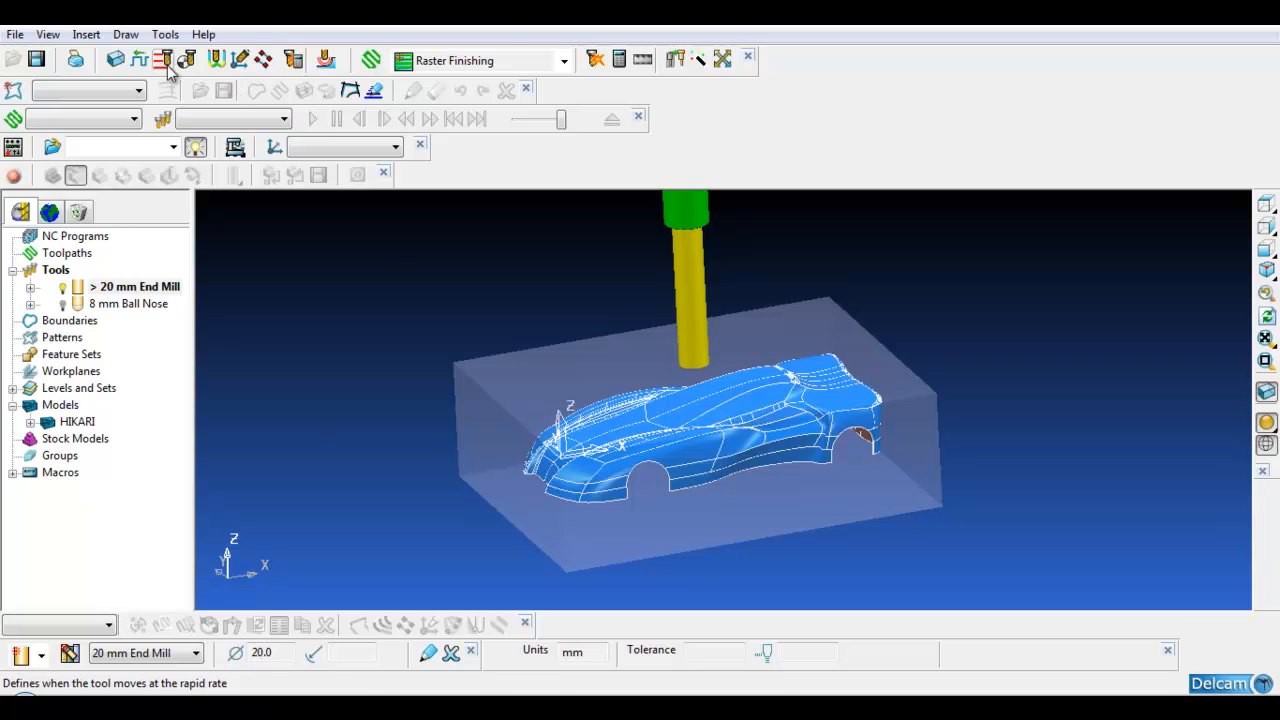
click(371, 62)
click(519, 225)
click(486, 259)
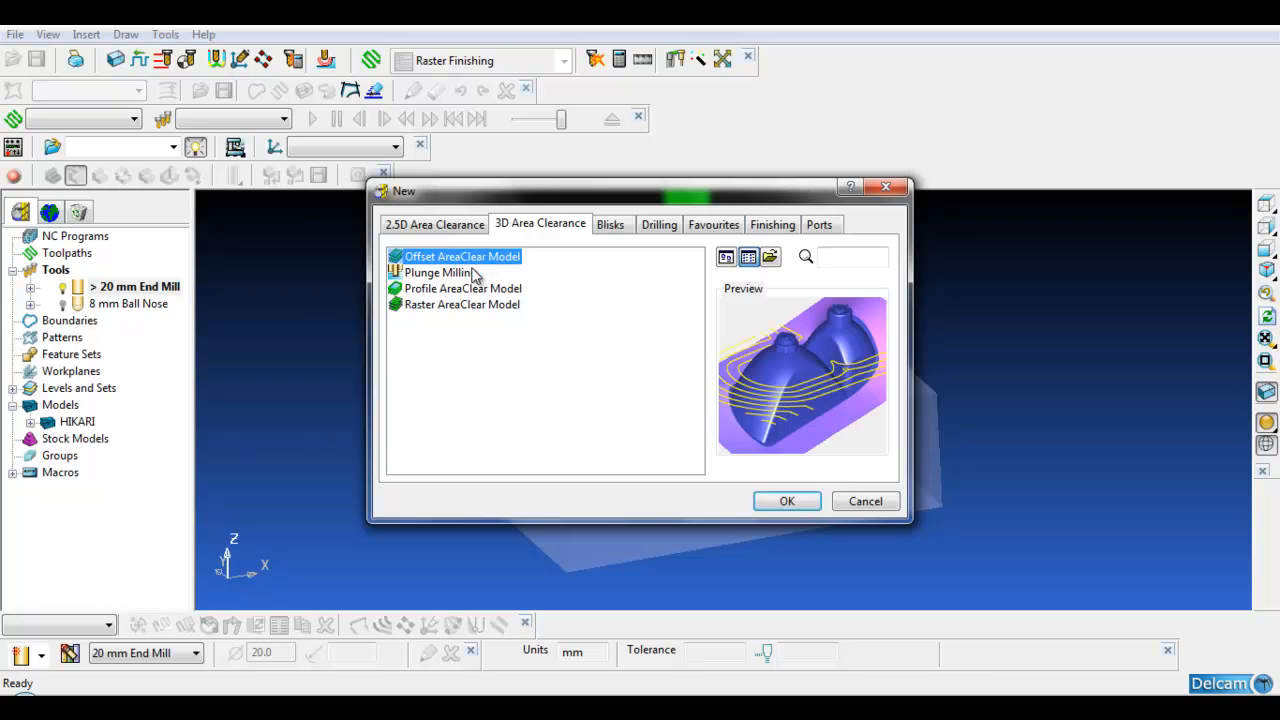
click(787, 503)
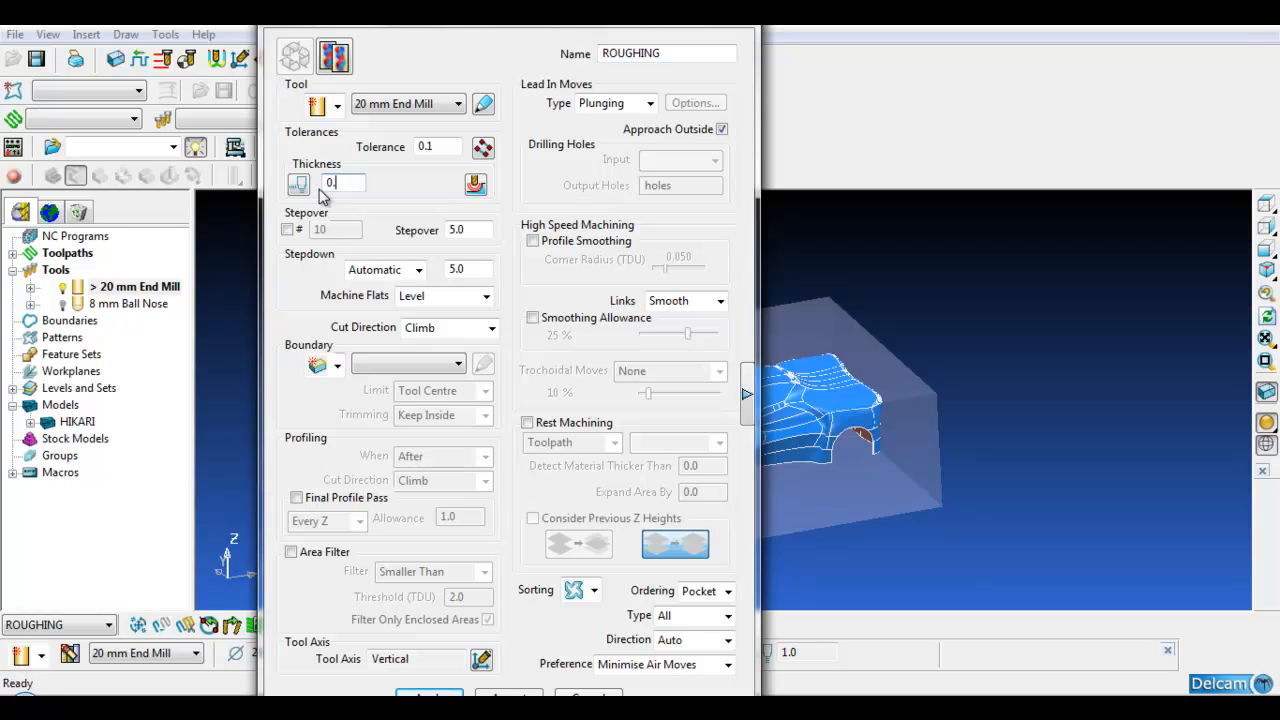
Step: Set the ROUGHING toolpath's thickness to 0.5, stepover to 10 and stepdown to 2
double_click(458, 231)
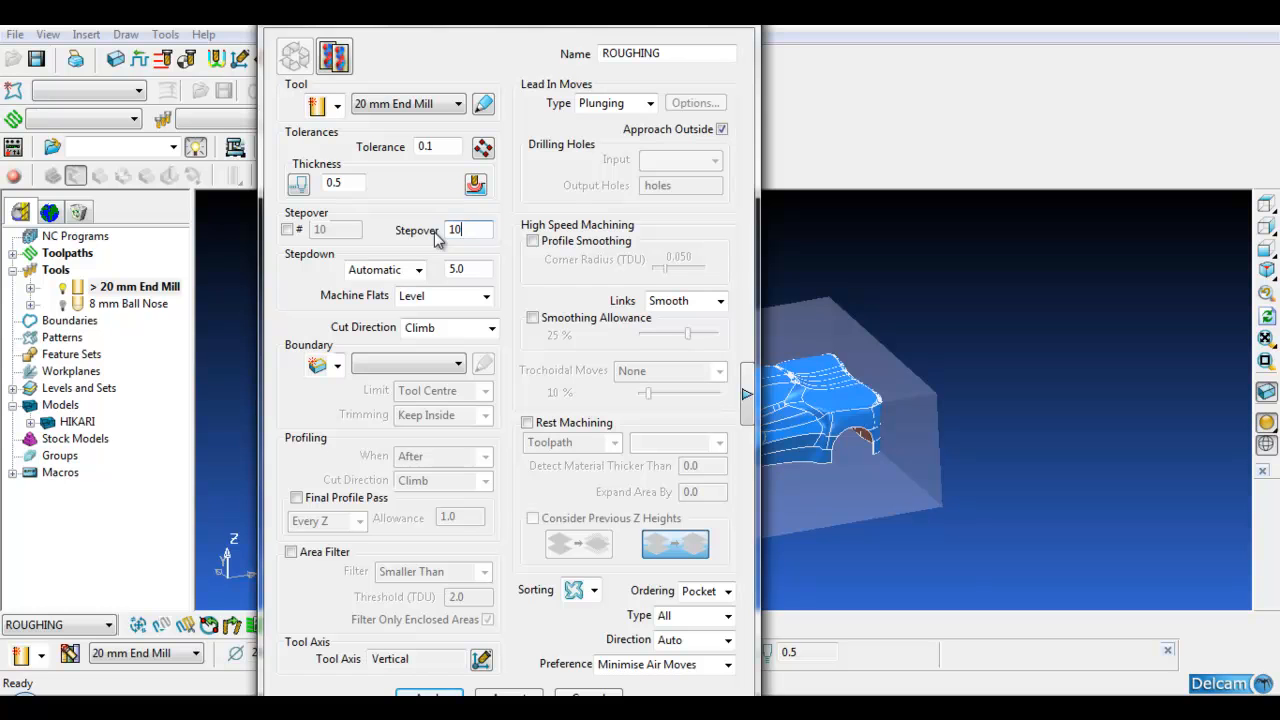
key(Tab)
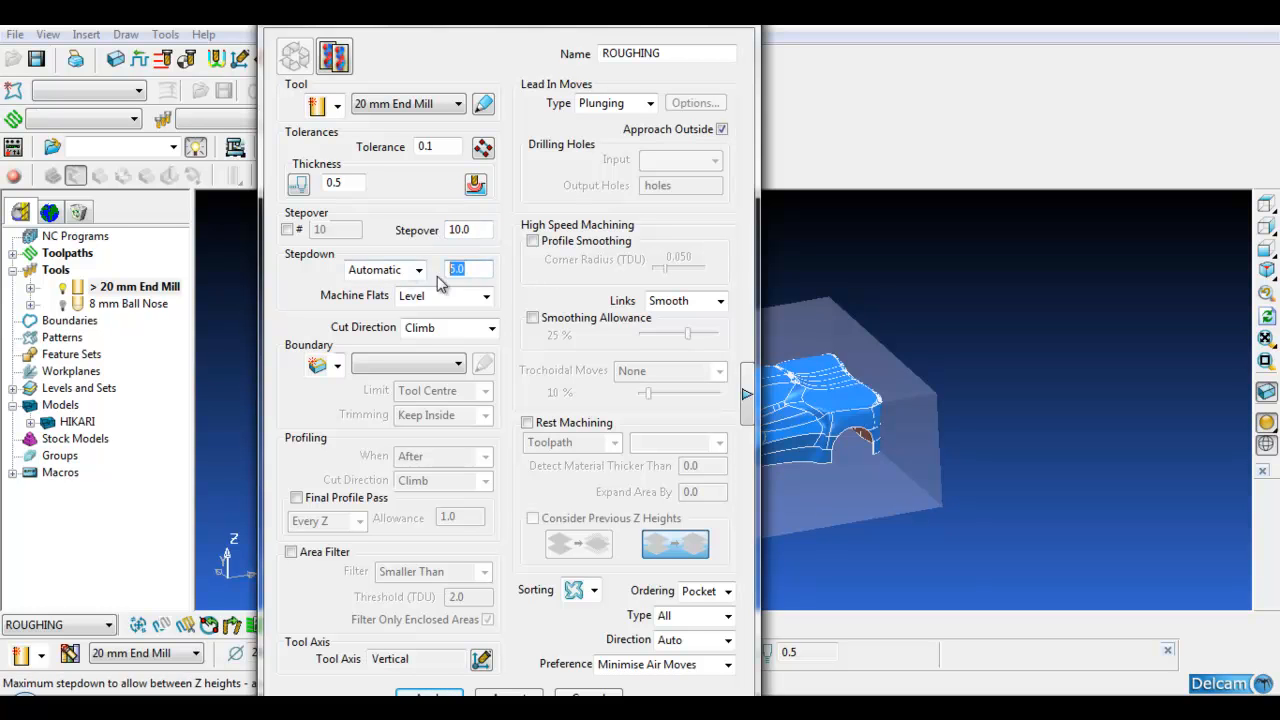
text(2)
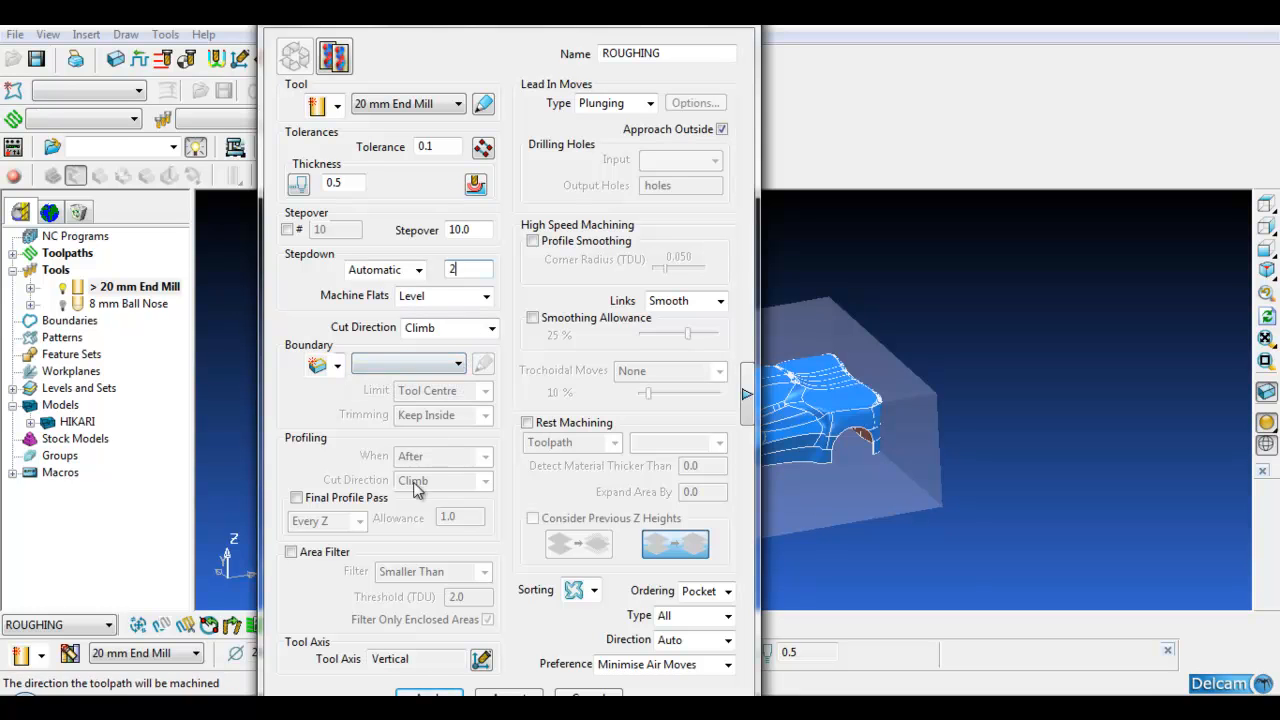
Step: Enable profile smoothing and smoothing allowance, set the lead-in type to Ramping, and calculate the ROUGHING toolpath
click(533, 242)
click(532, 317)
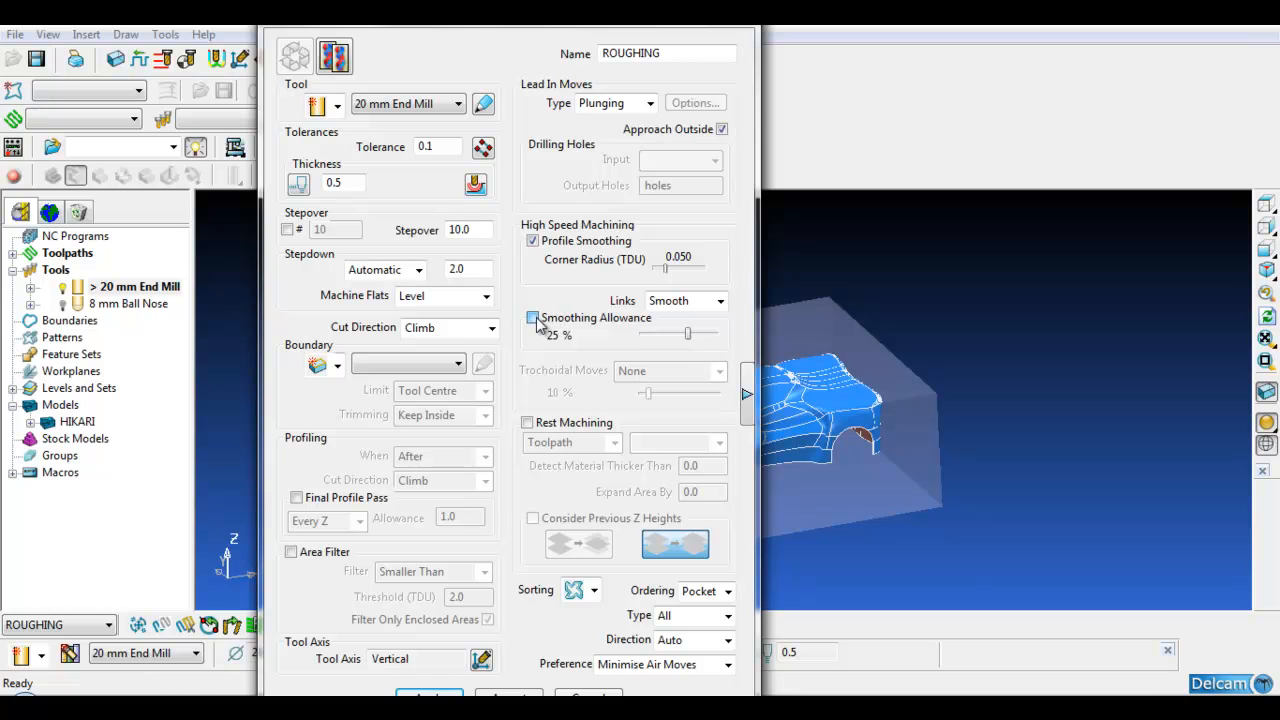
click(650, 103)
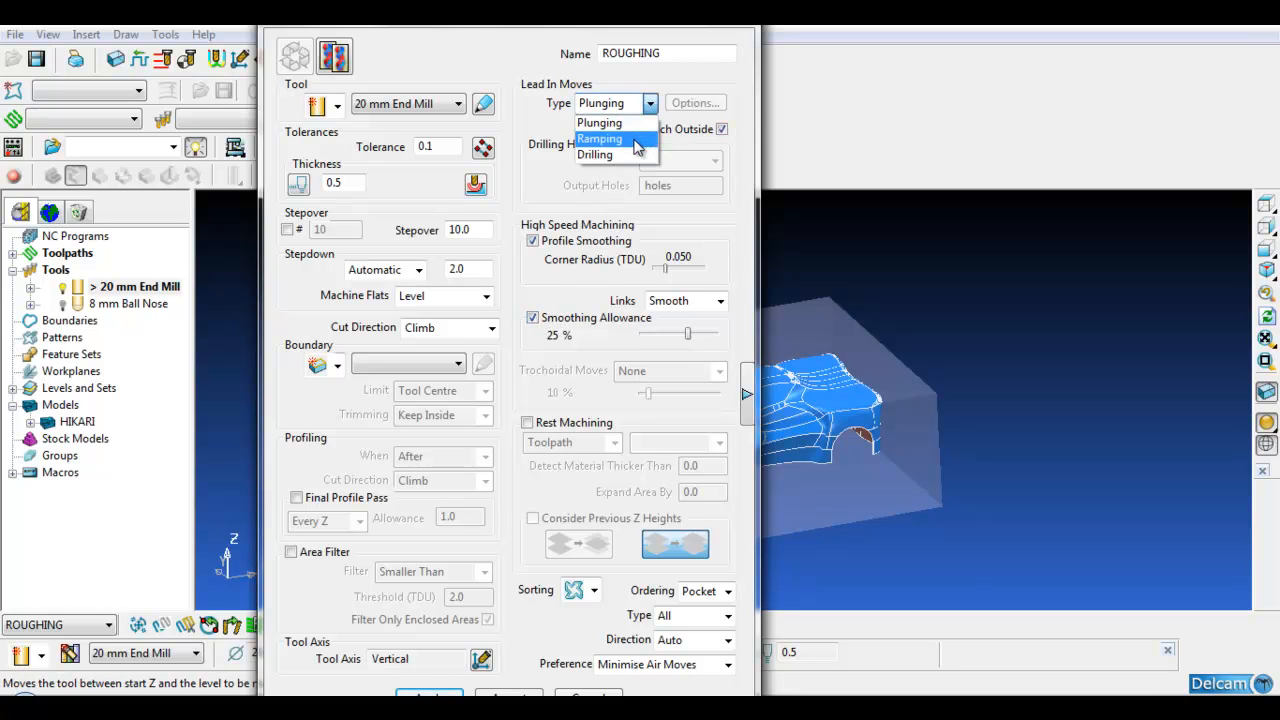
click(599, 138)
click(447, 697)
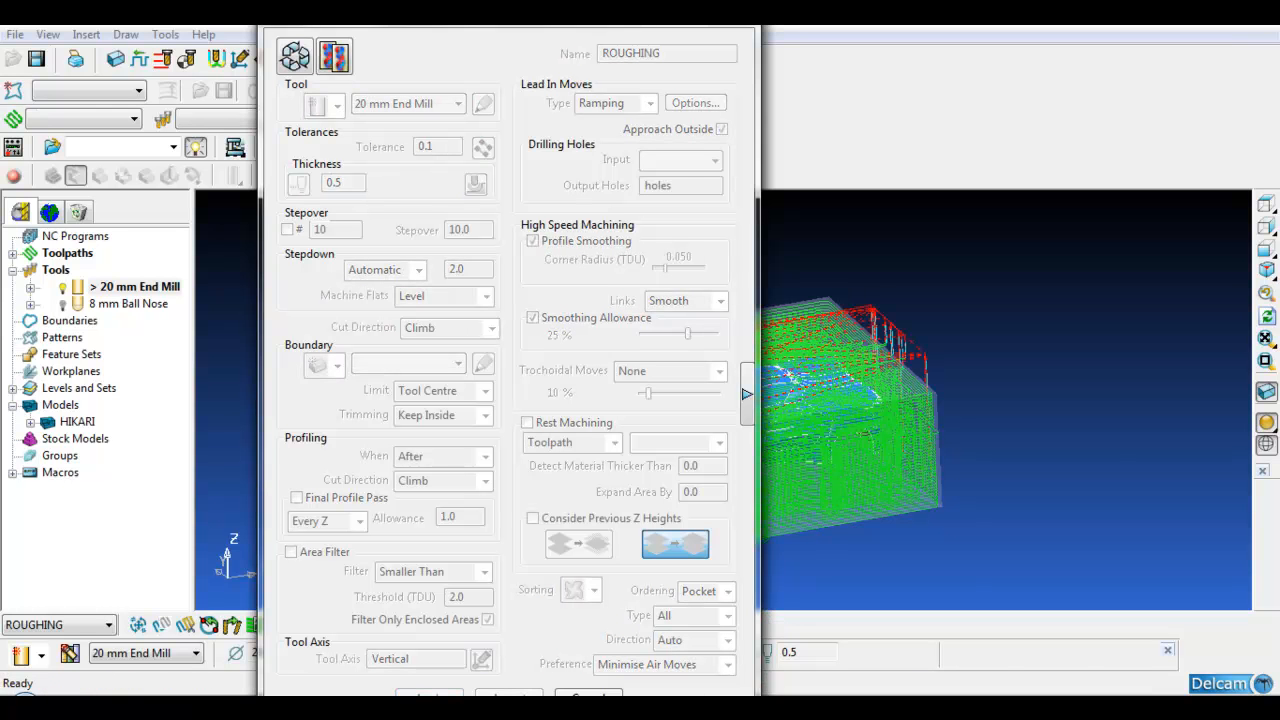
click(588, 694)
Step: Set up a limit for the ROUGHING toolpath with a Z plane, saving the outer portion
middle_drag(777, 514, 761, 494)
key(ctrl+2)
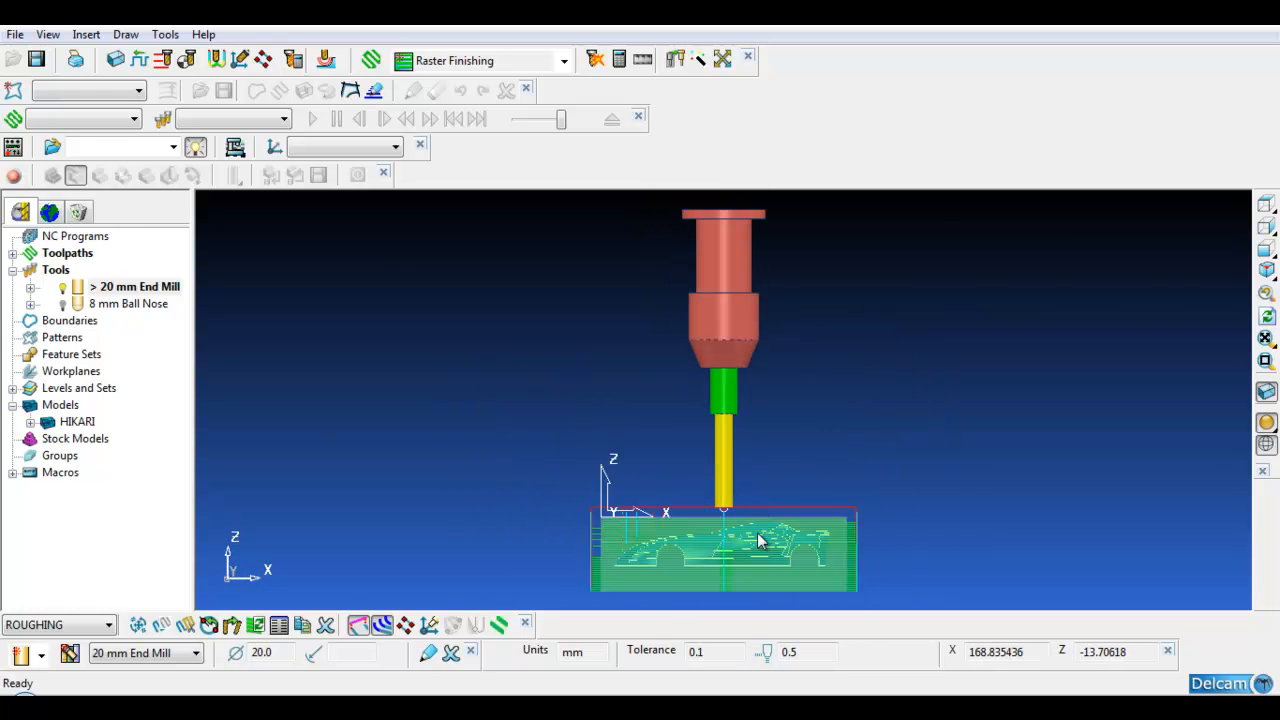
click(1265, 360)
drag(581, 516, 880, 605)
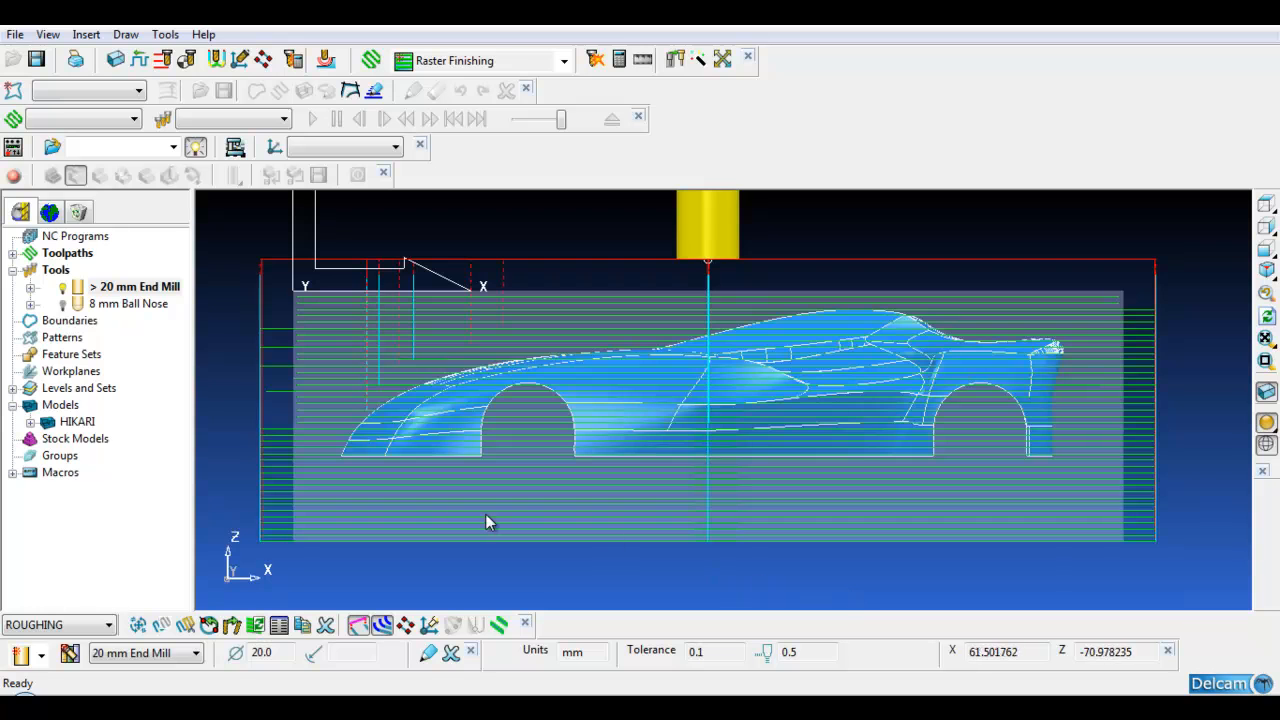
click(14, 253)
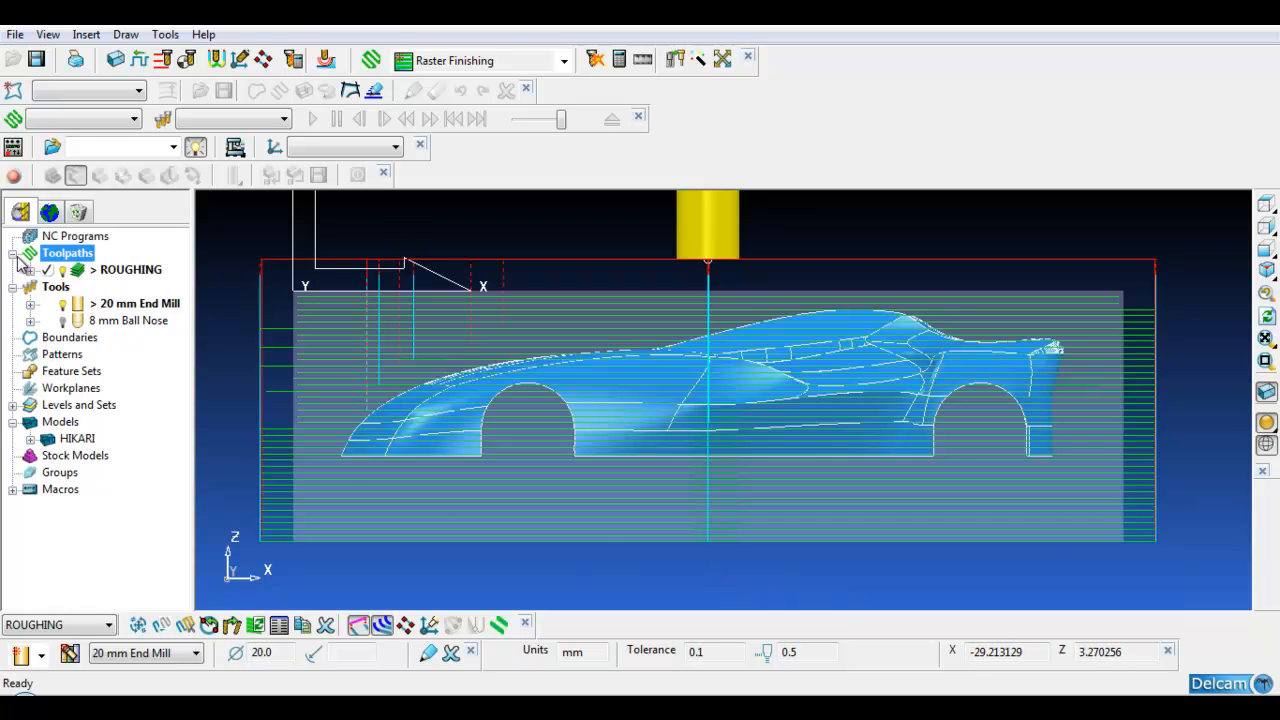
click(100, 271)
right_click(112, 274)
mouse_move(205, 640)
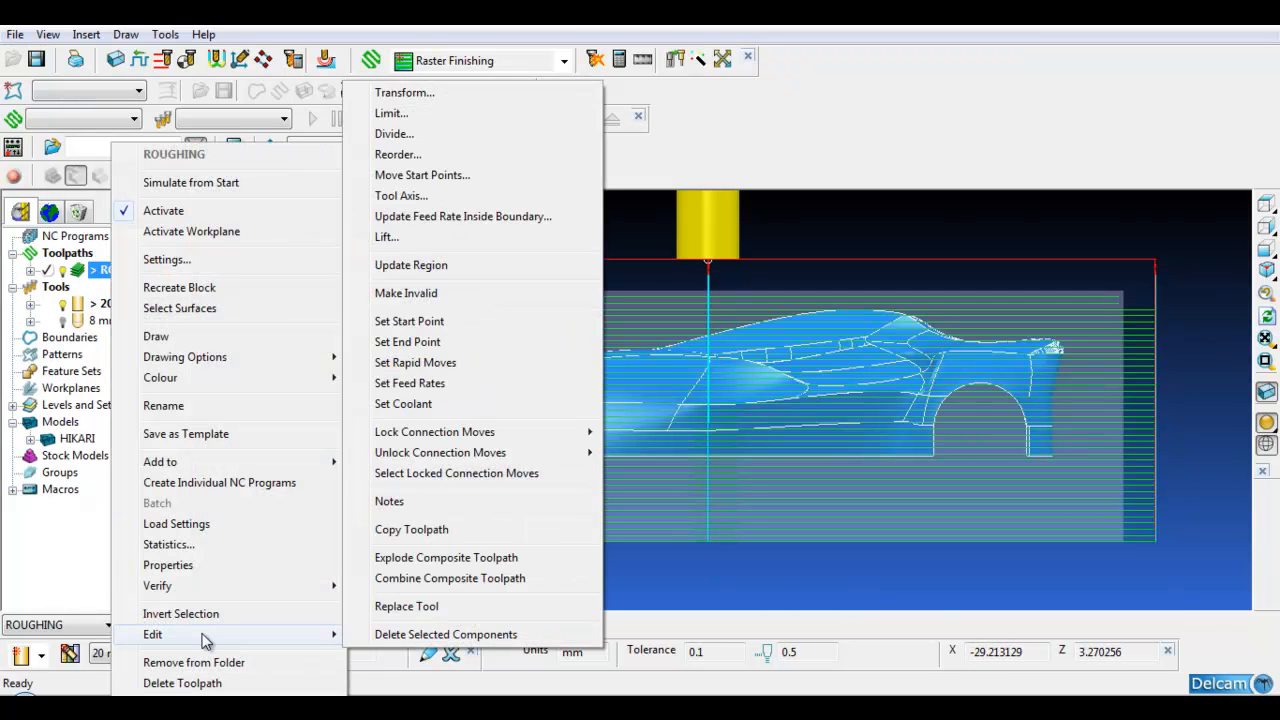
click(395, 113)
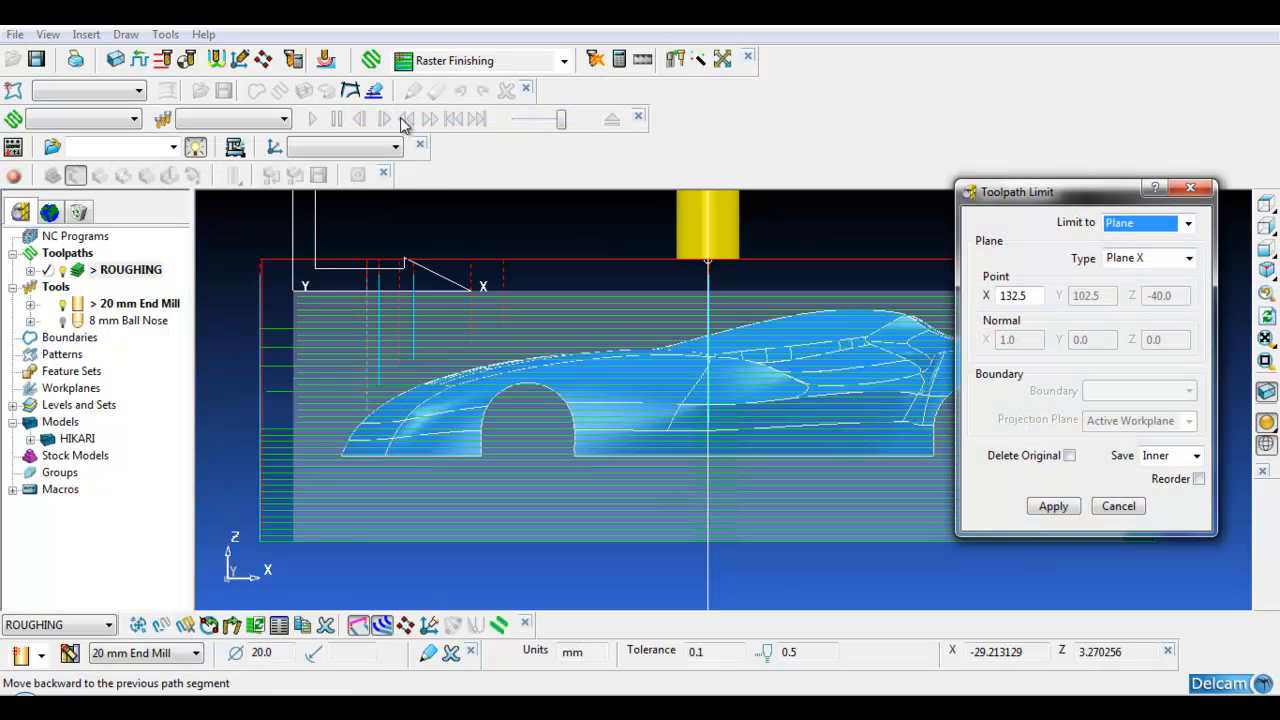
click(1170, 258)
click(1128, 309)
click(1195, 456)
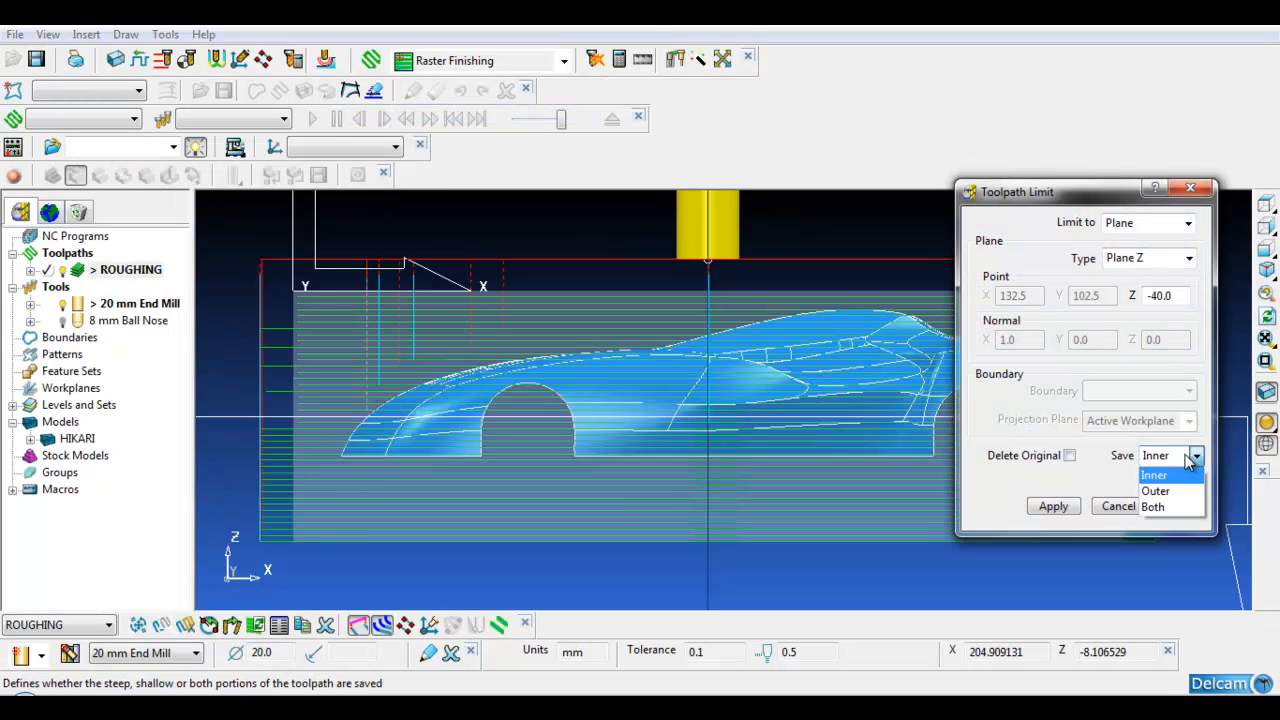
Step: Try limiting plane heights of Z -60, -55 and -50 against the underside of the car
double_click(1163, 296)
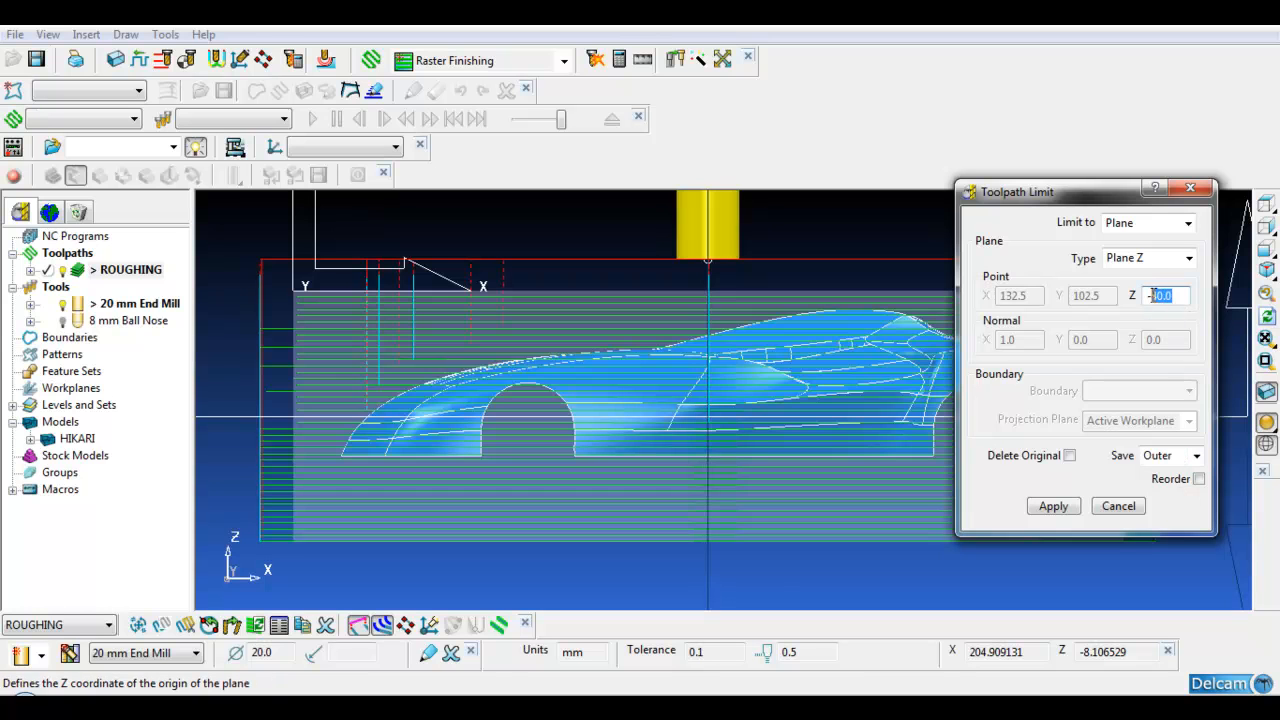
key(Return)
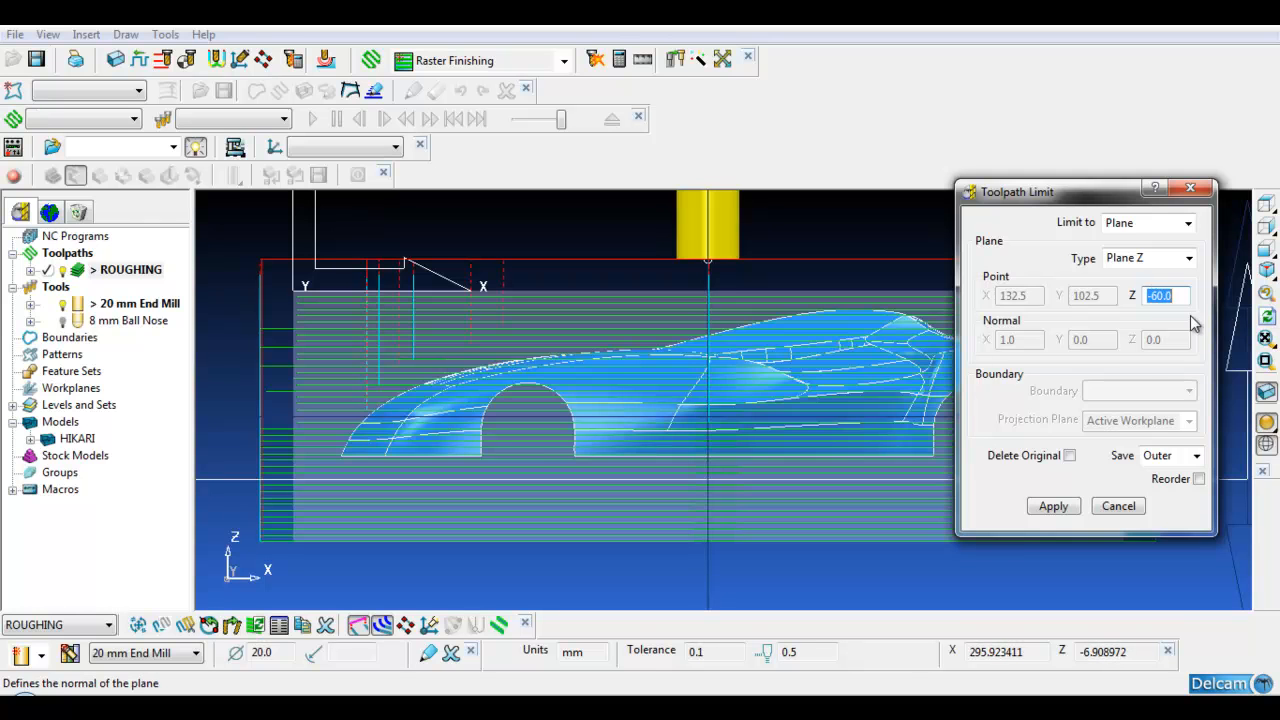
text(-55)
key(Return)
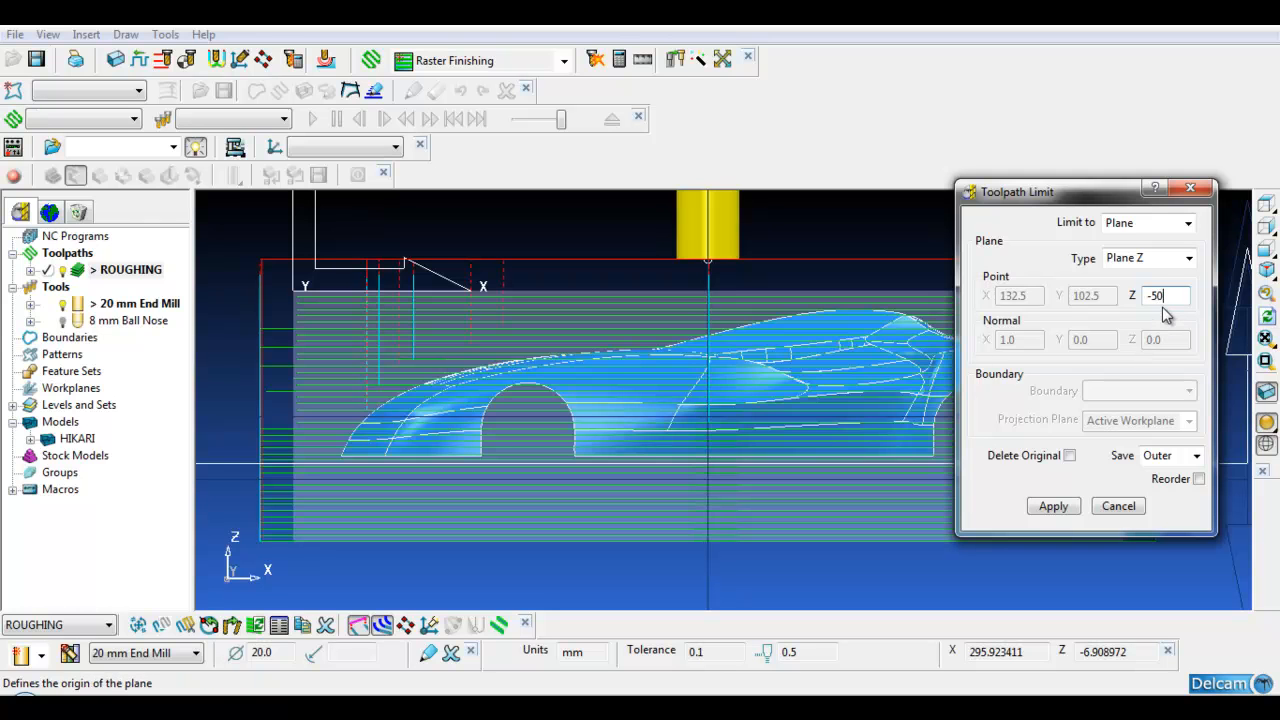
text(-50)
key(Return)
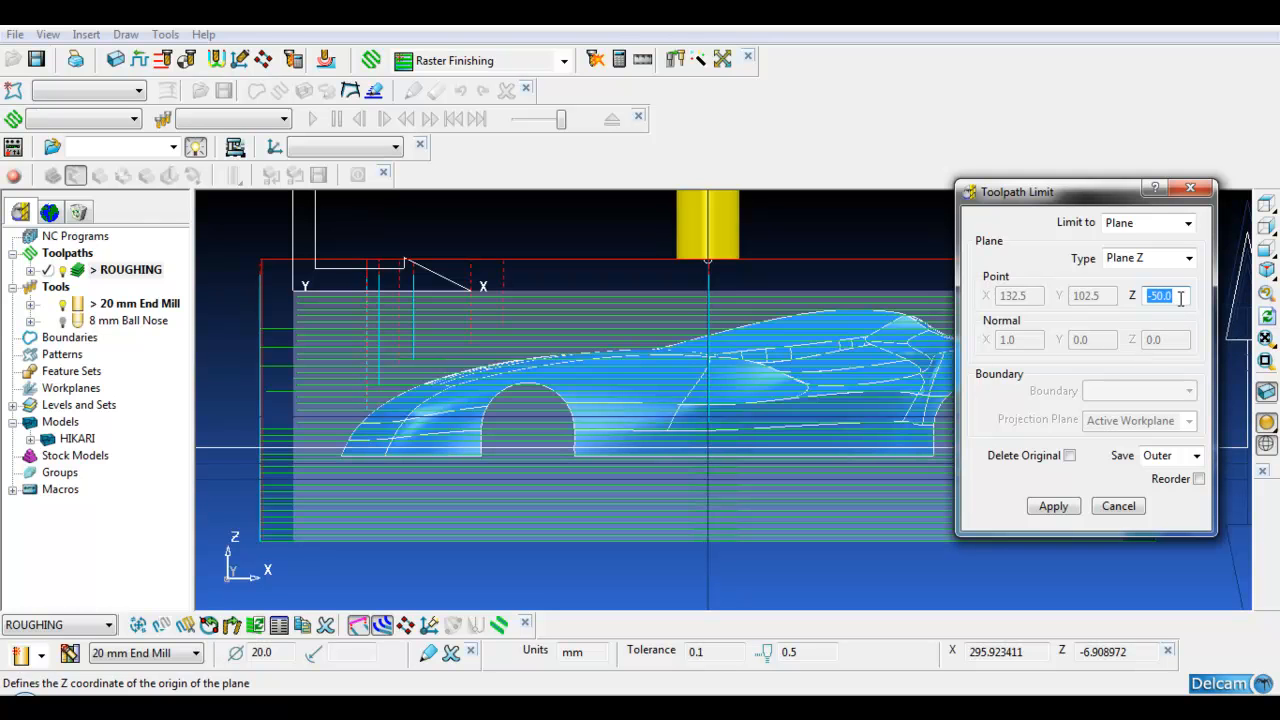
text(-5)
key(Return)
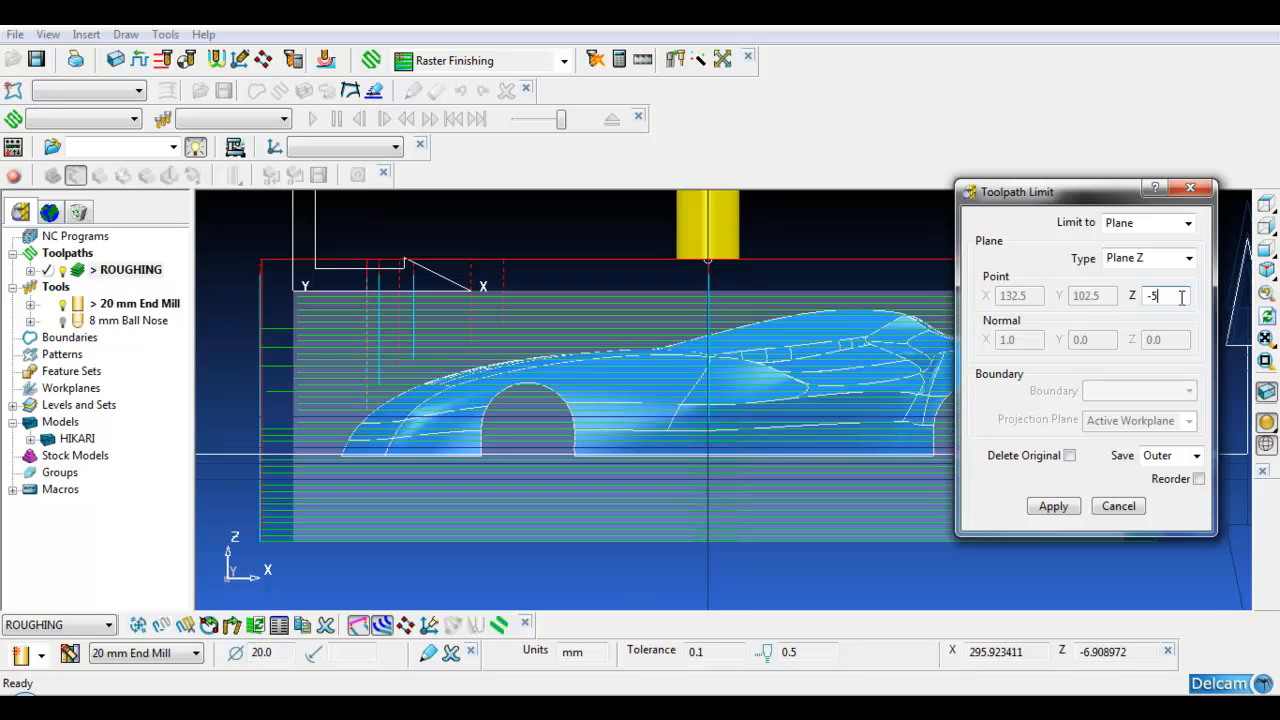
Step: Set the limiting plane to Z -53, apply the limit to the ROUGHING toolpath and close the limit settings
key(Return)
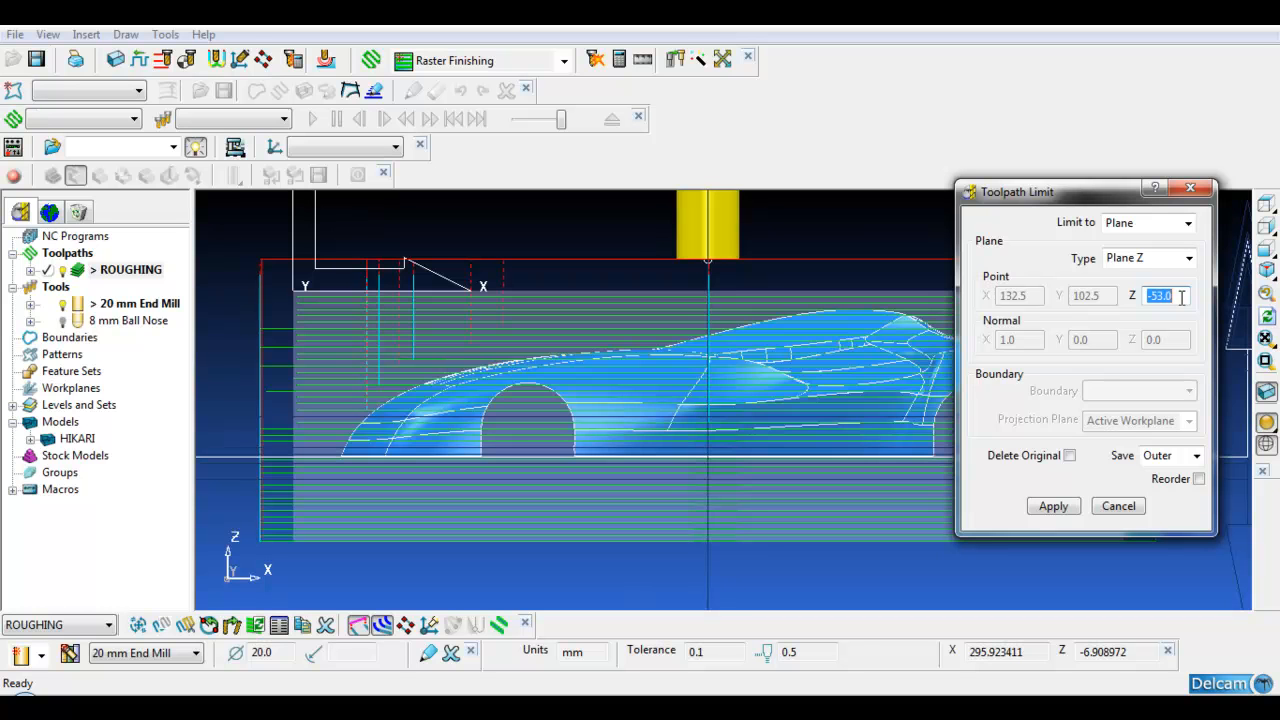
click(1070, 508)
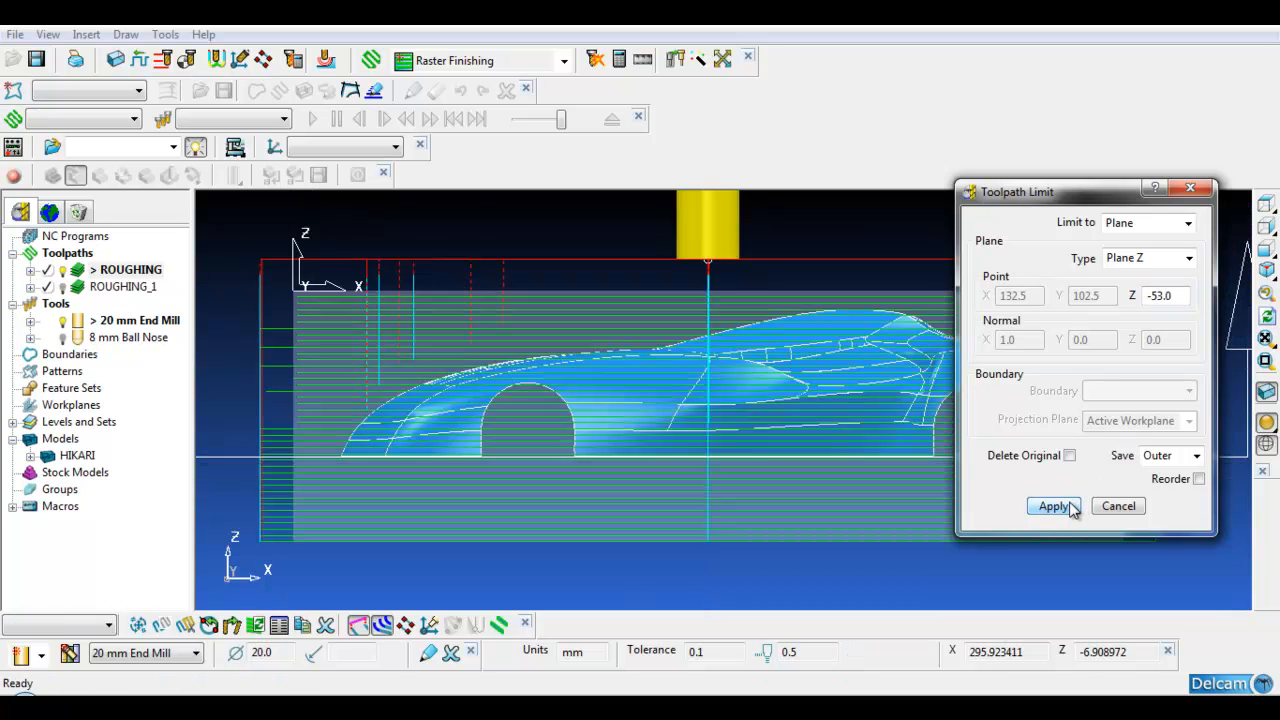
click(1116, 507)
Step: Activate the limited ROUGHING_1 toolpath in place of ROUGHING and inspect it around the model
middle_drag(1179, 541, 868, 378)
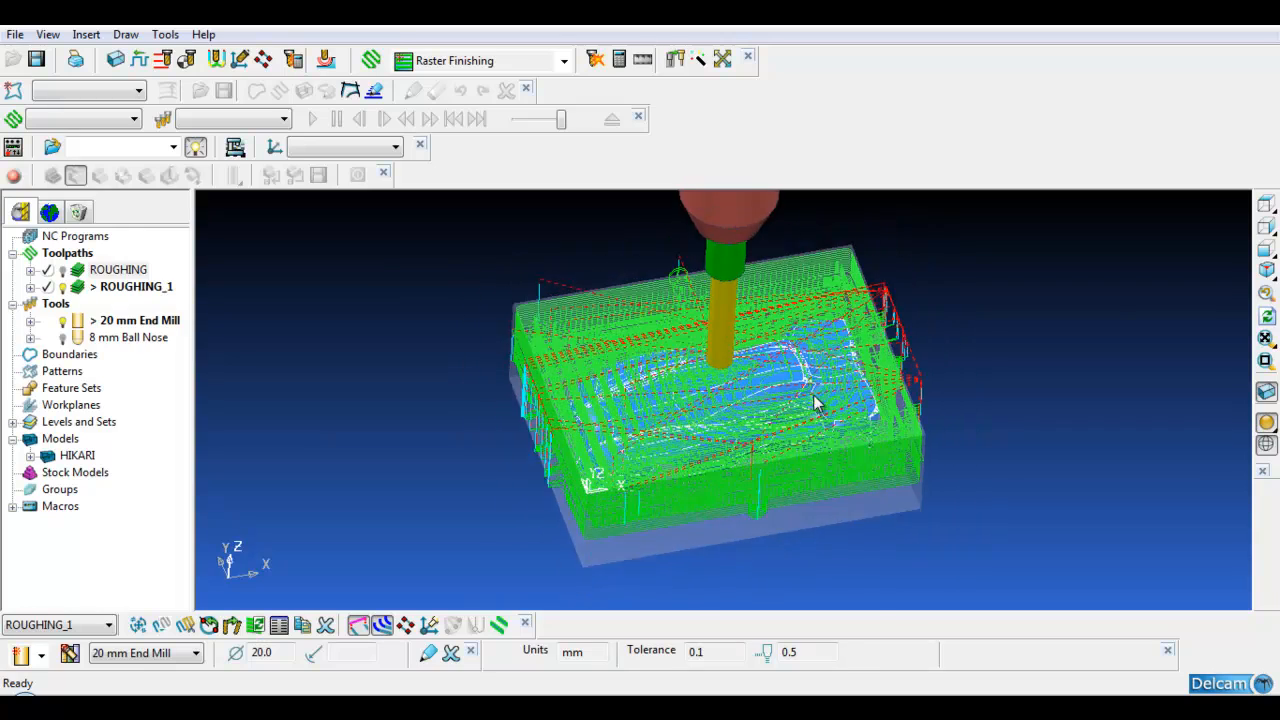
scroll(592, 452, up, 2)
scroll(640, 422, down, 1)
scroll(645, 398, up, 1)
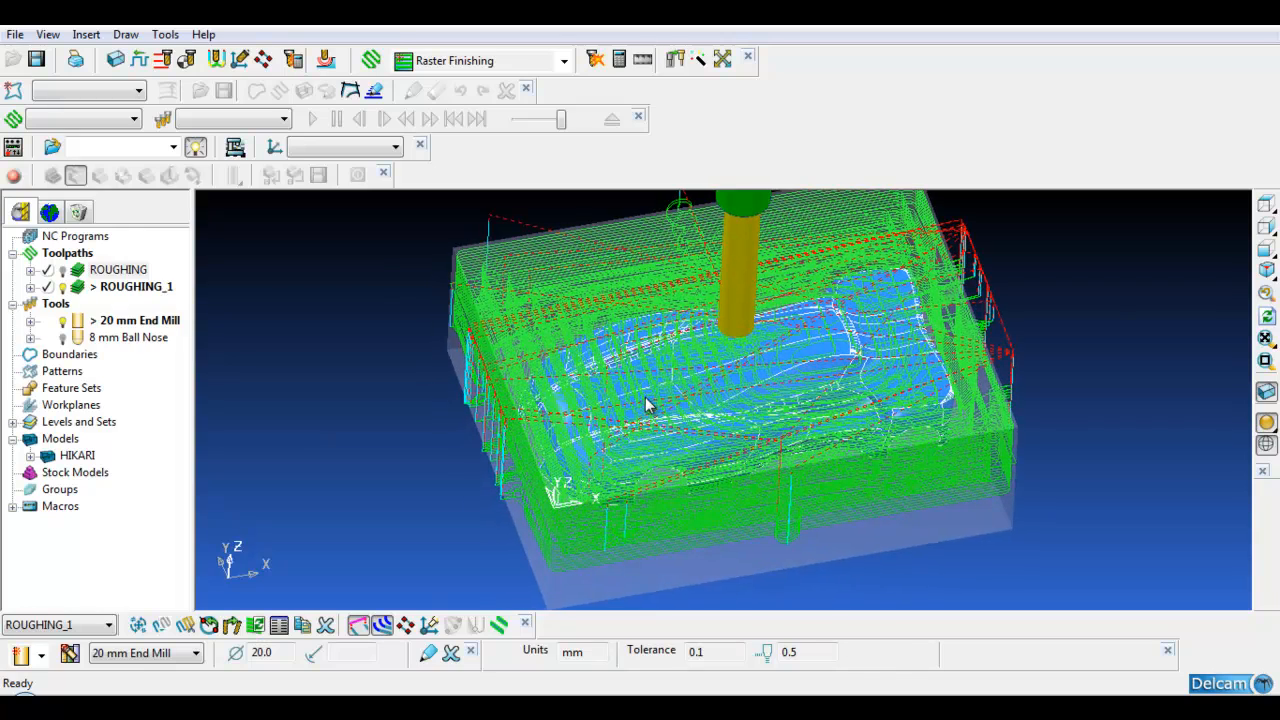
Step: Set the ROUGHING_1 toolpath's spindle speed to 8000 rpm and cutting feed rate to 2000 mm/min
click(163, 59)
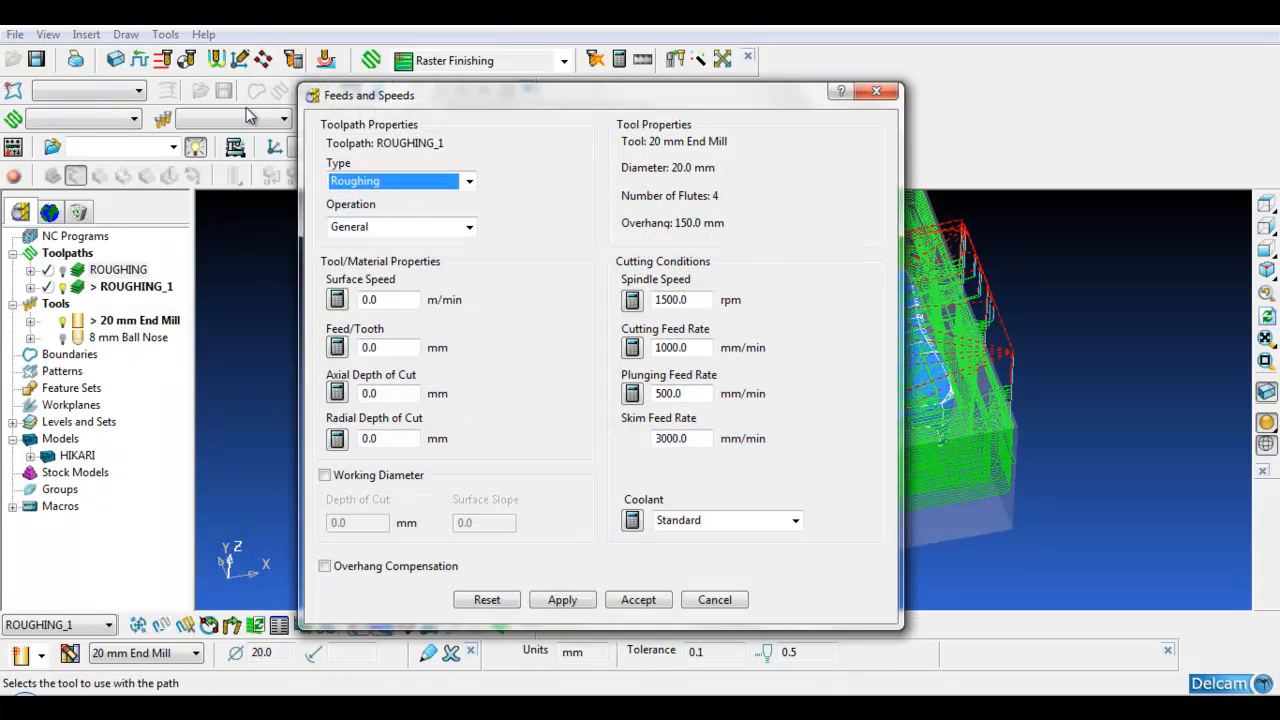
drag(705, 300, 632, 292)
text(8)
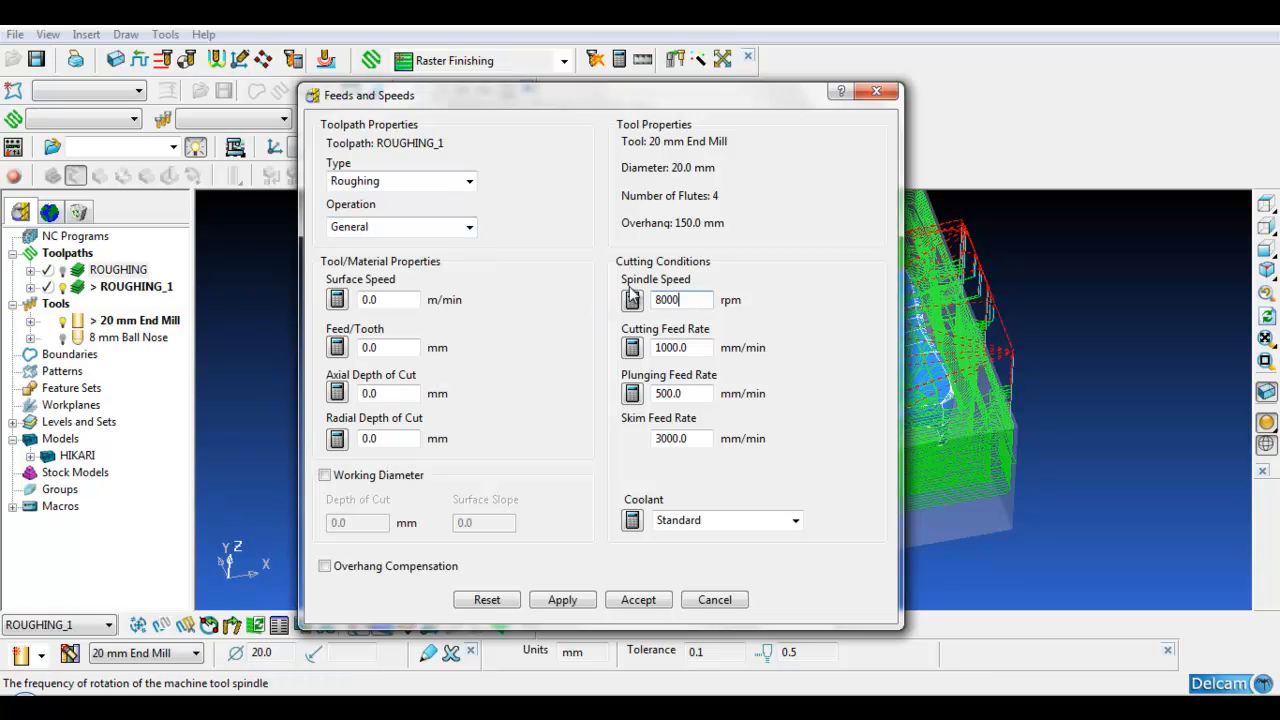
click(701, 349)
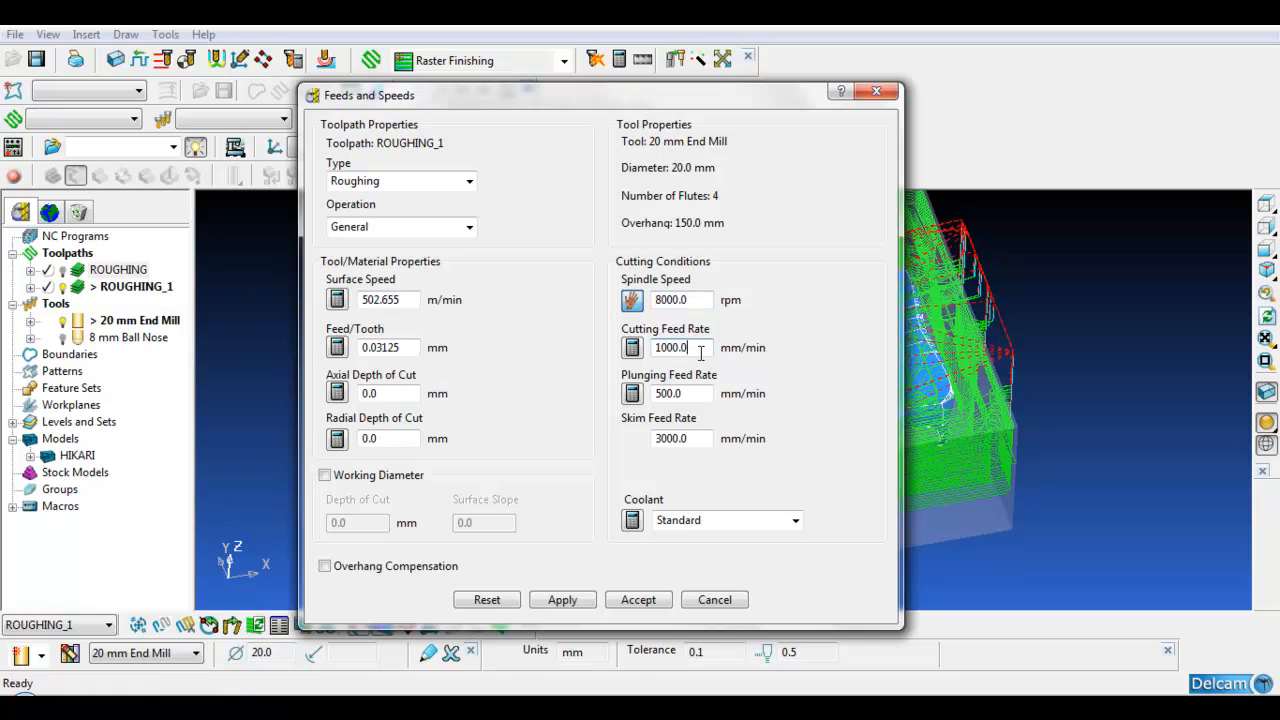
double_click(705, 349)
text(2000)
key(Tab)
Step: Set the plunging feed rate to 1300 mm/min and skim feed rate to 6000 mm/min, choose the coolant and accept the feeds and speeds
text(200)
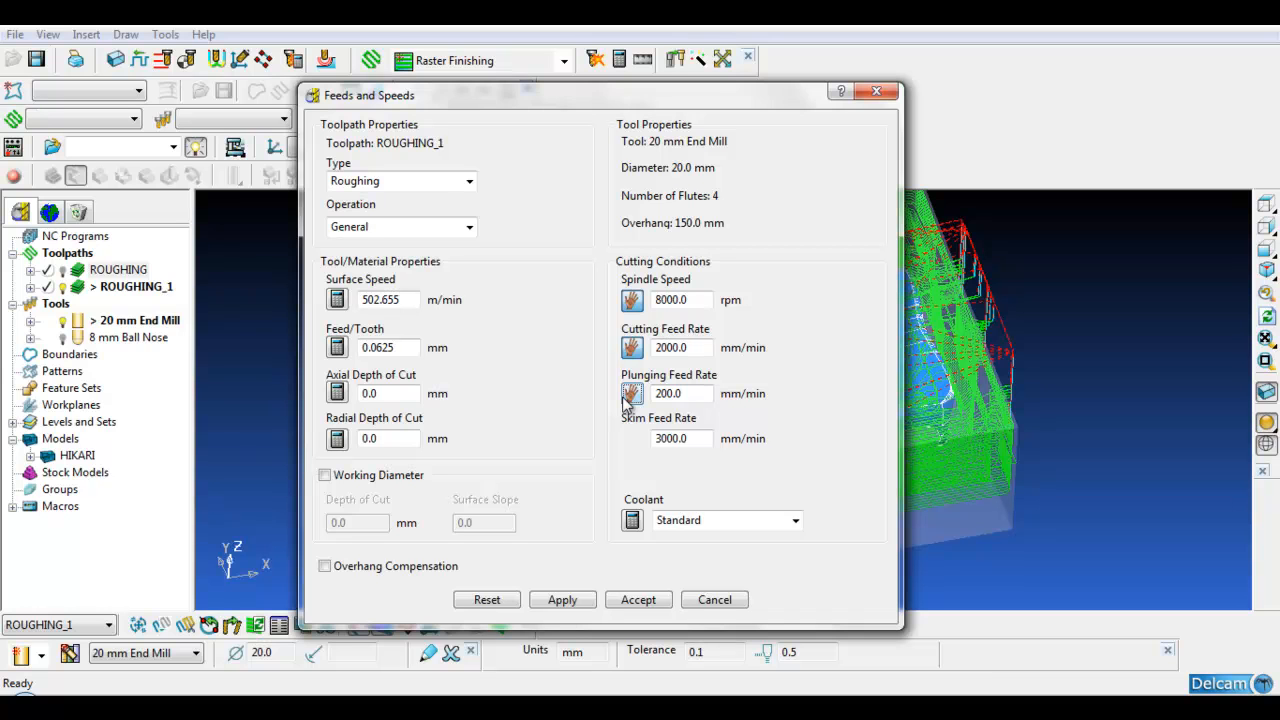
key(shift+Tab)
text(1)
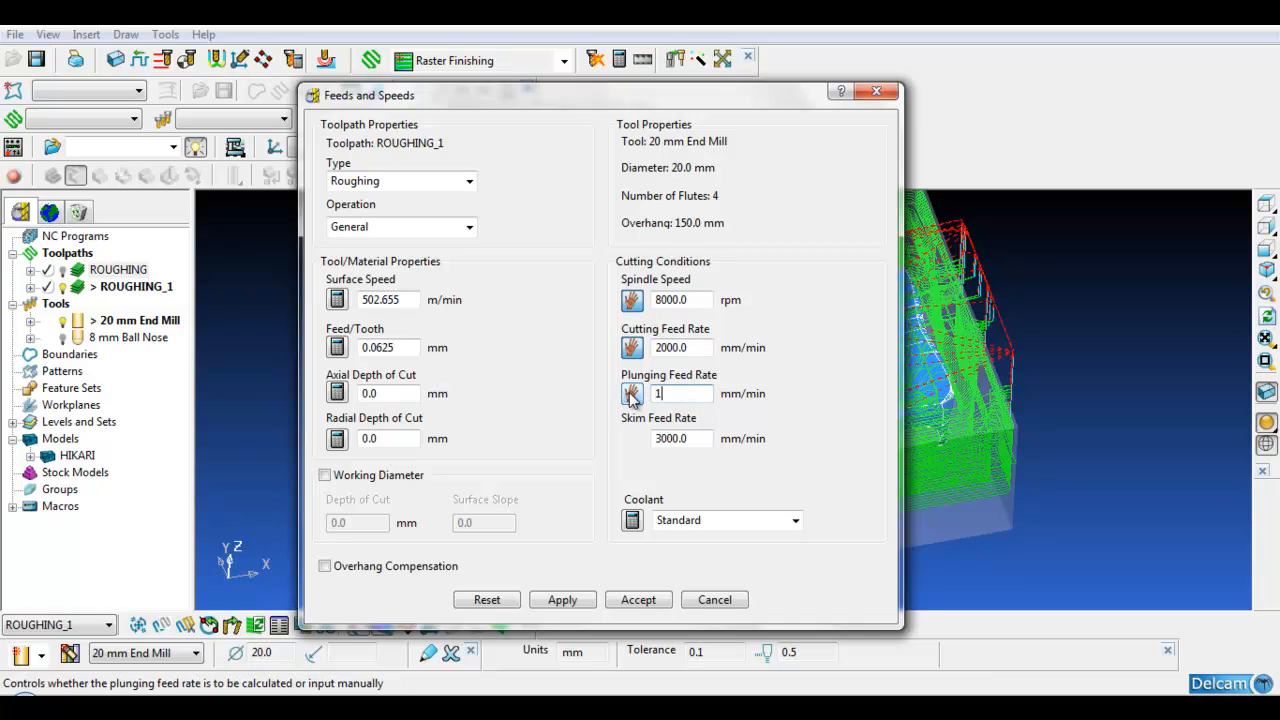
text(300)
drag(704, 438, 648, 436)
text(6000)
click(760, 520)
click(758, 535)
click(562, 600)
click(638, 600)
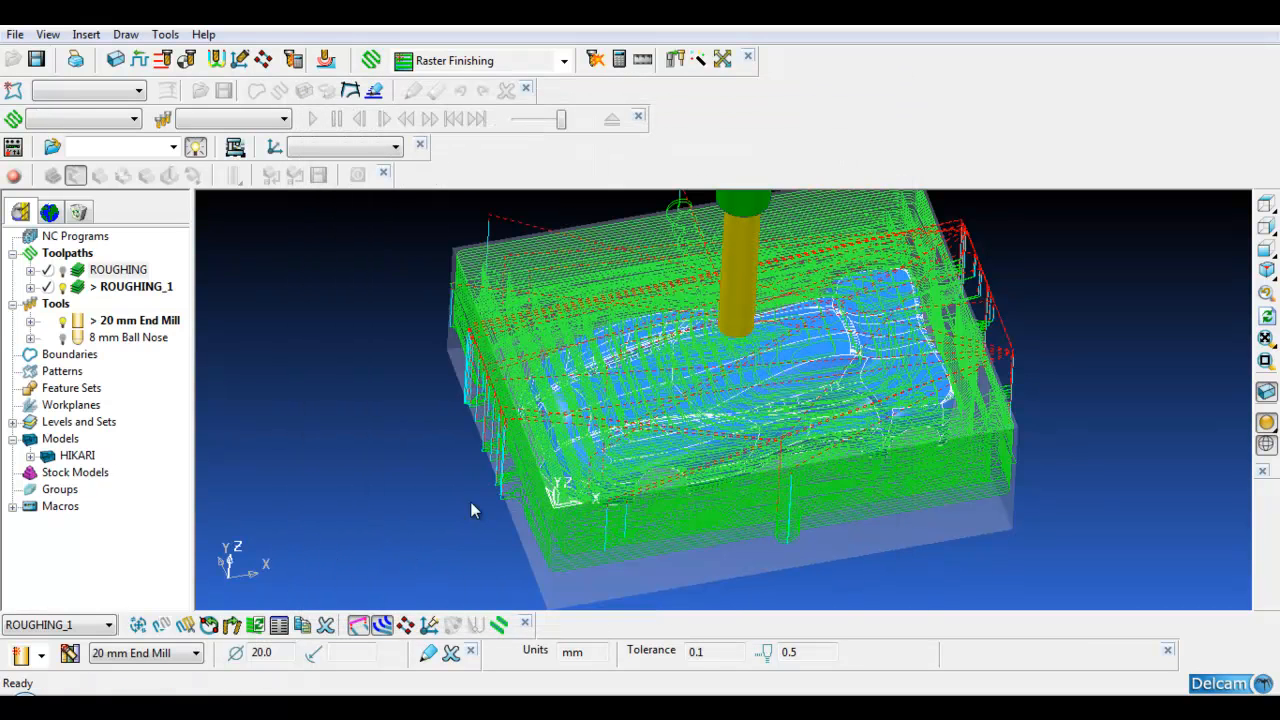
Step: Set the short, long and default links of ROUGHING_1 to Incremental
click(216, 59)
click(814, 187)
click(814, 216)
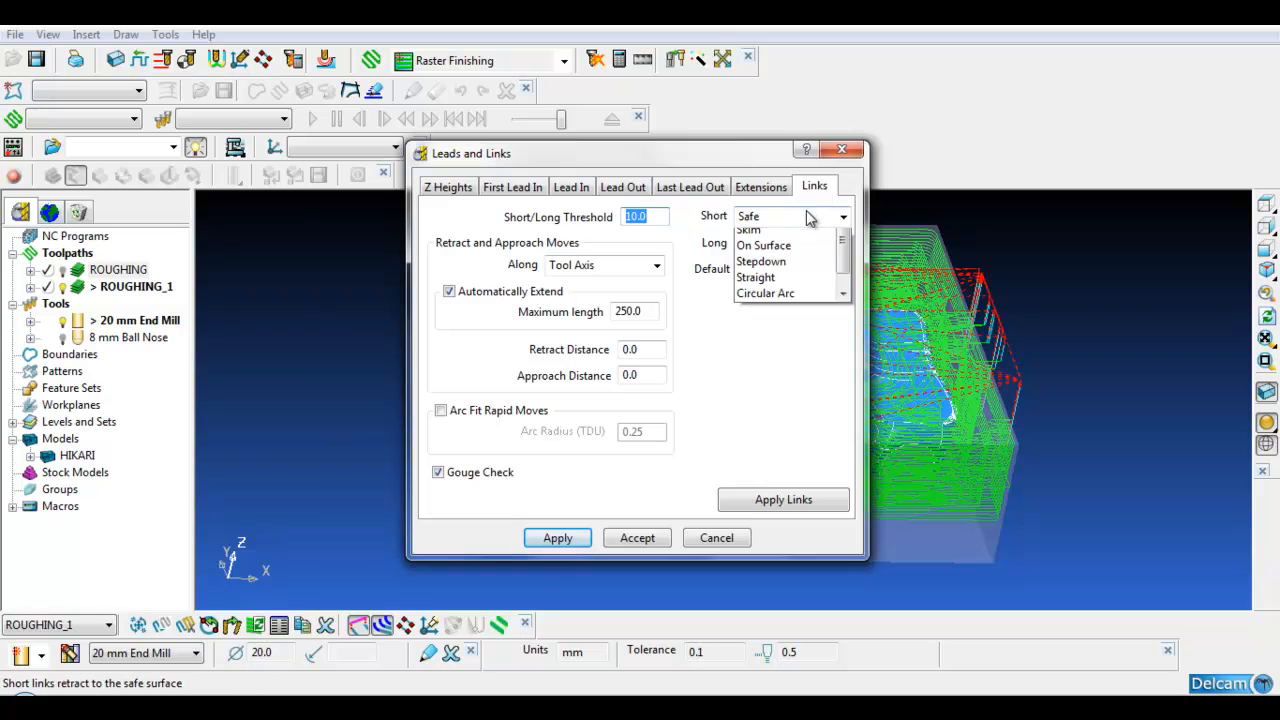
click(805, 253)
click(843, 243)
click(780, 277)
click(843, 270)
click(775, 305)
Step: Set the maximum length for retract and approach extension to 30, then apply and accept the leads and links
drag(651, 313, 578, 314)
text(30.0)
click(558, 538)
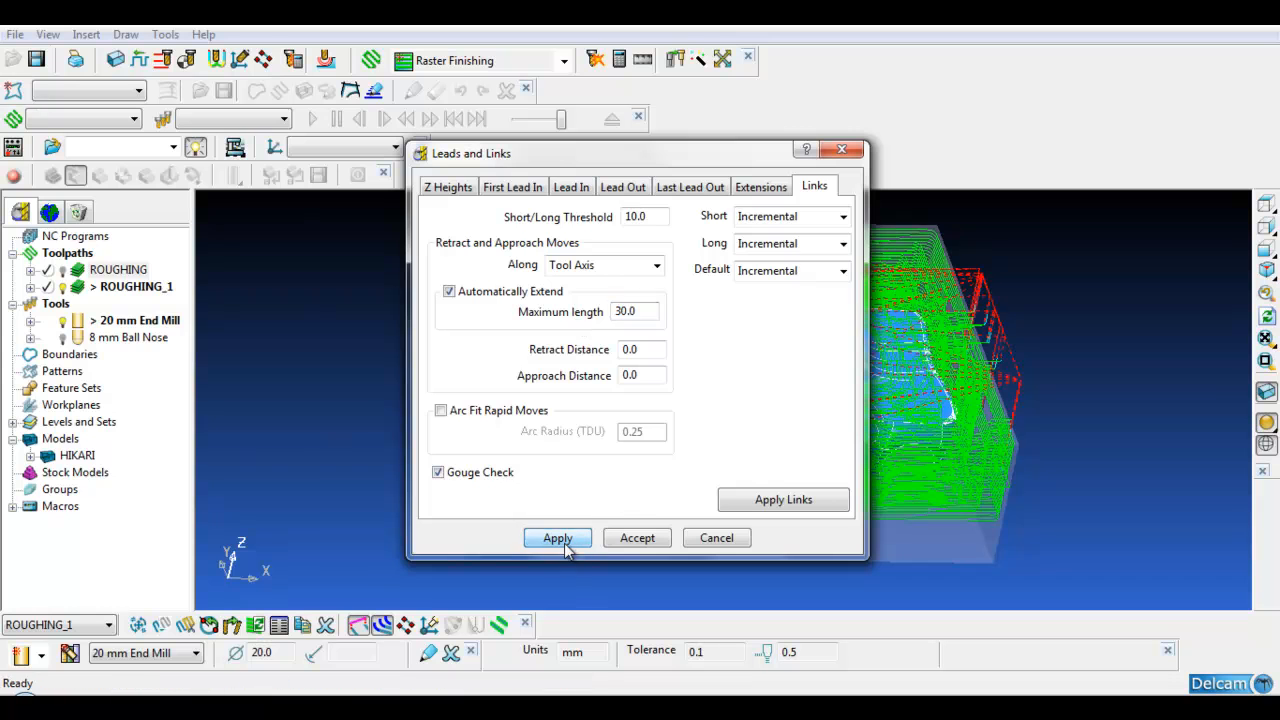
click(637, 538)
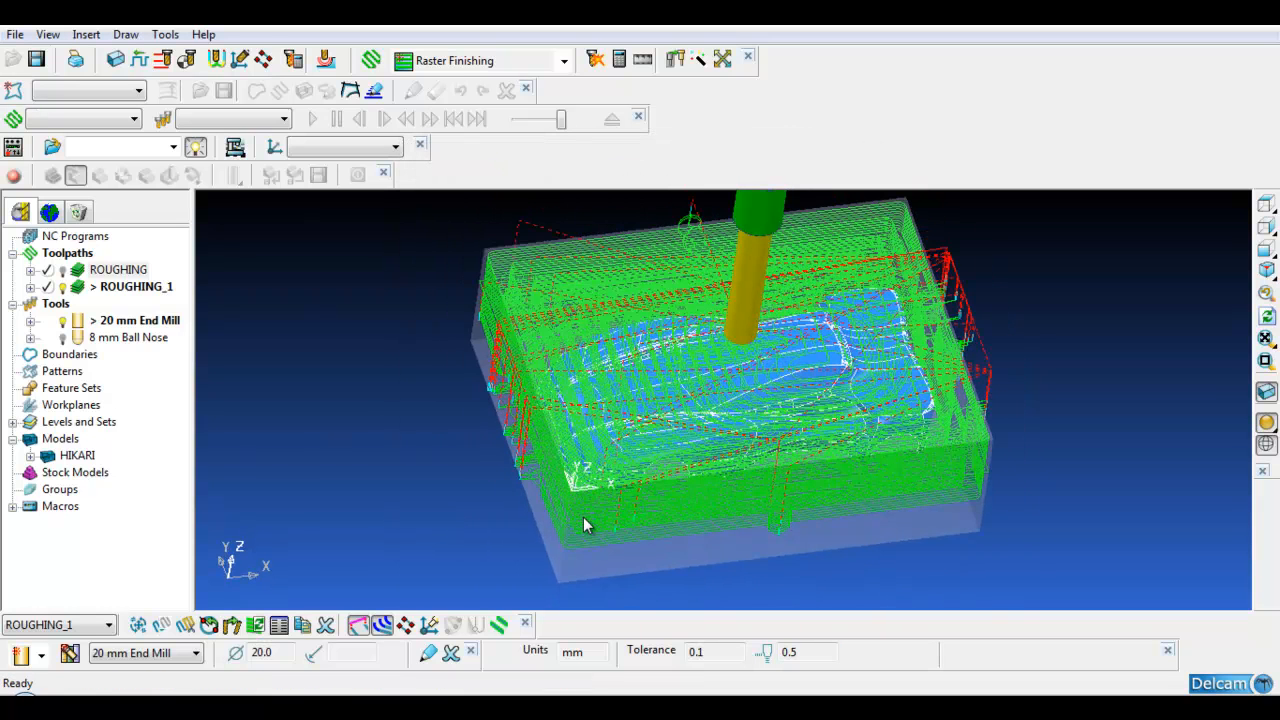
Step: Verify the ROUGHING_1 toolpath for collisions against the models and close the verification settings
click(595, 60)
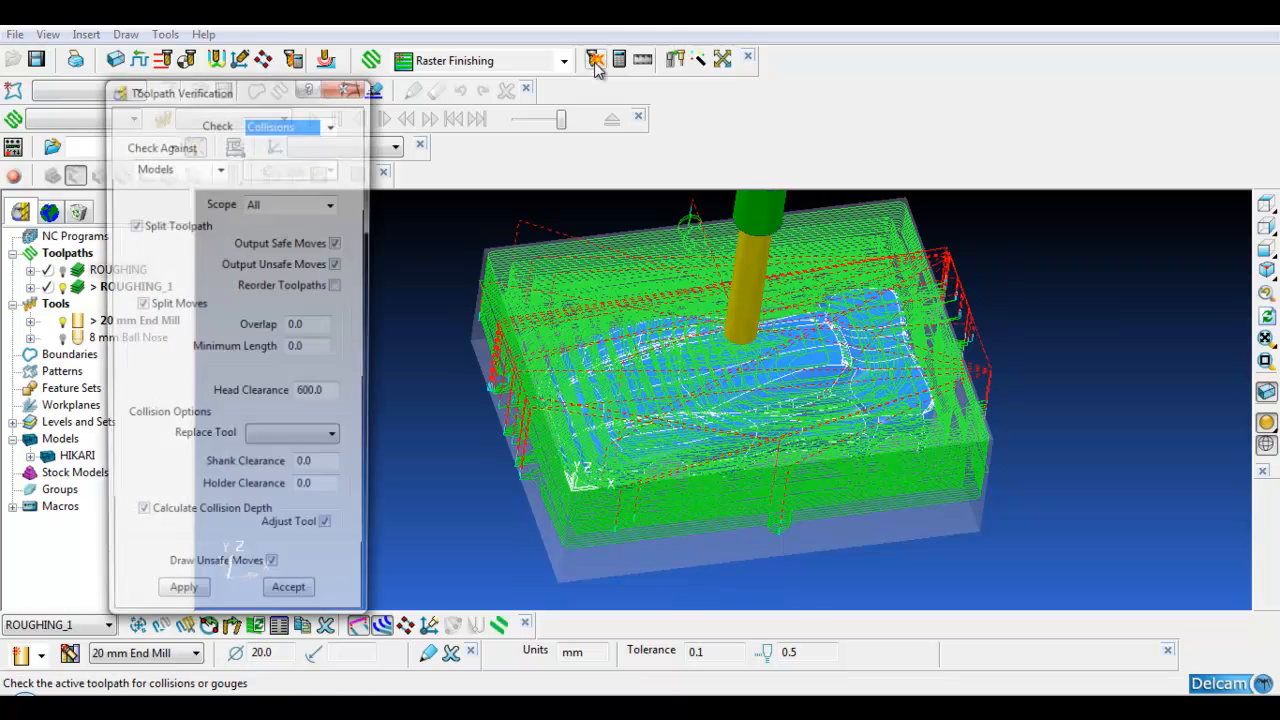
click(181, 602)
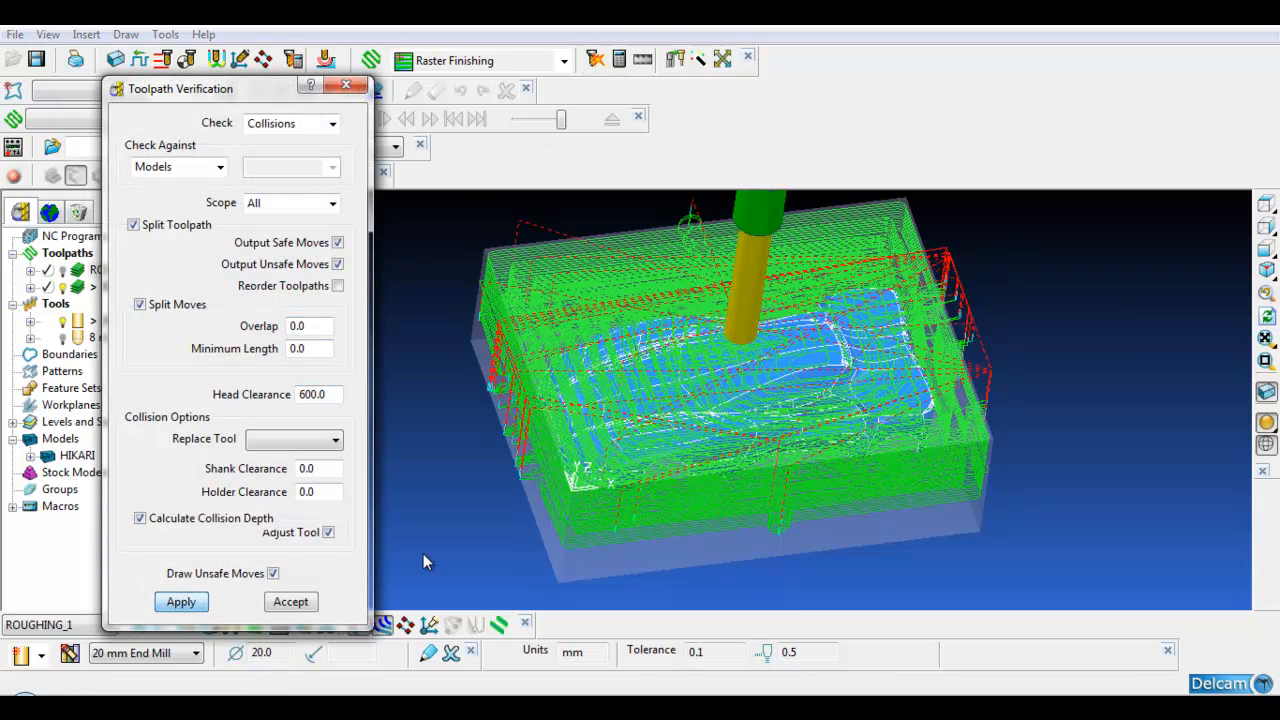
click(485, 603)
click(290, 601)
middle_drag(477, 412, 891, 298)
middle_drag(677, 303, 692, 345)
Step: Start a new finishing toolpath with the Optimised Constant Z Finishing strategy
click(371, 61)
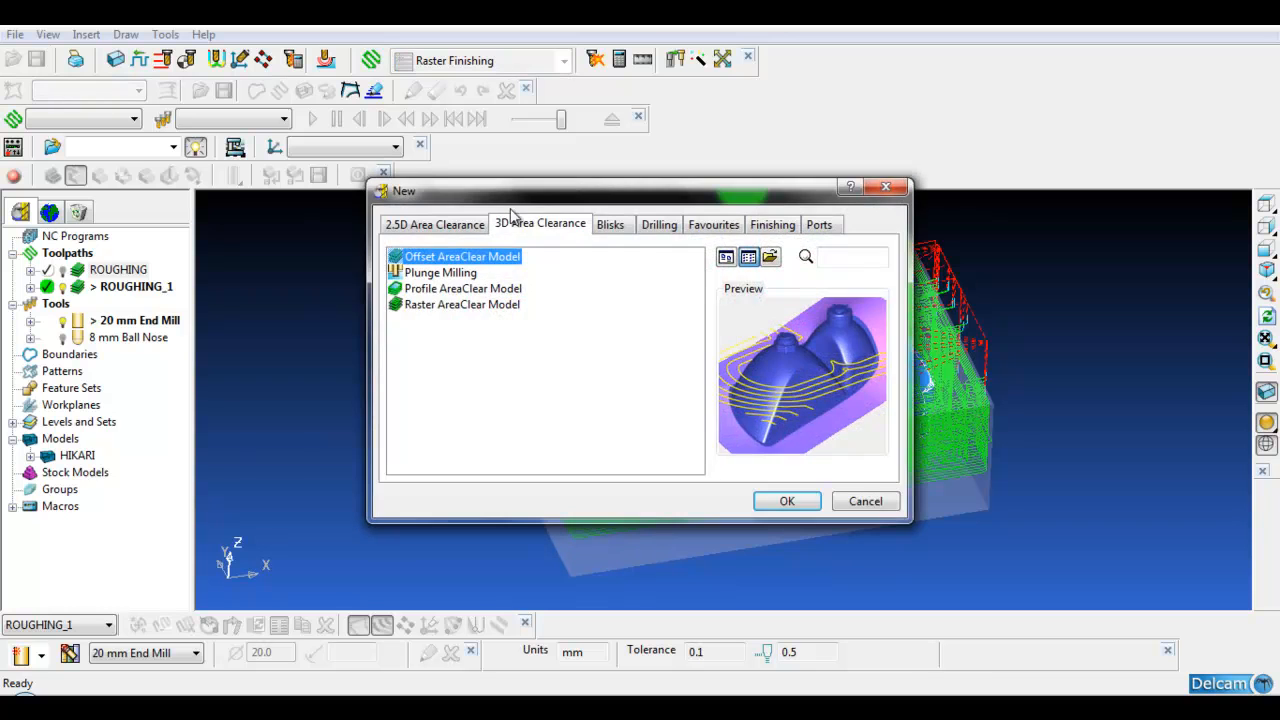
click(773, 226)
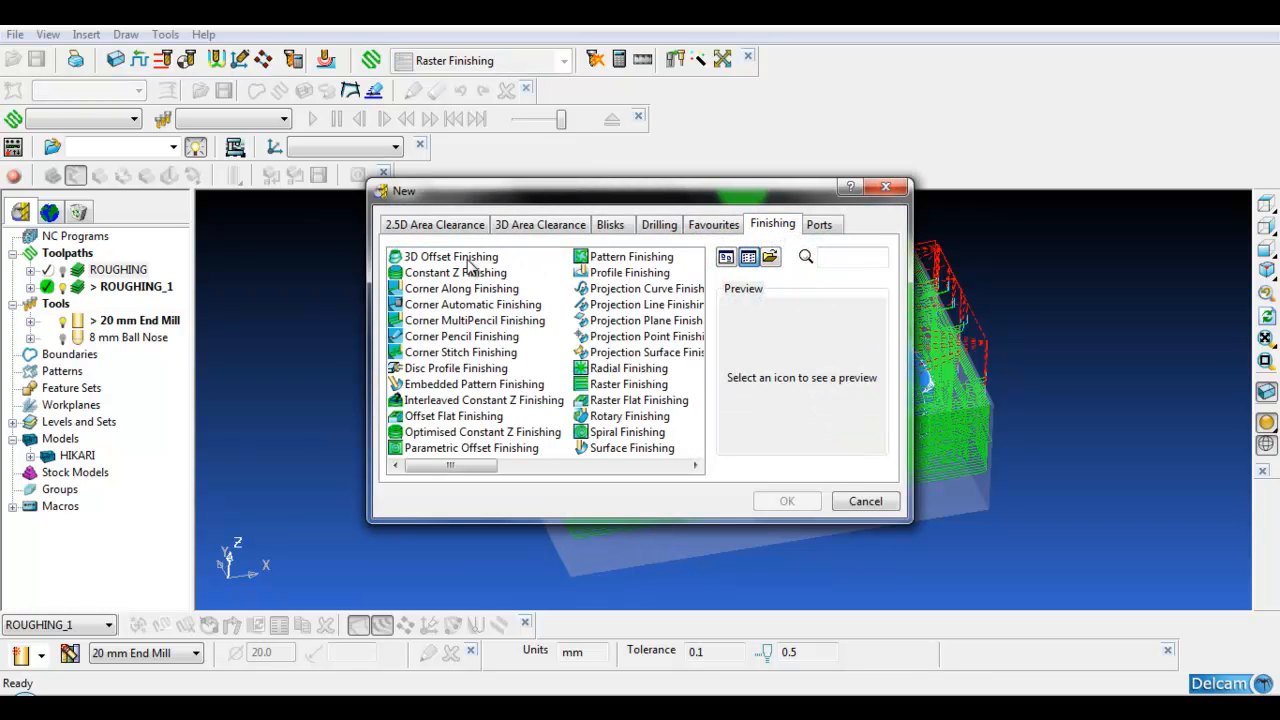
click(488, 434)
click(787, 501)
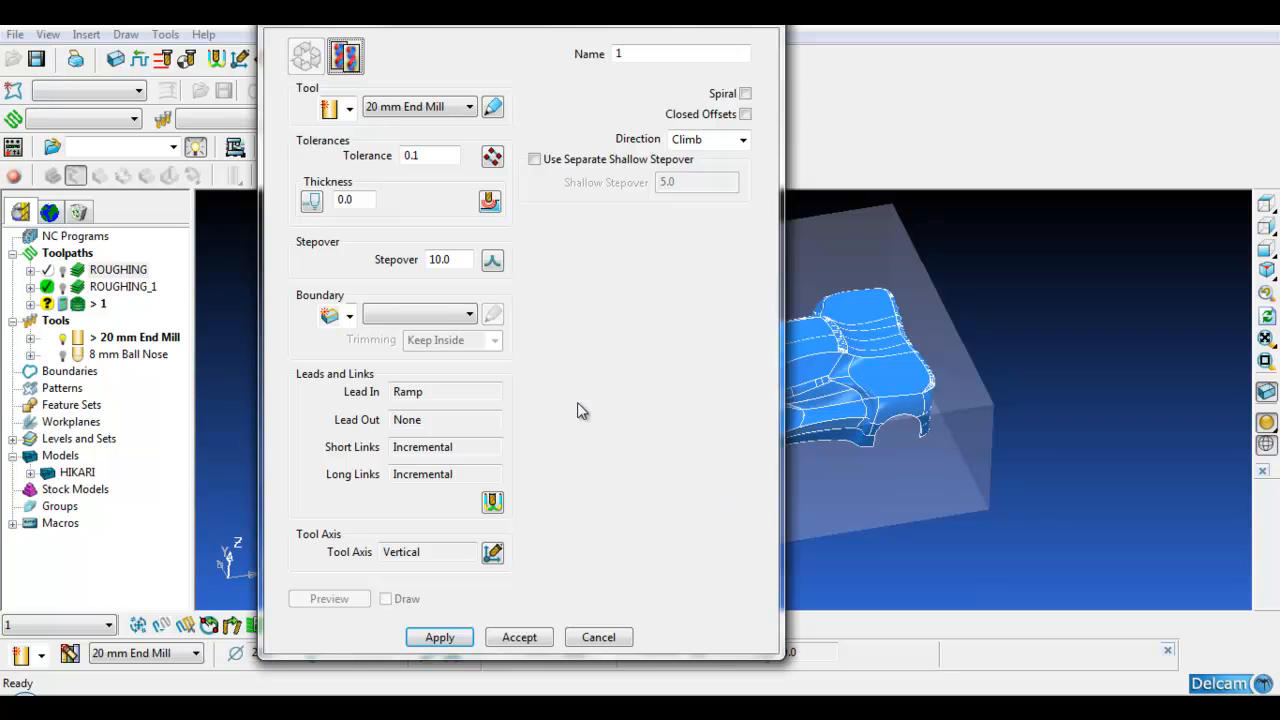
Step: Assign the 8 mm Ball Nose tool, name the toolpath FINISHING and set its cutting direction to Any
click(460, 106)
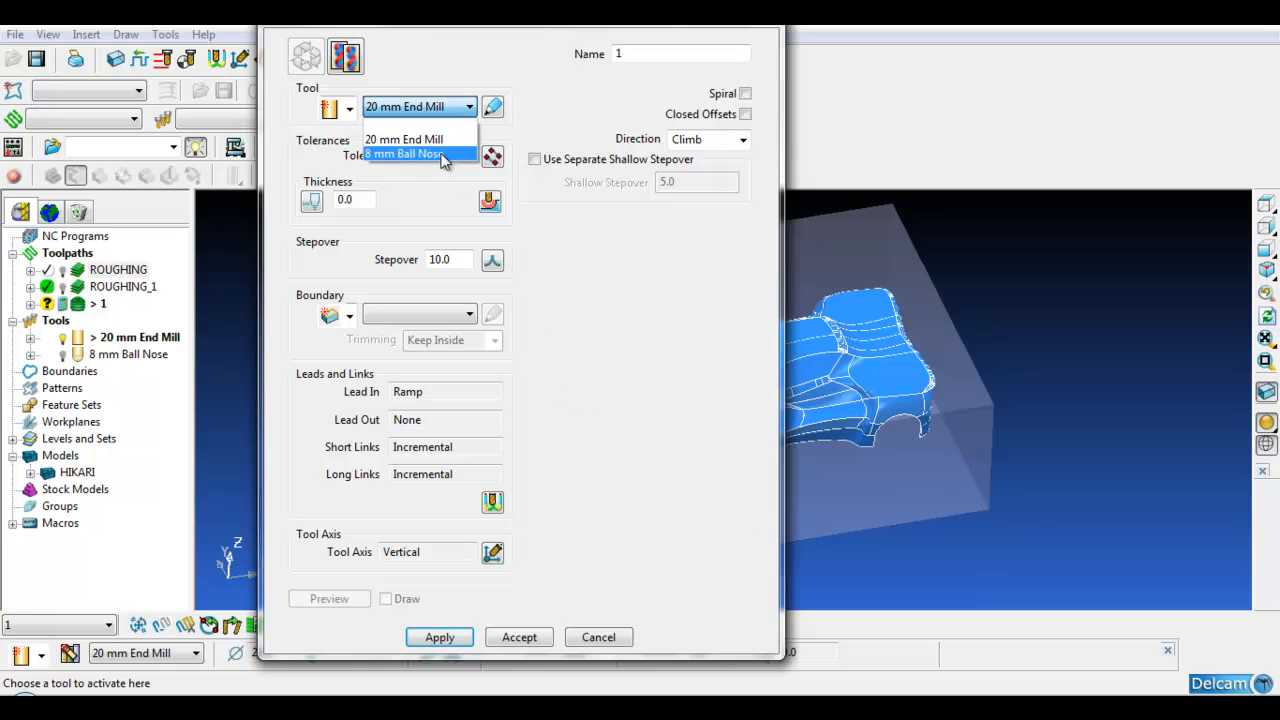
click(445, 157)
drag(652, 53, 597, 55)
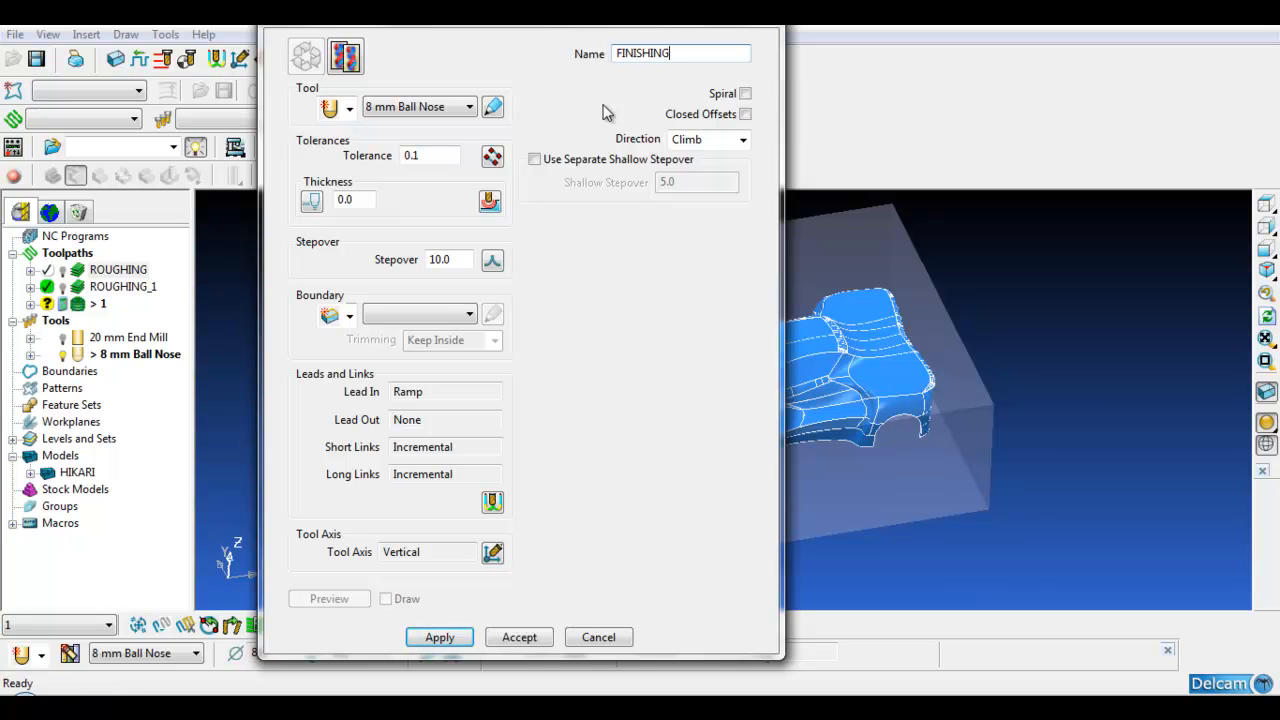
click(743, 139)
click(725, 193)
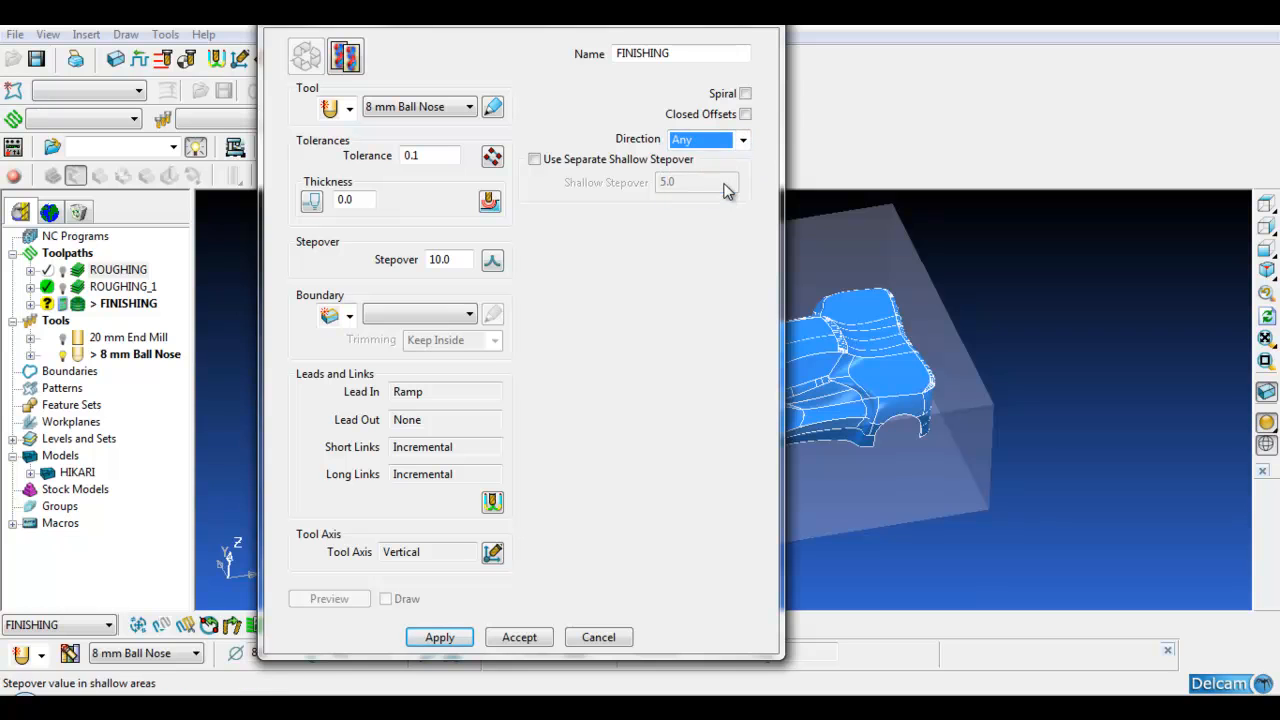
Step: Set the FINISHING tolerance to 0.005, have the stepover derived automatically, calculate the toolpath and close its settings
click(438, 155)
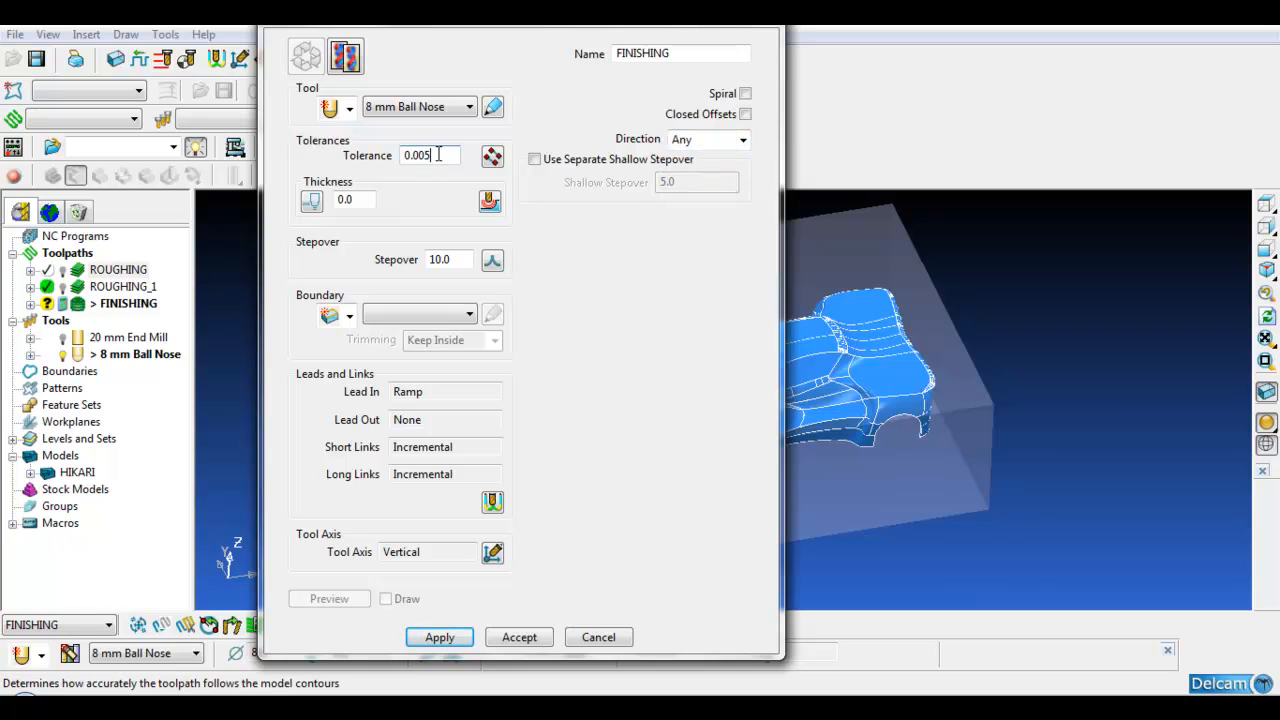
click(492, 260)
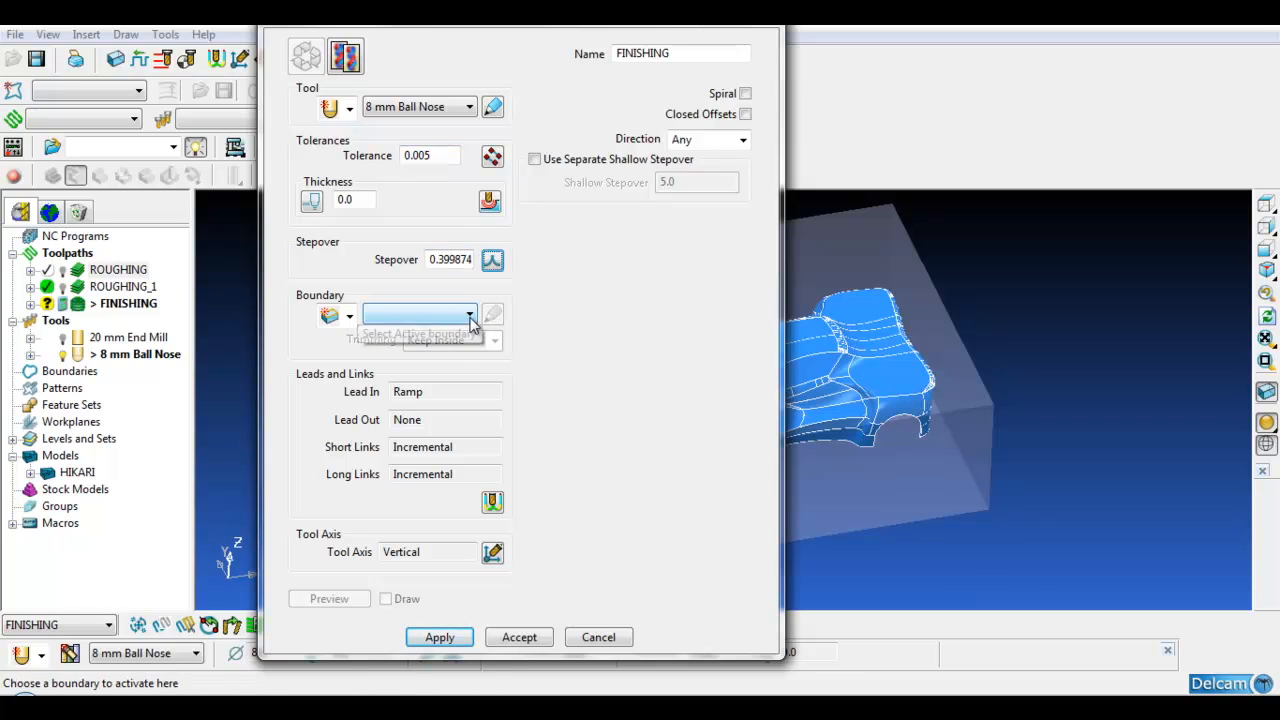
click(461, 637)
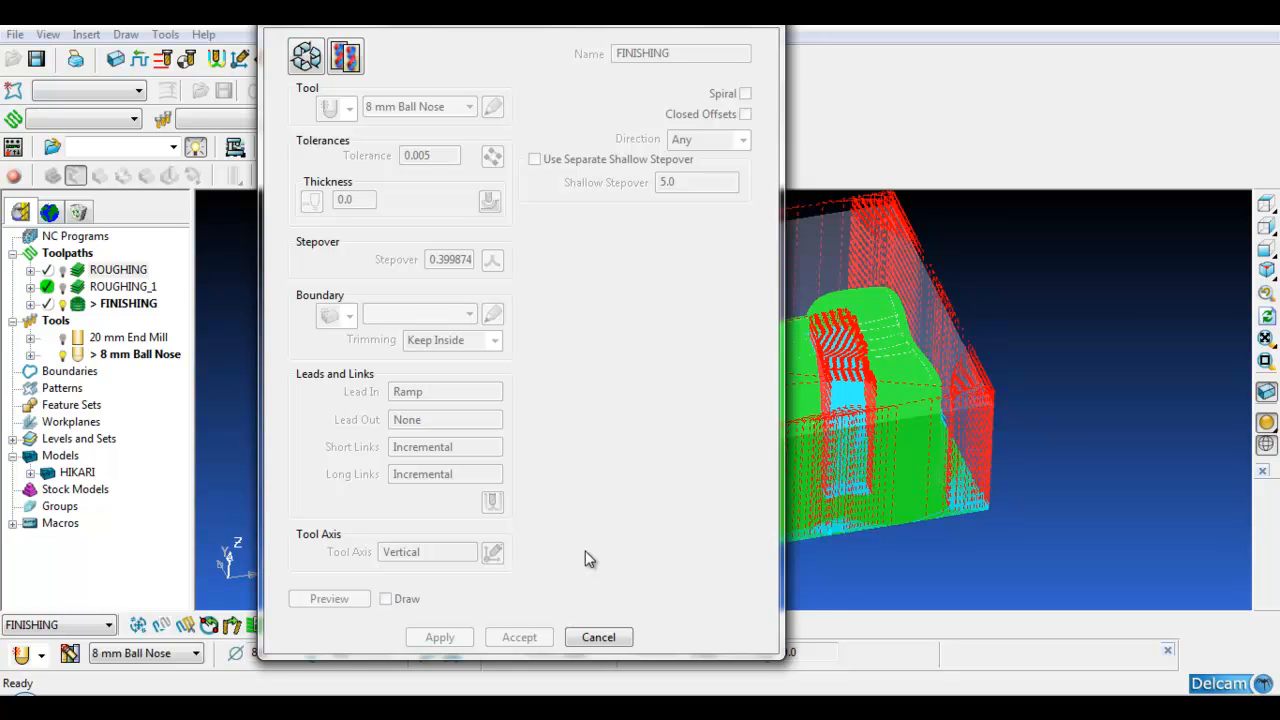
click(605, 638)
Step: Limit the FINISHING toolpath with a Z plane at -53, keeping the outer portion, and close the limit settings
middle_drag(768, 578, 950, 396)
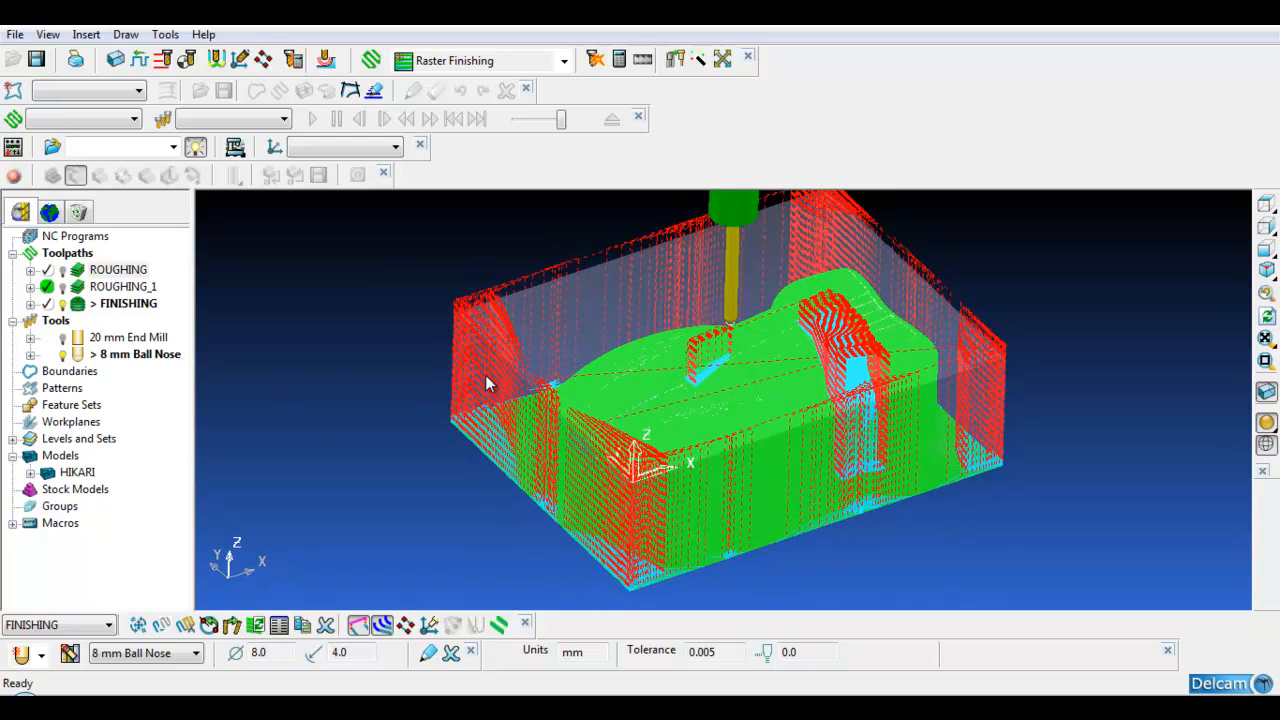
key(ctrl+2)
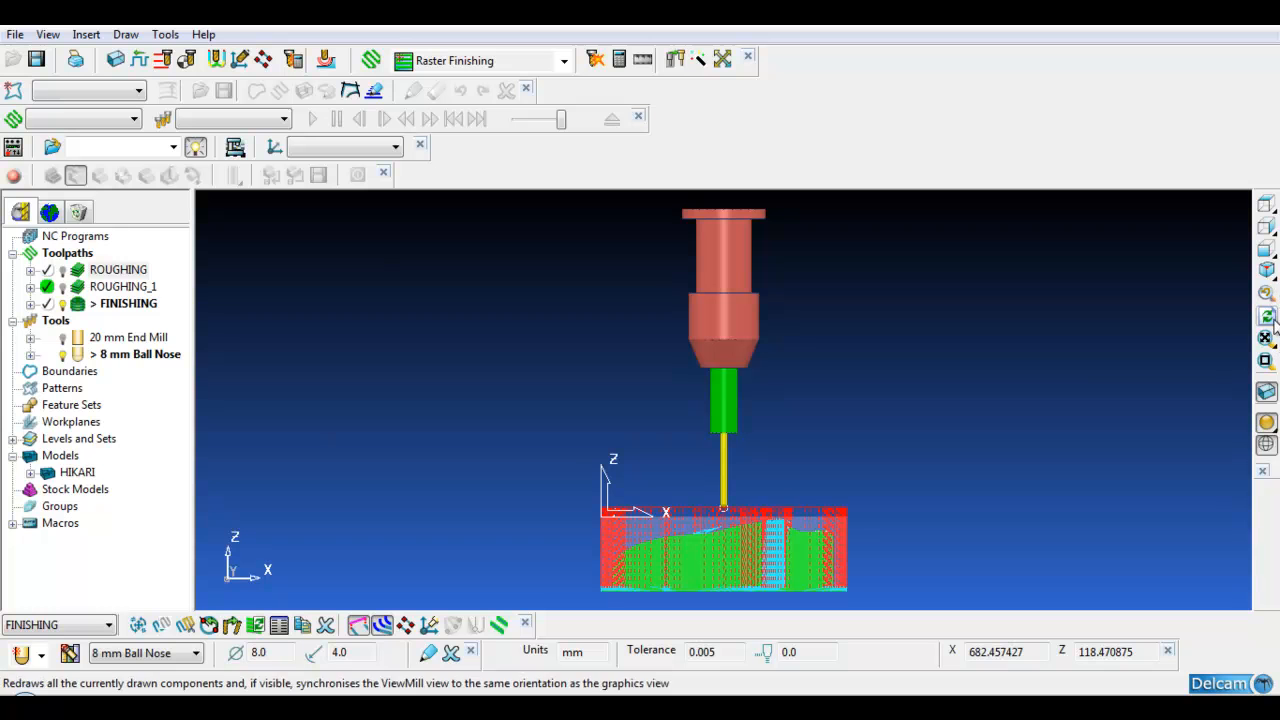
click(1267, 294)
drag(573, 491, 872, 613)
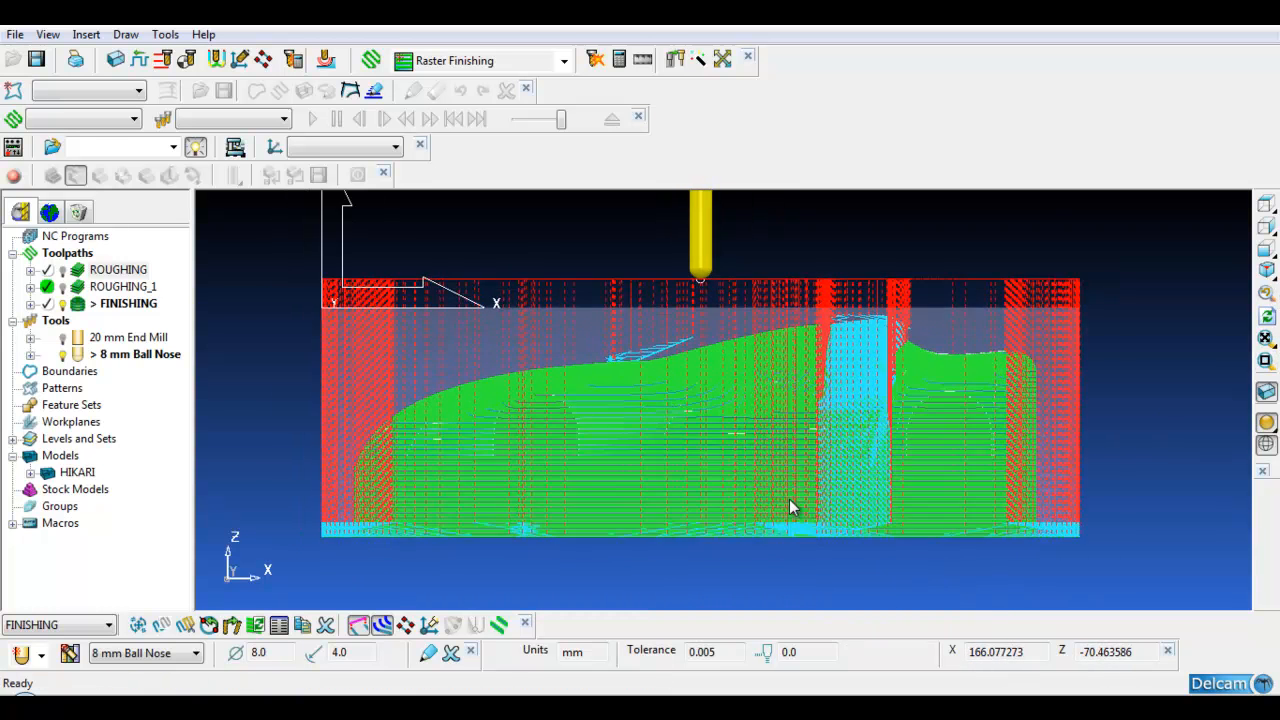
scroll(789, 508, up, 5)
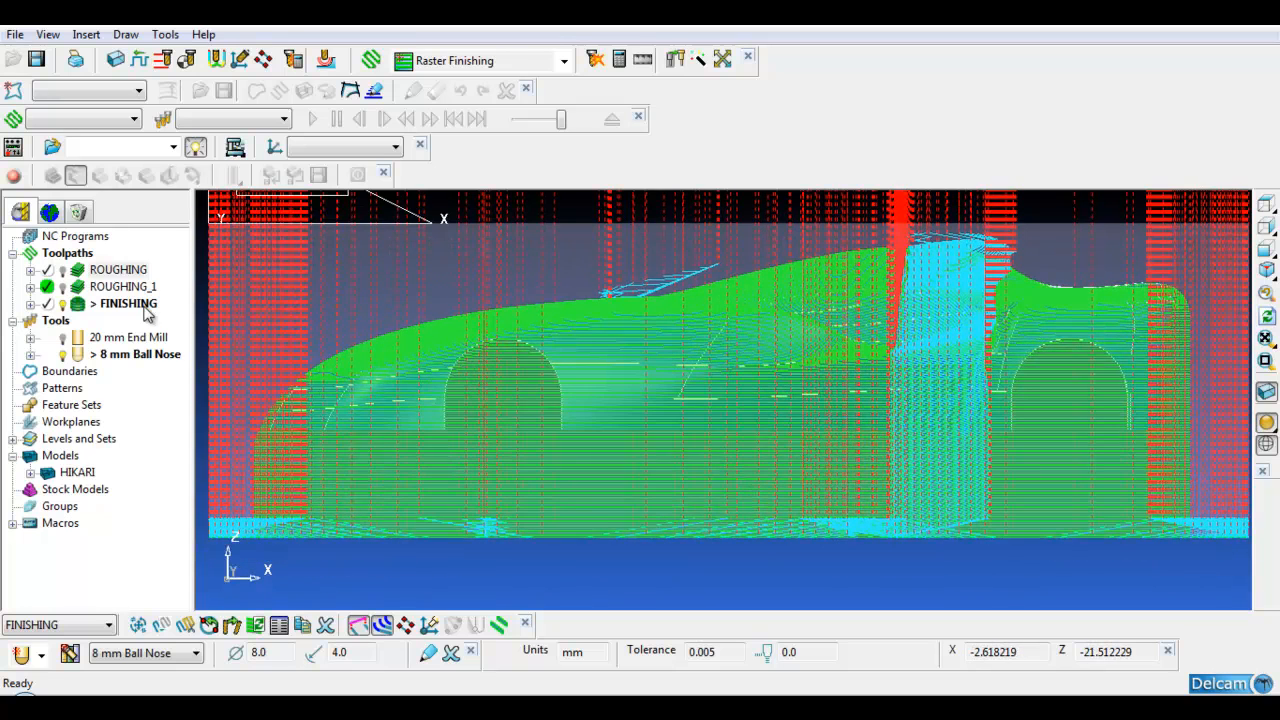
right_click(145, 310)
mouse_move(240, 640)
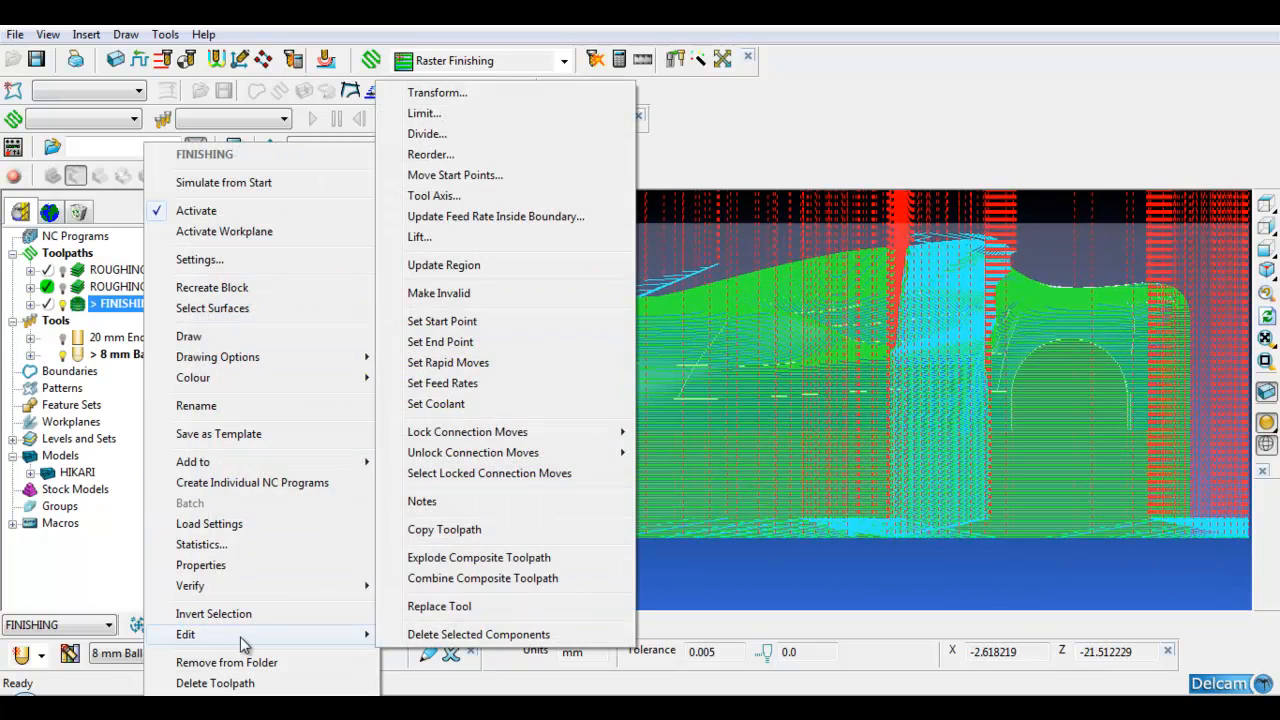
click(464, 113)
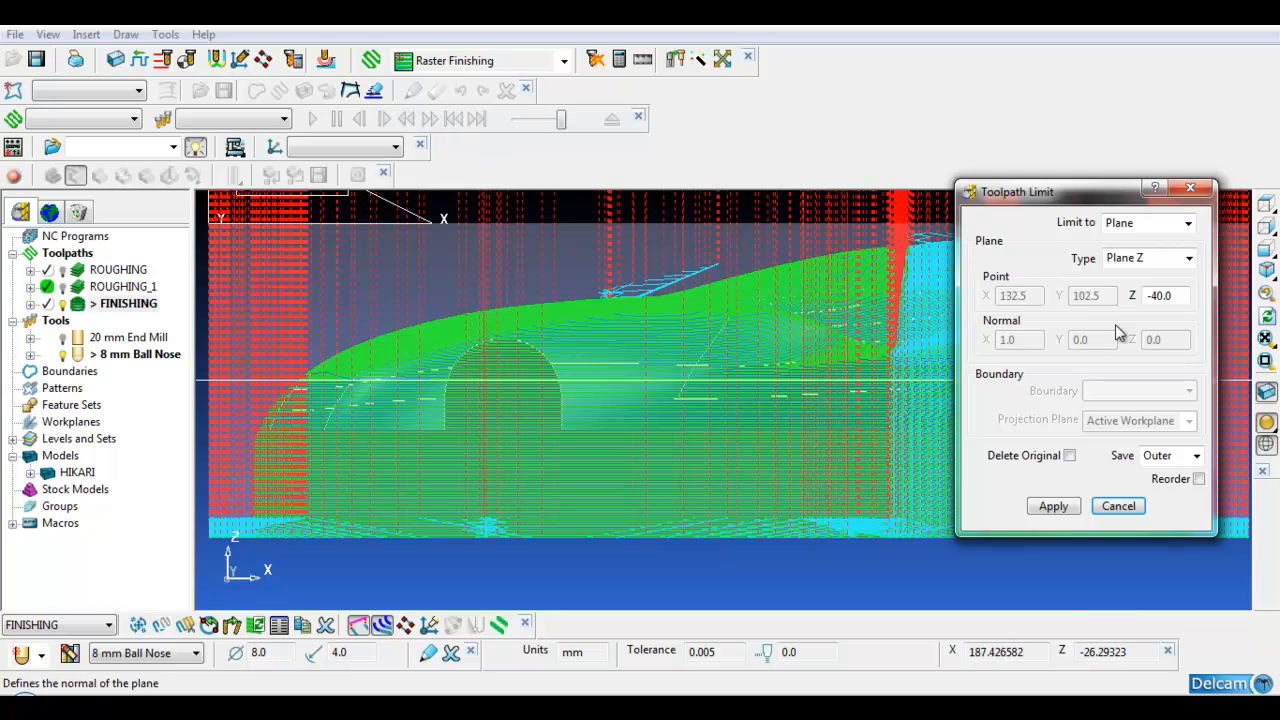
double_click(1160, 297)
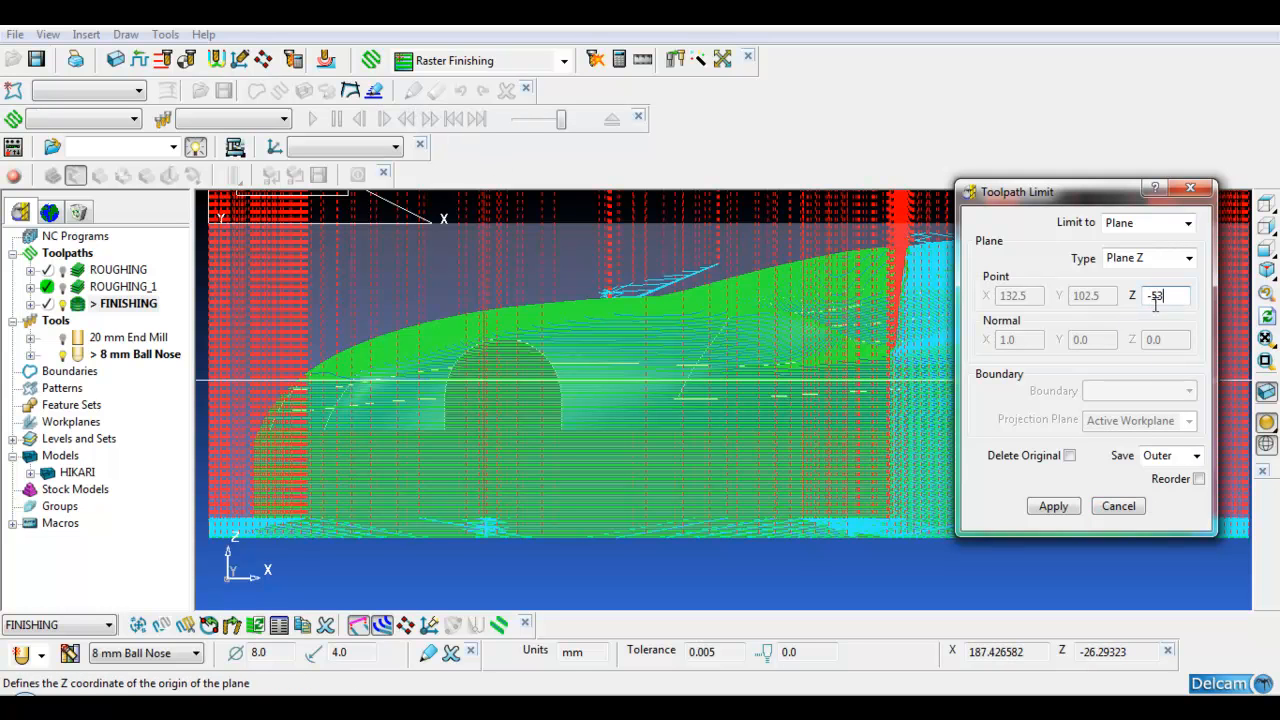
click(1058, 505)
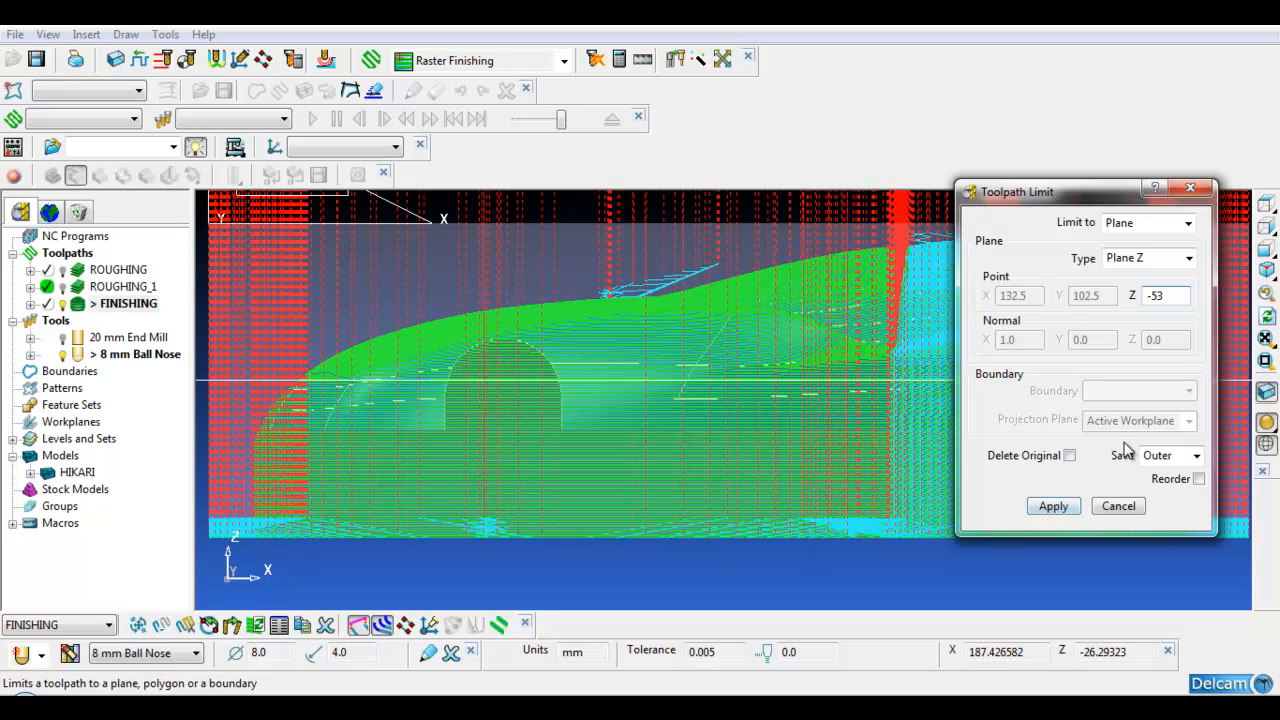
click(1066, 508)
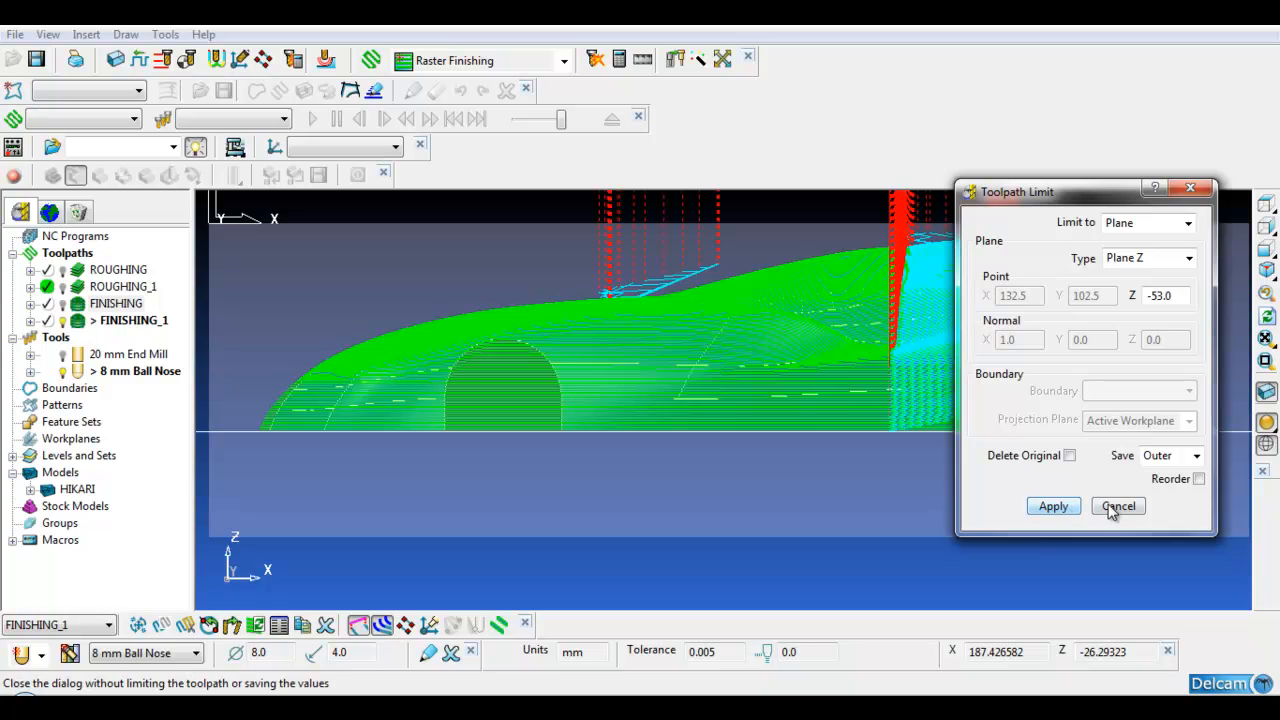
click(1118, 506)
Step: Save the project and inspect the limited finishing toolpath on the car in 3D
click(38, 61)
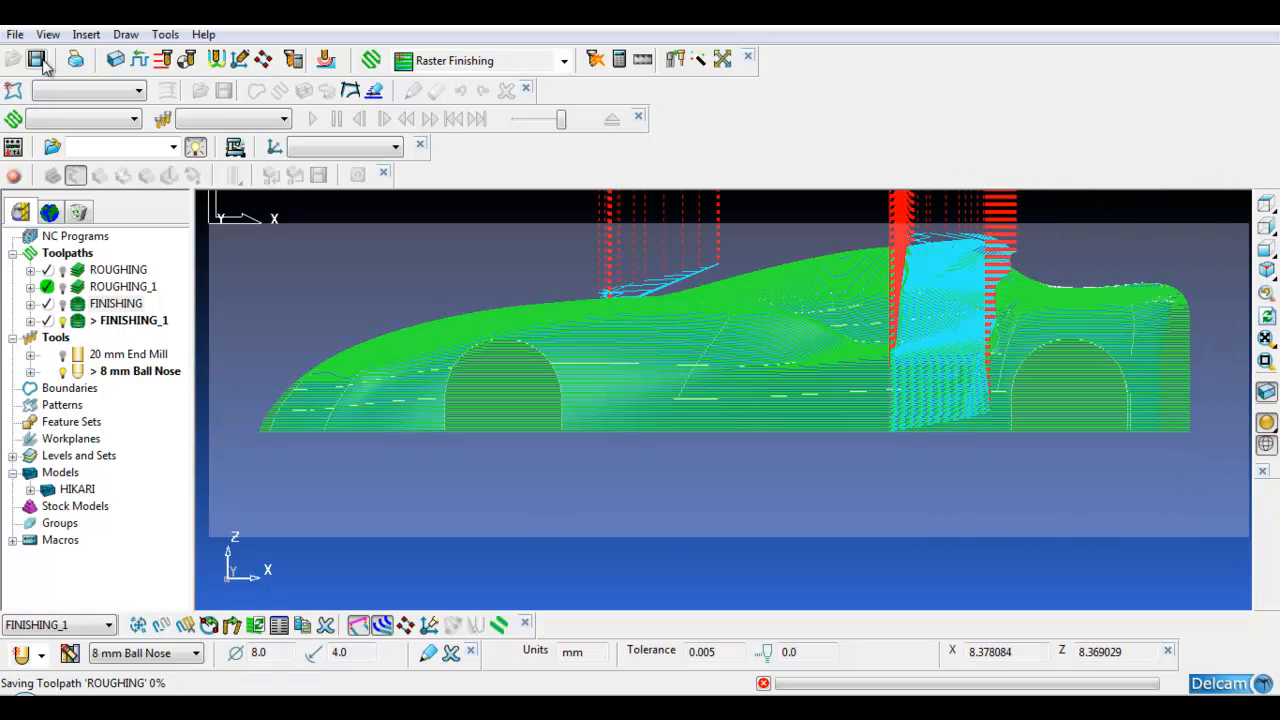
scroll(463, 264, down, 2)
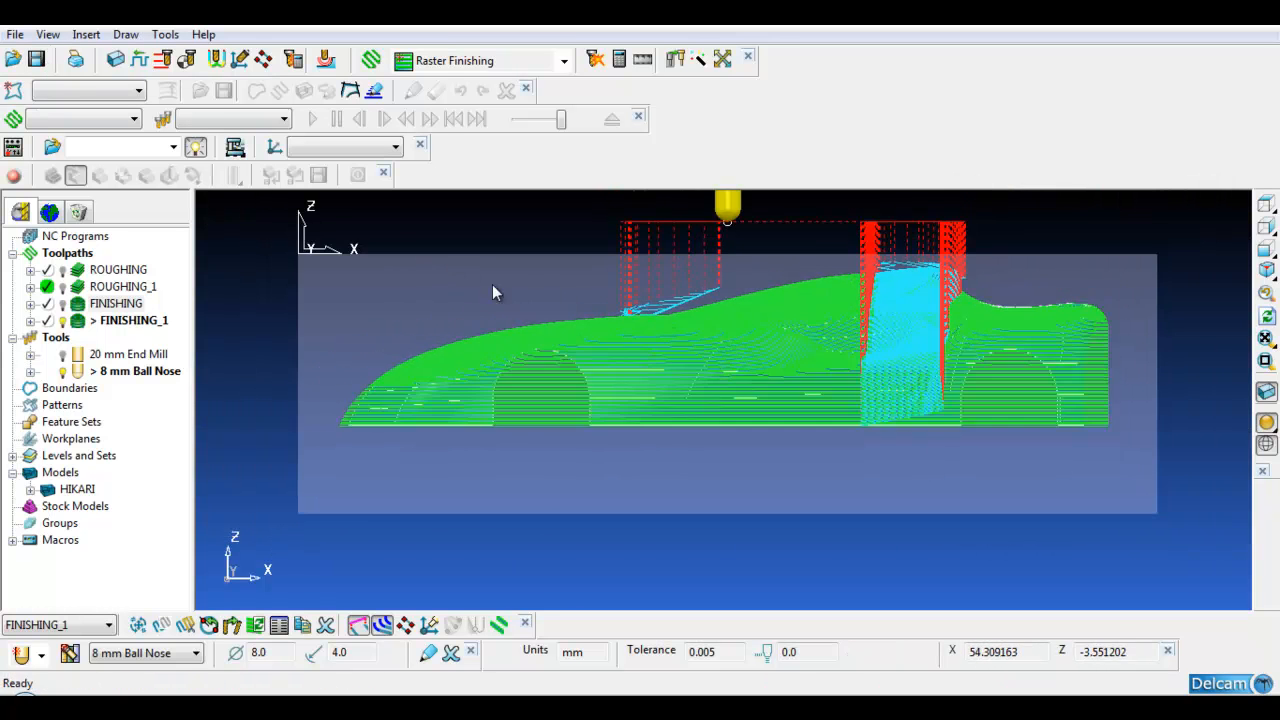
middle_drag(677, 403, 655, 438)
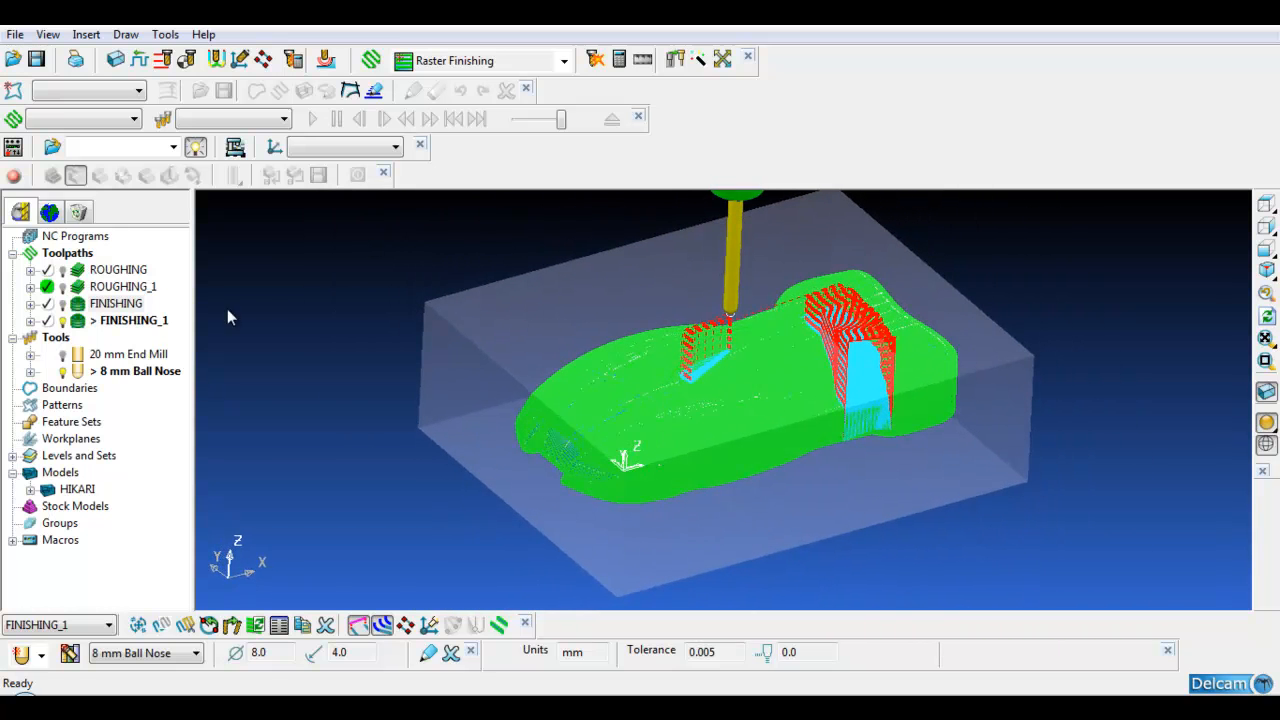
Step: Verify the FINISHING_1 toolpath for collisions against the models and close the verification settings
click(595, 60)
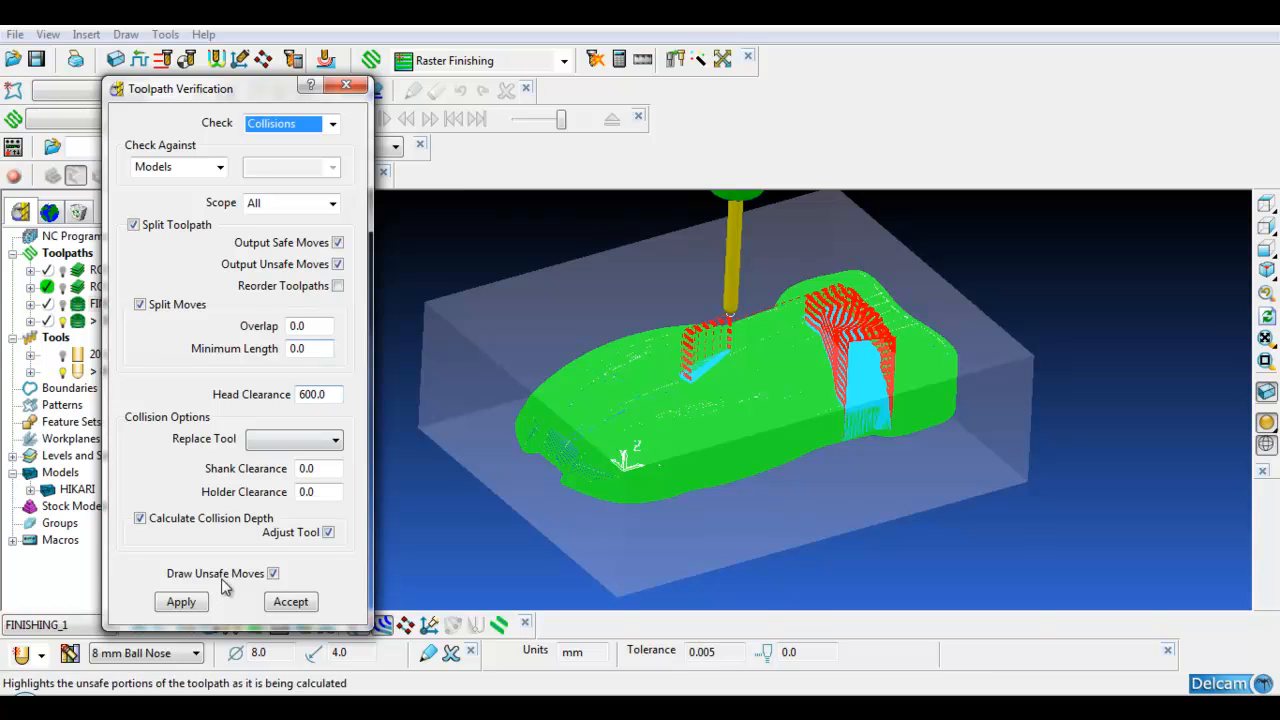
click(196, 602)
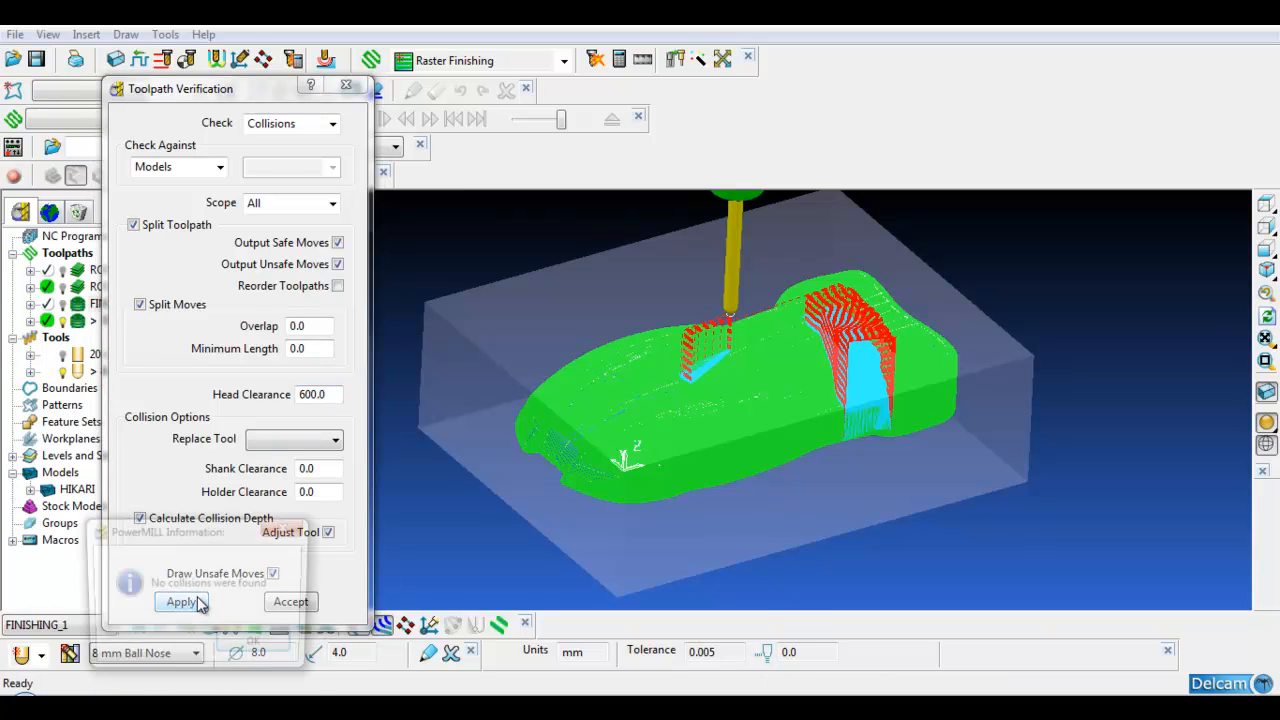
click(254, 646)
click(290, 601)
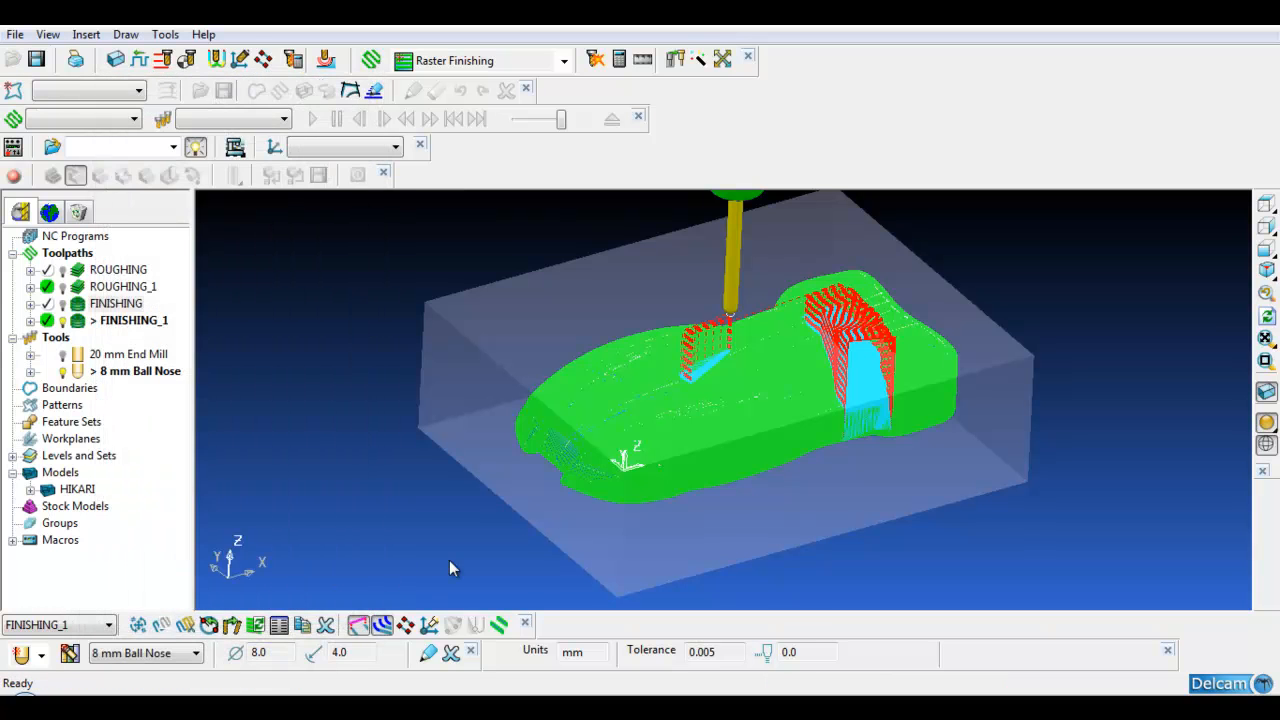
Step: Save the project and activate the ROUGHING_1 toolpath
middle_drag(441, 530, 376, 468)
click(36, 59)
middle_drag(362, 257, 285, 317)
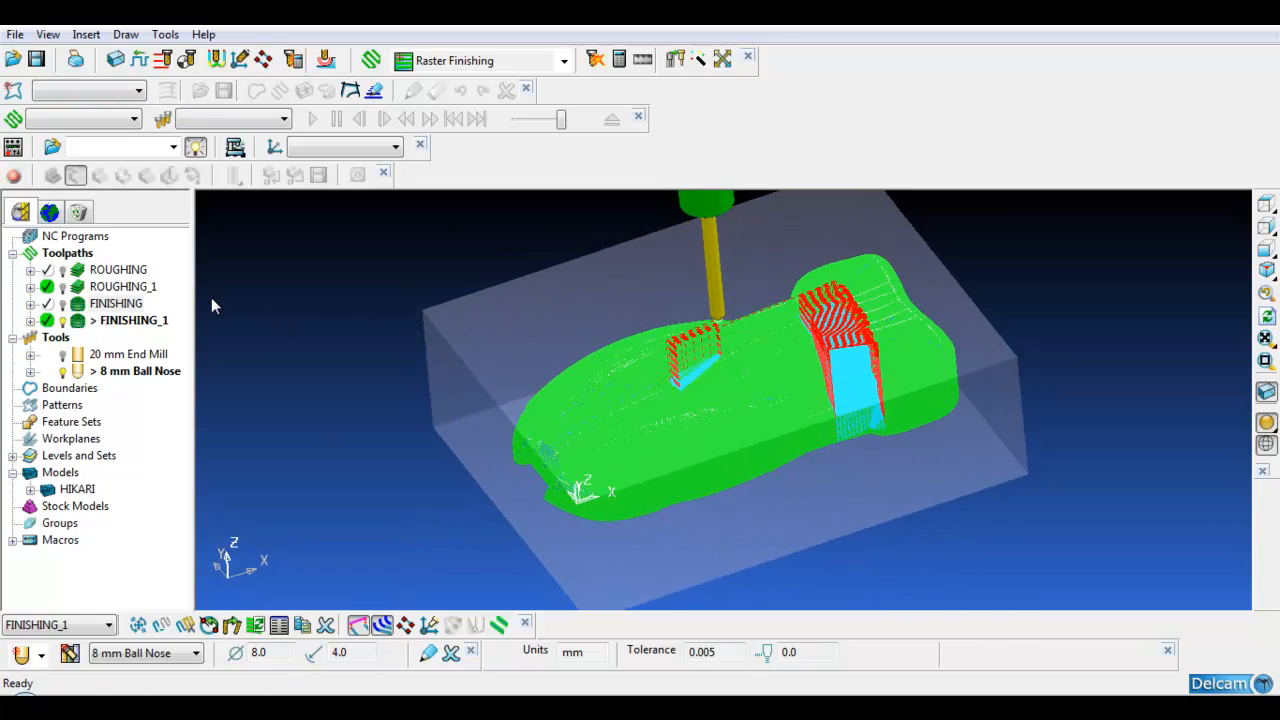
right_click(148, 290)
click(212, 210)
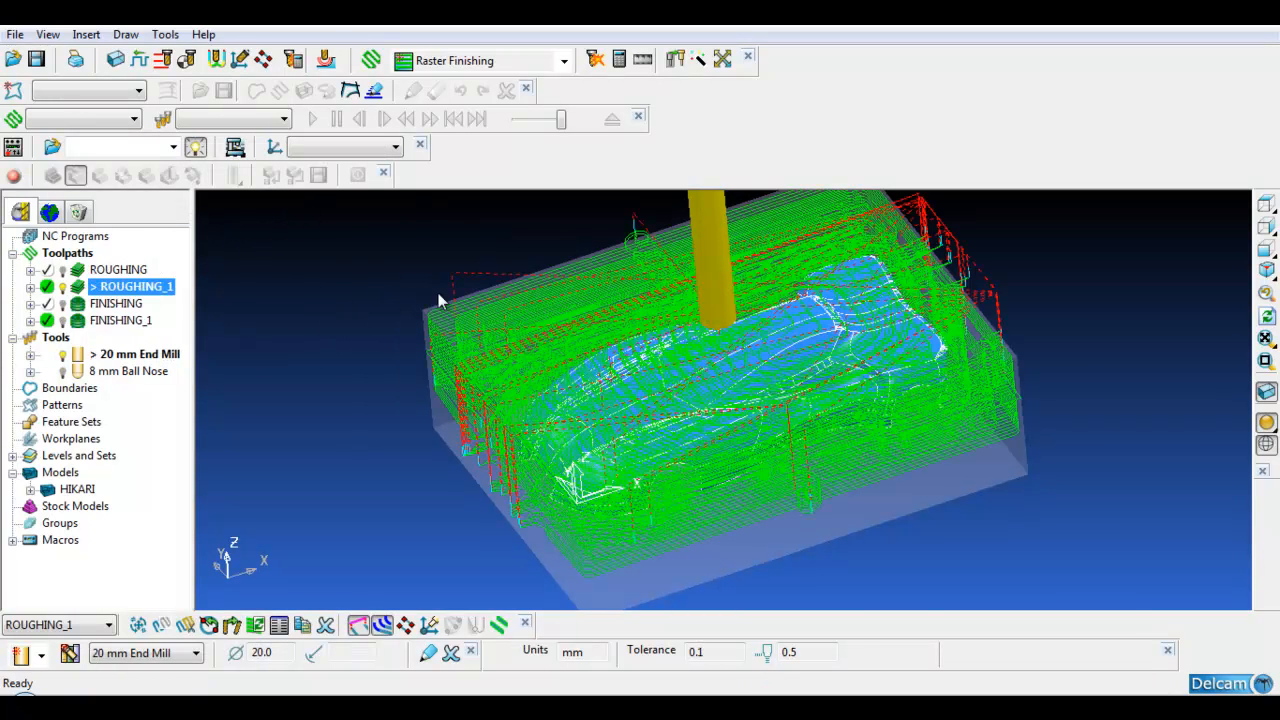
middle_drag(518, 327, 614, 284)
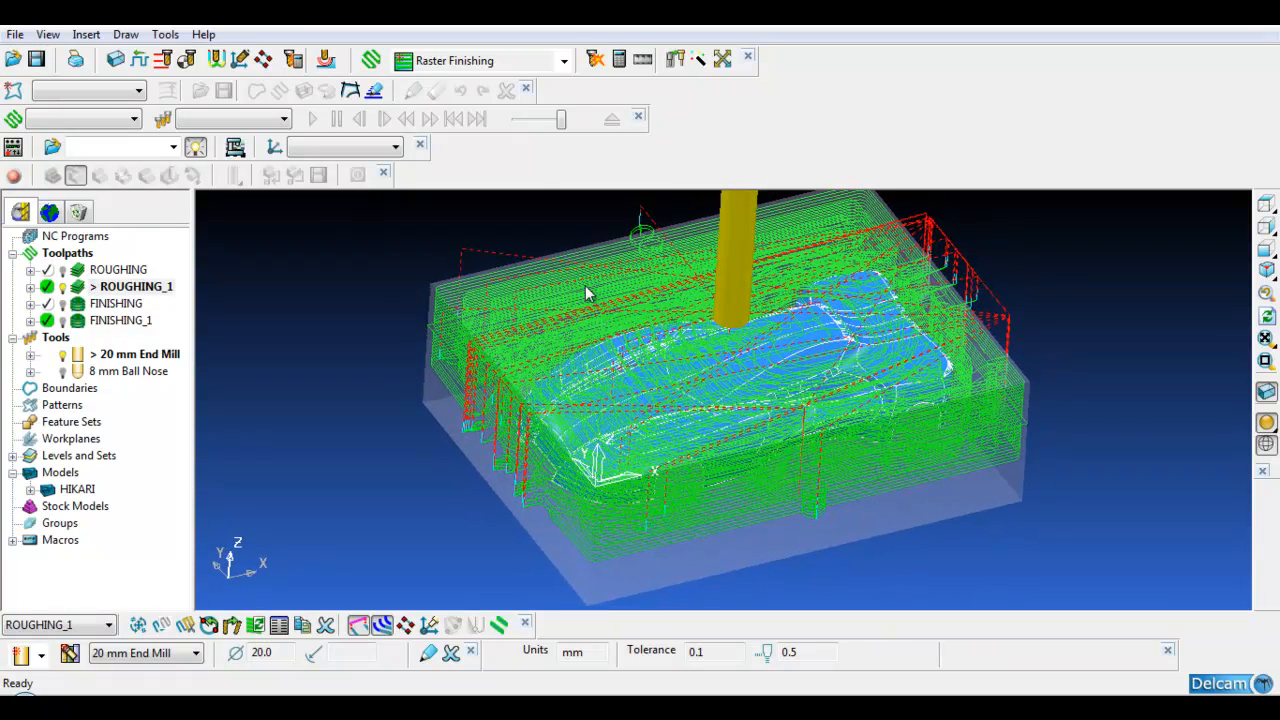
Step: Load ROUGHING_1 for simulation from its start and deactivate the 20 mm End Mill
right_click(152, 290)
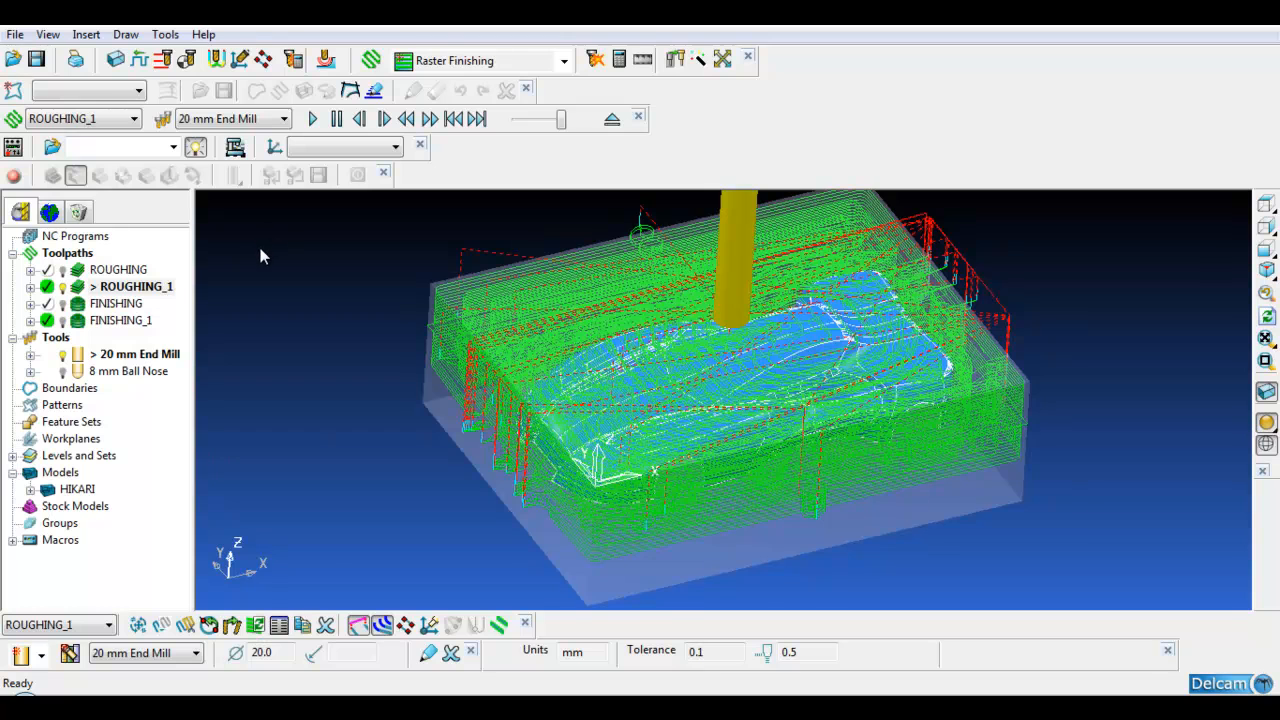
right_click(110, 354)
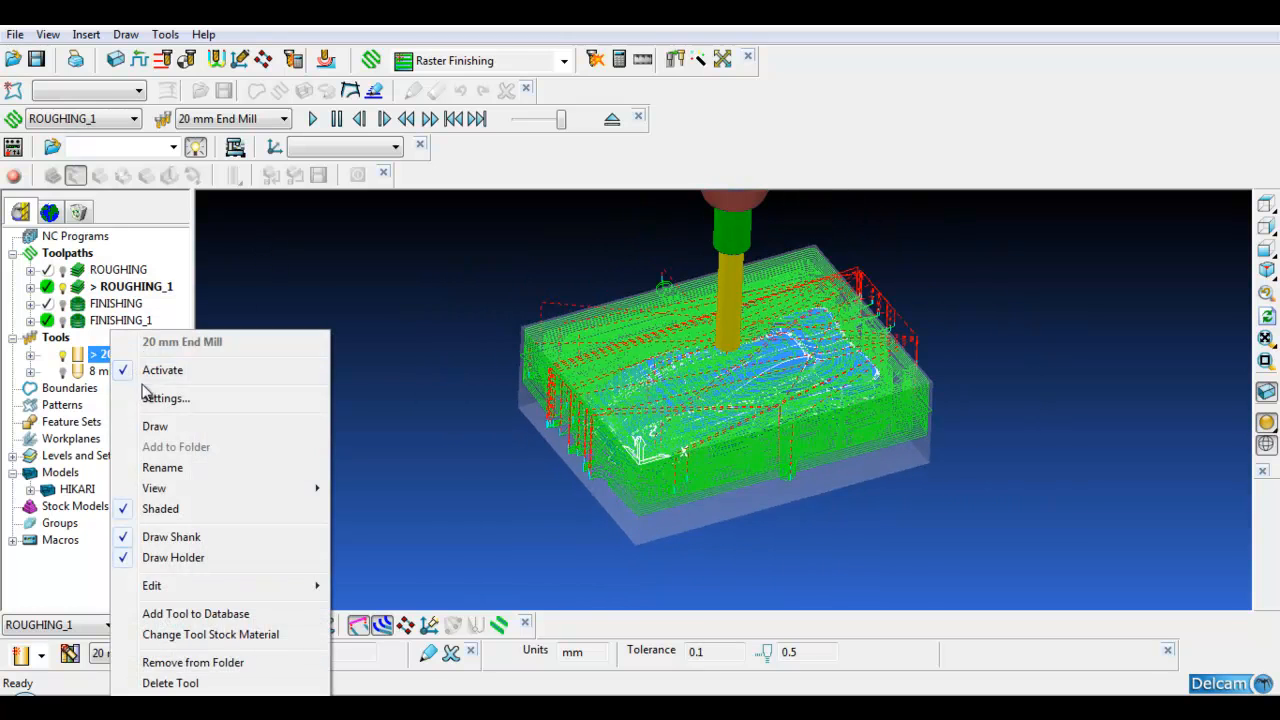
click(160, 370)
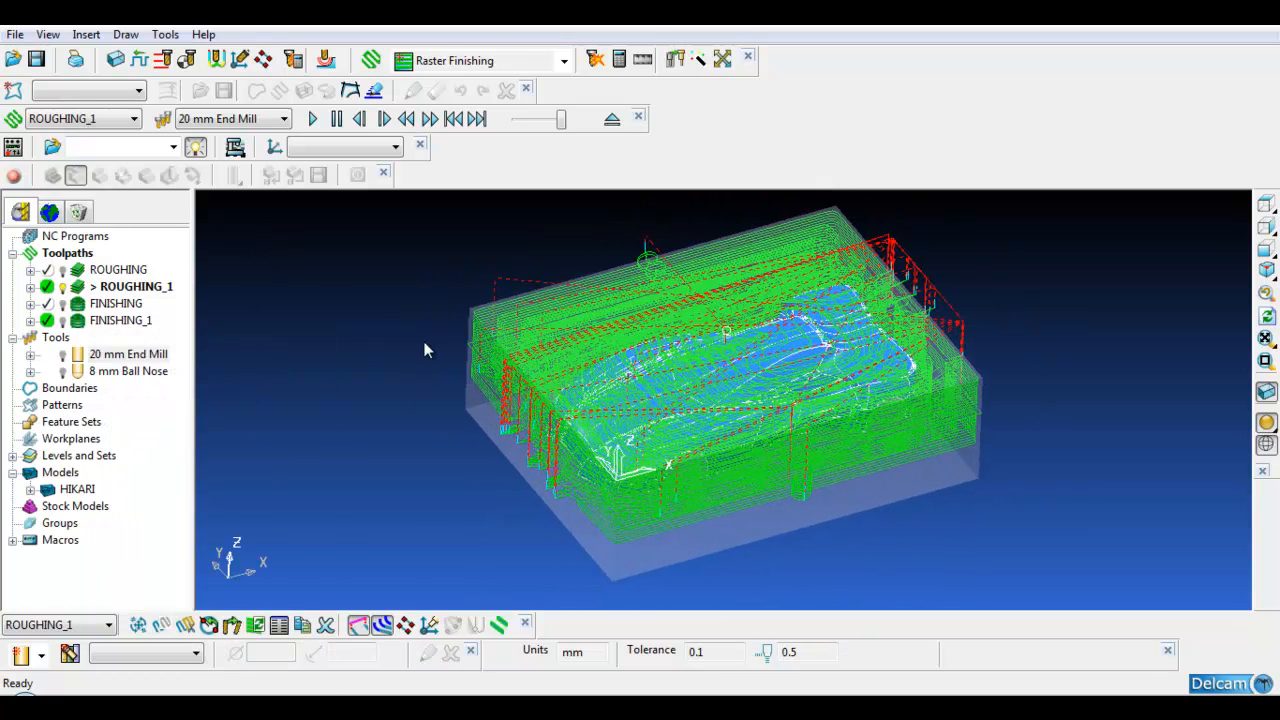
middle_drag(677, 436, 960, 334)
Step: Run the ROUGHING_1 material-removal simulation in ViewMill with the high resolution rendered image
click(13, 175)
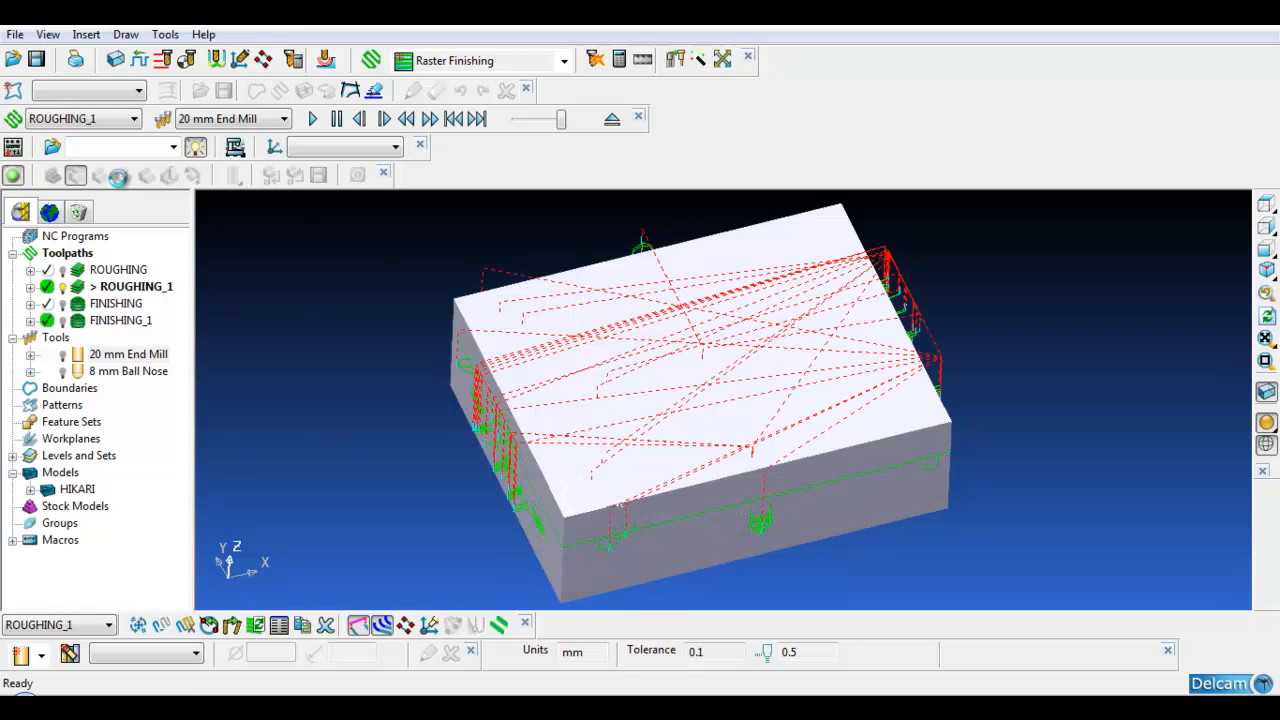
click(122, 176)
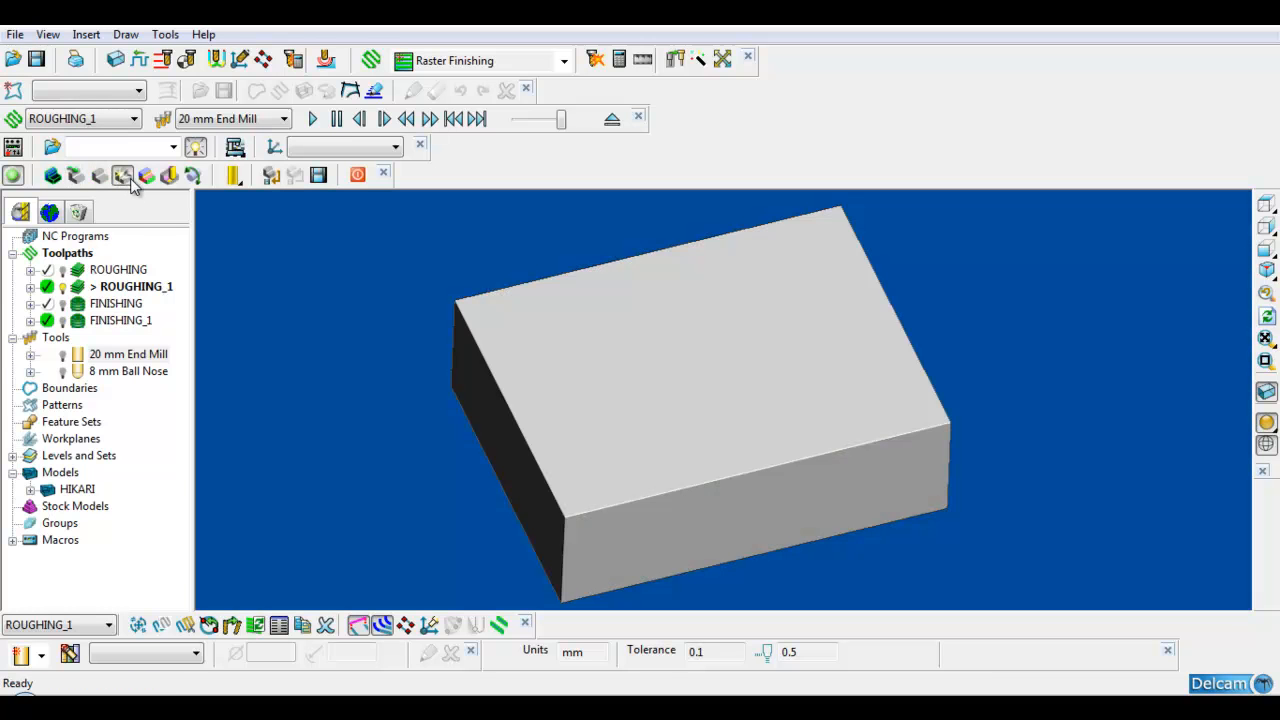
click(312, 118)
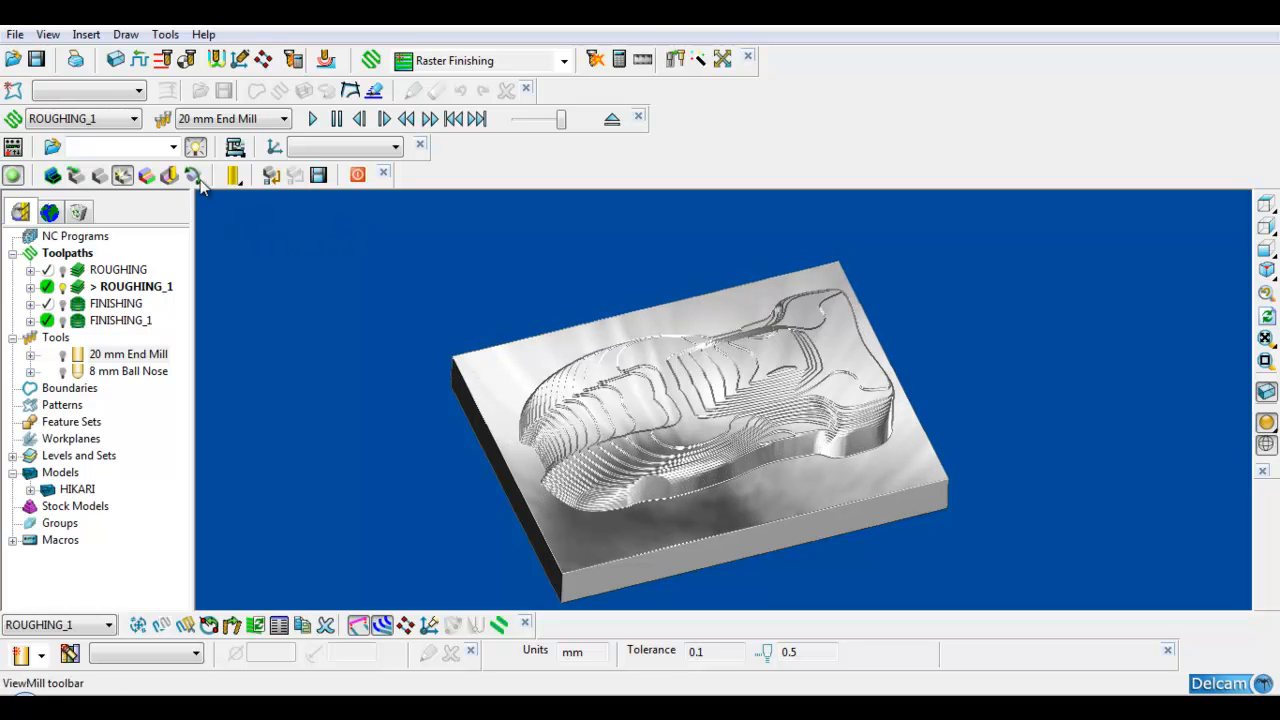
Step: Simulate the FINISHING_1 toolpath on the roughed block and halt the ViewMill simulation
click(134, 118)
click(118, 177)
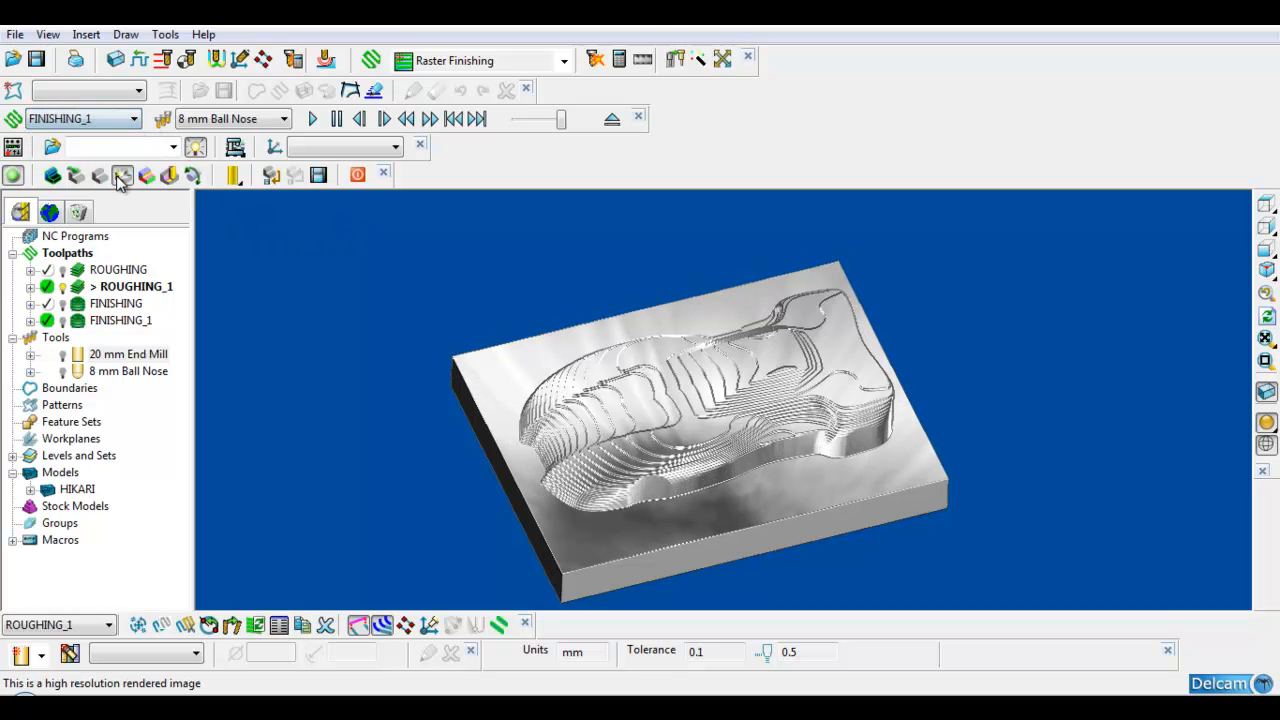
click(313, 119)
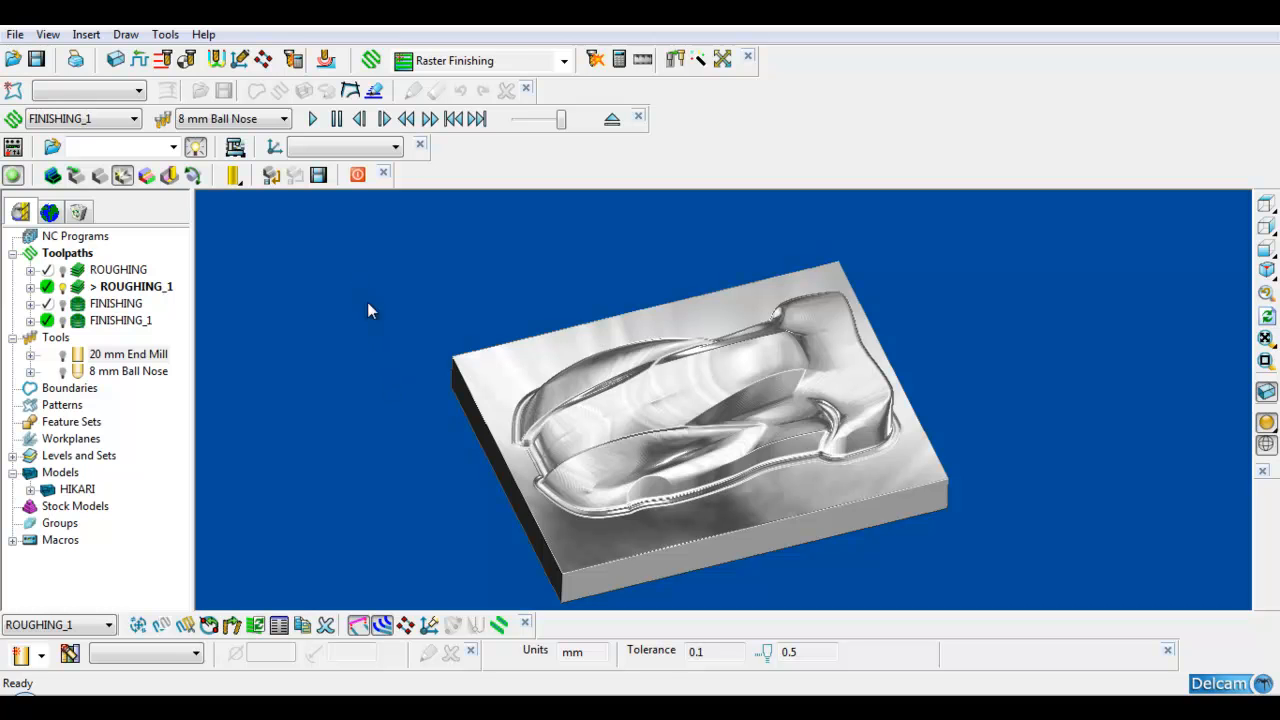
click(357, 175)
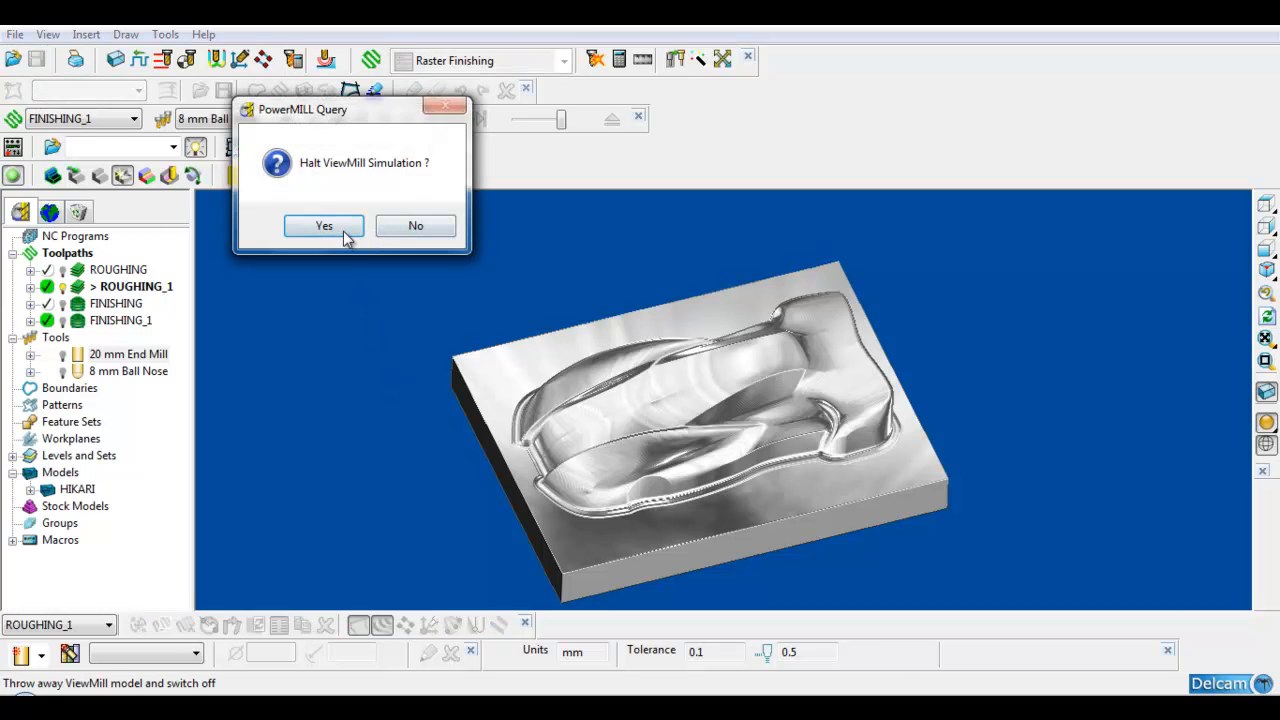
click(342, 229)
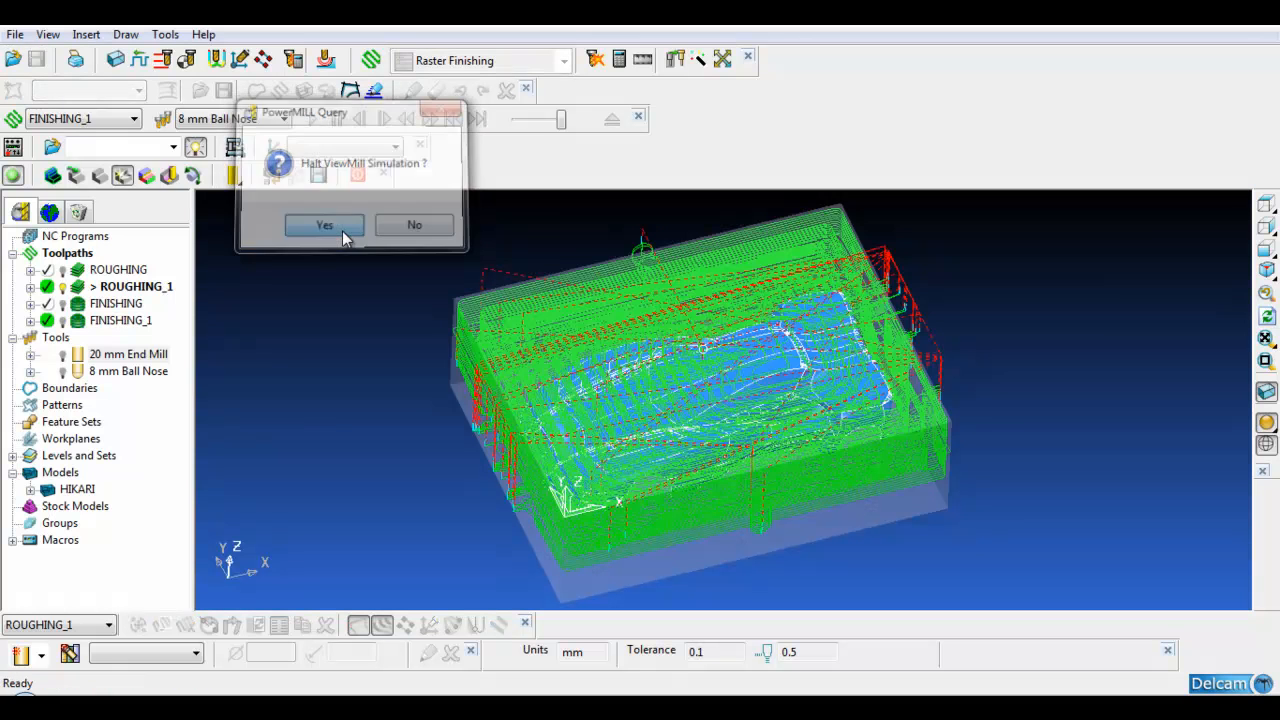
Step: Create an NC program named HIKARI Z5 and apply its settings
click(98, 238)
right_click(100, 241)
click(148, 286)
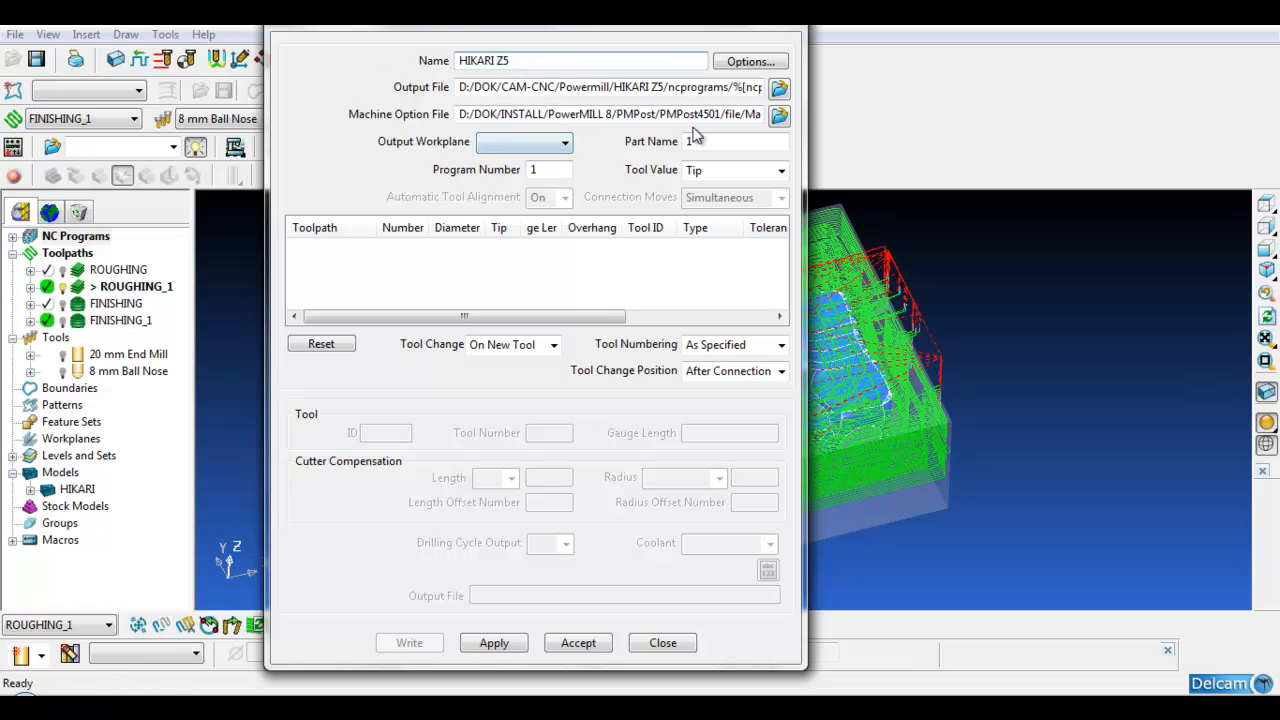
click(494, 643)
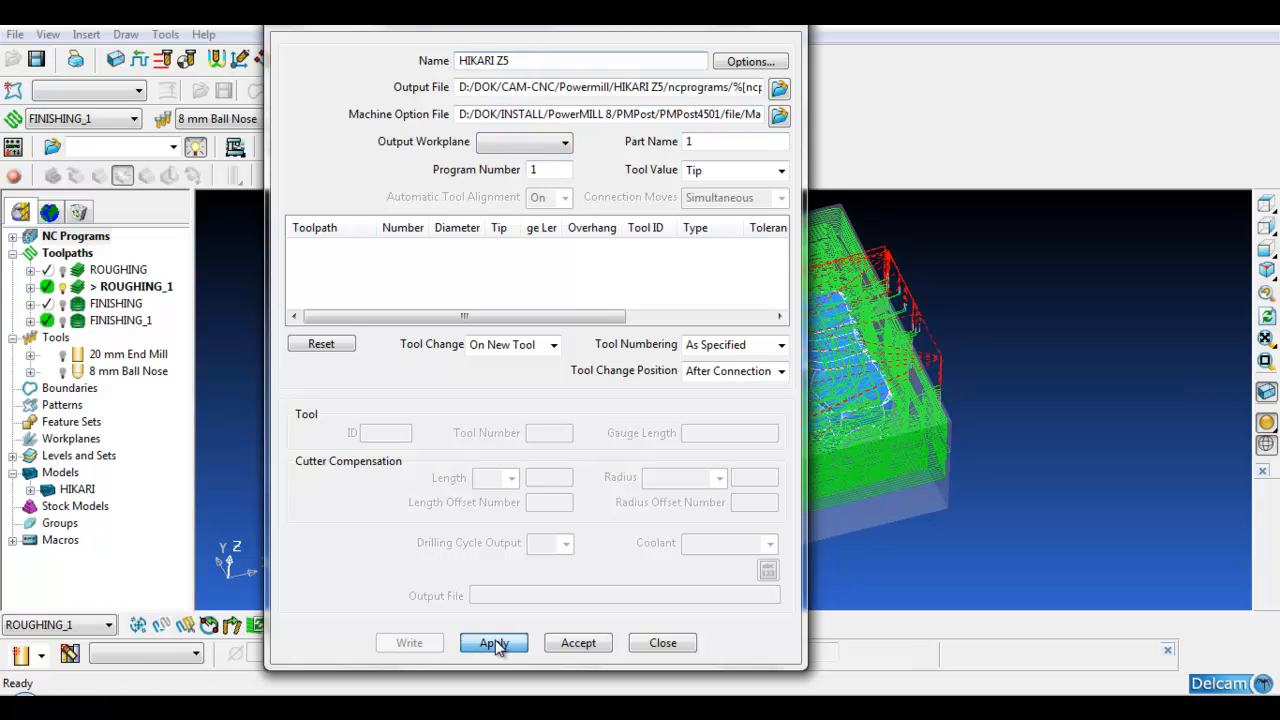
Step: Set the machine option file to fanuc11m.opt from PowerMILL 8's Postprozessor PMPOST Opt-Dateien folder
click(784, 116)
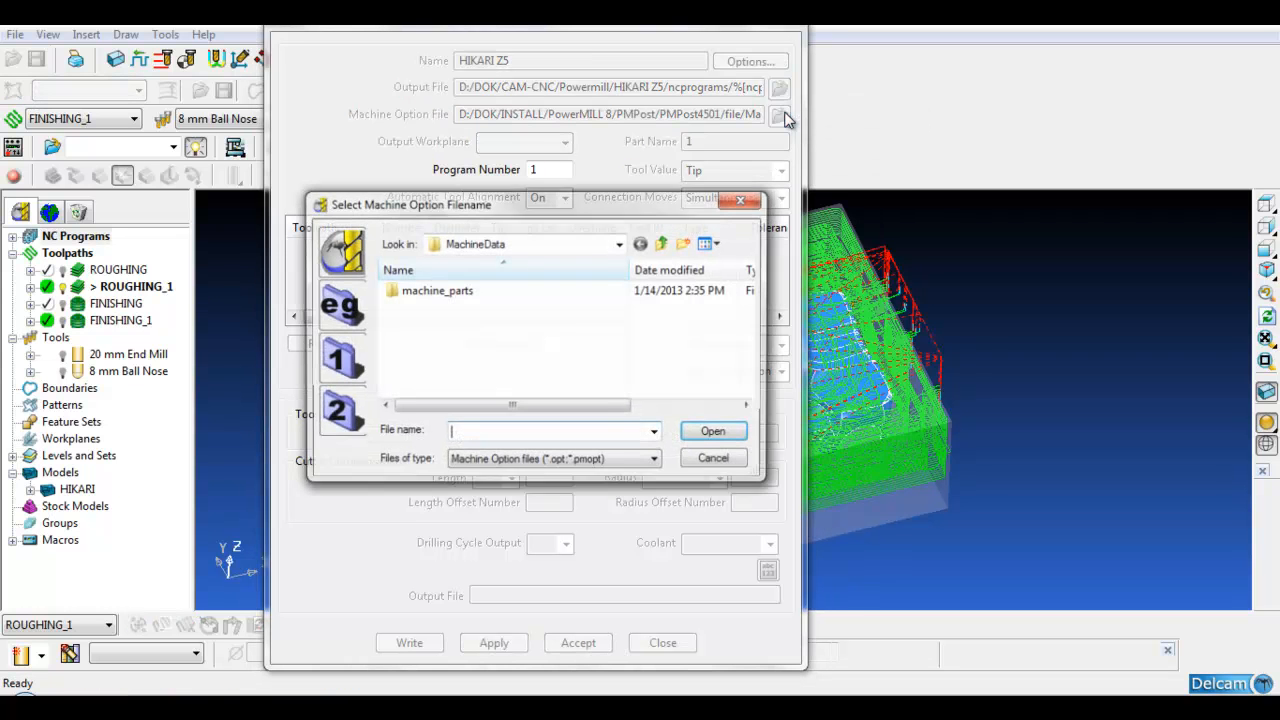
click(345, 308)
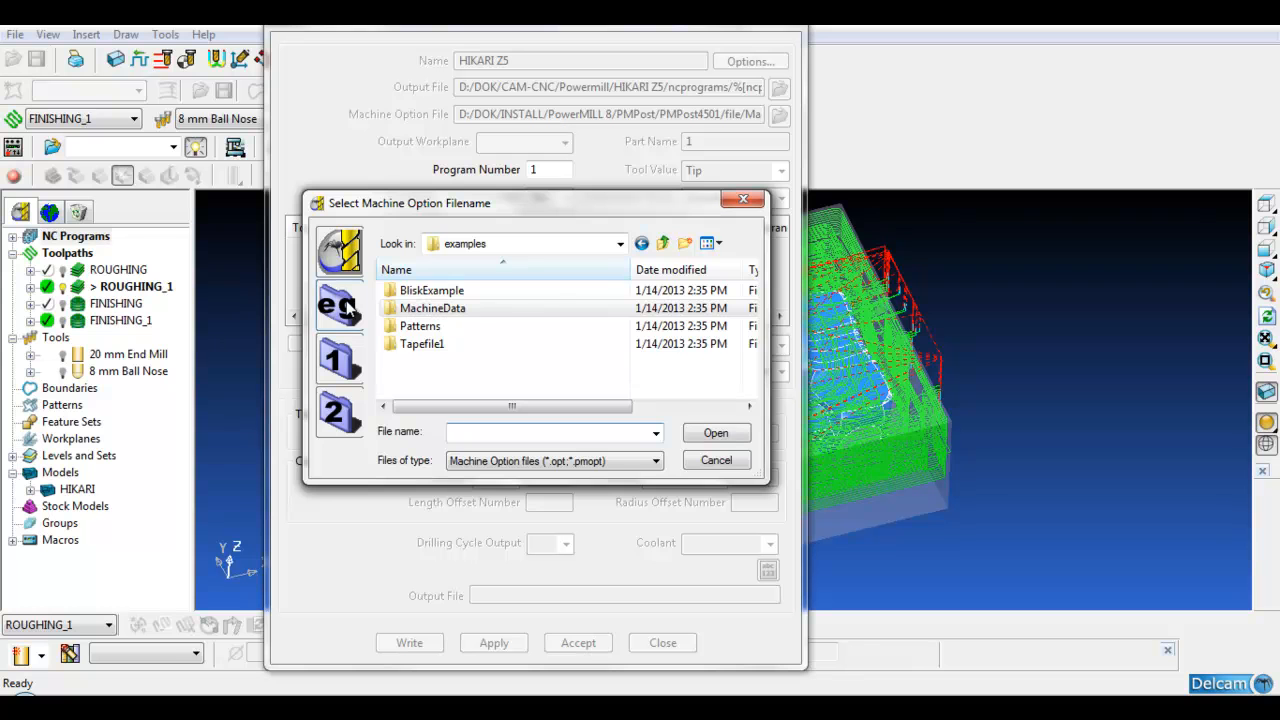
click(664, 243)
click(664, 243)
click(664, 243)
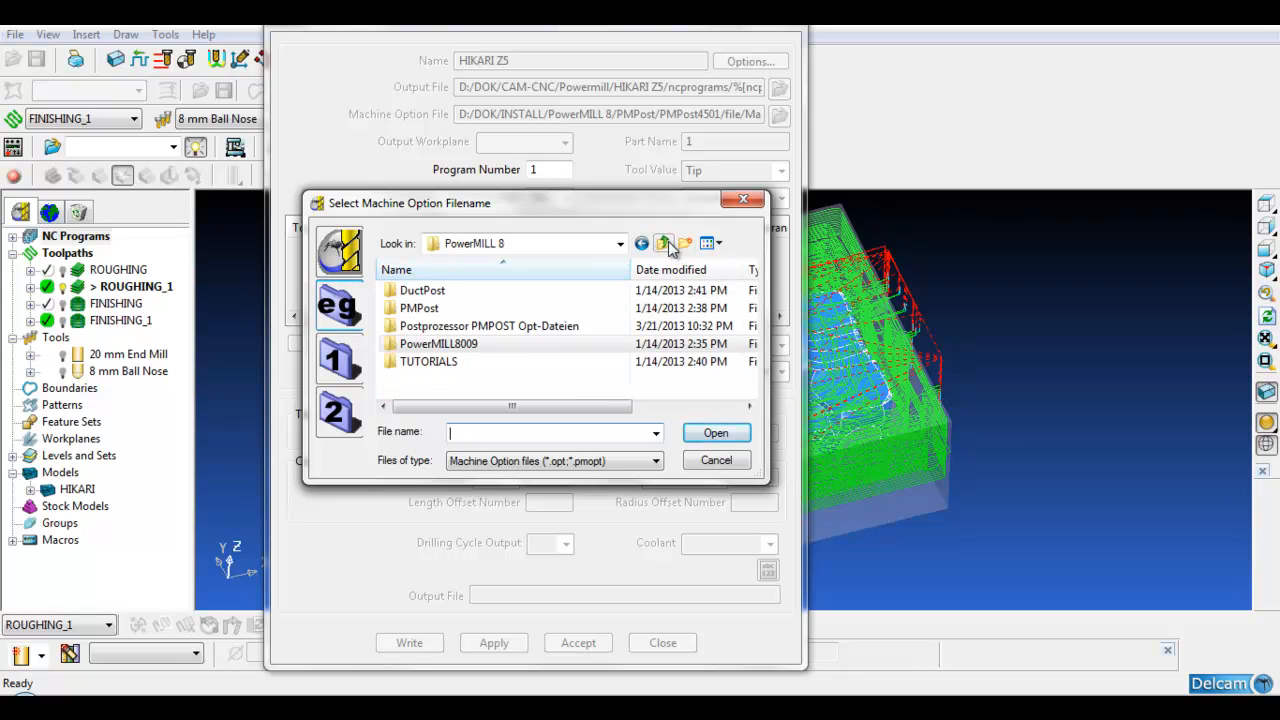
double_click(530, 326)
click(470, 309)
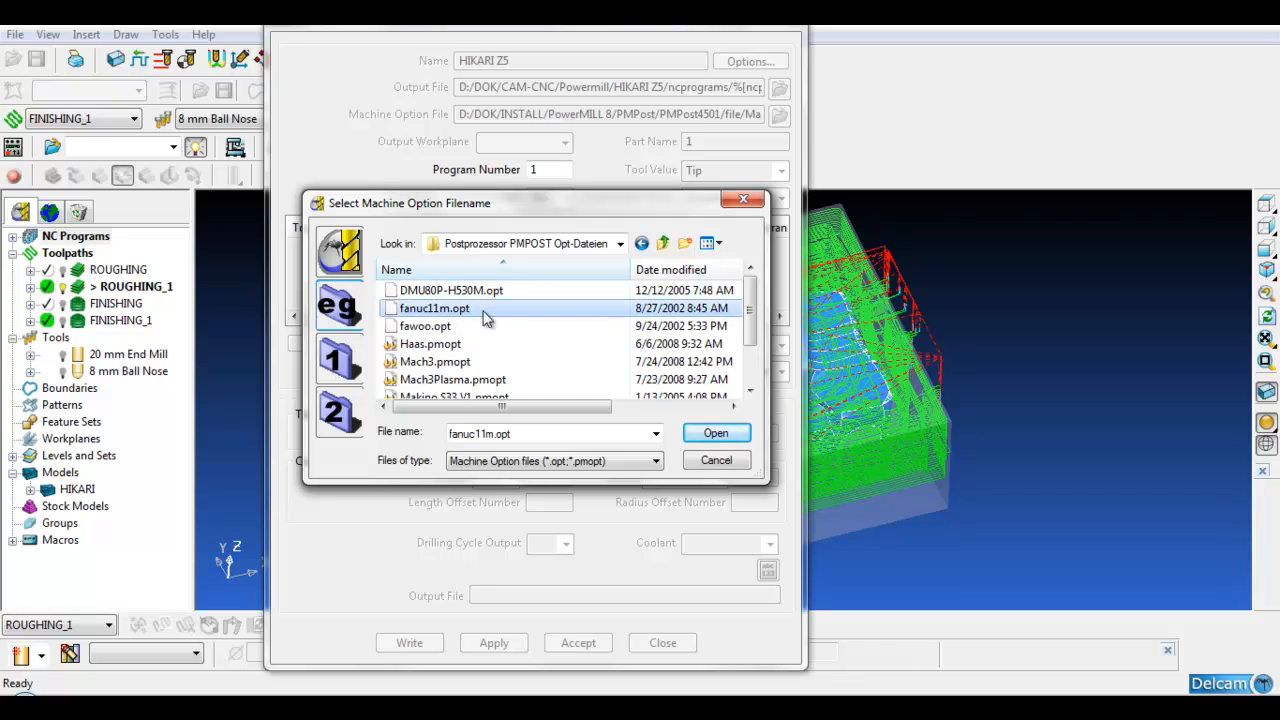
click(714, 433)
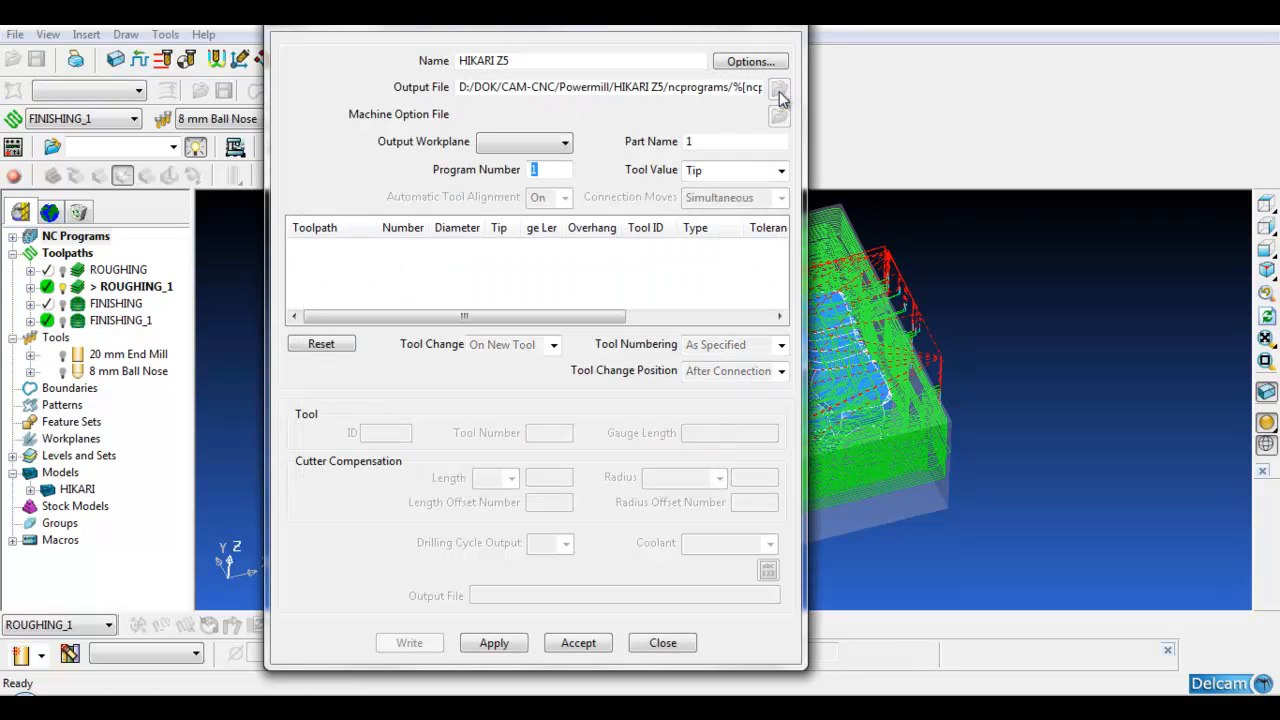
Step: Set the NC output file to HIKARI Z5.tap in the CAM-CNC G-Code folder and accept the program settings
click(779, 89)
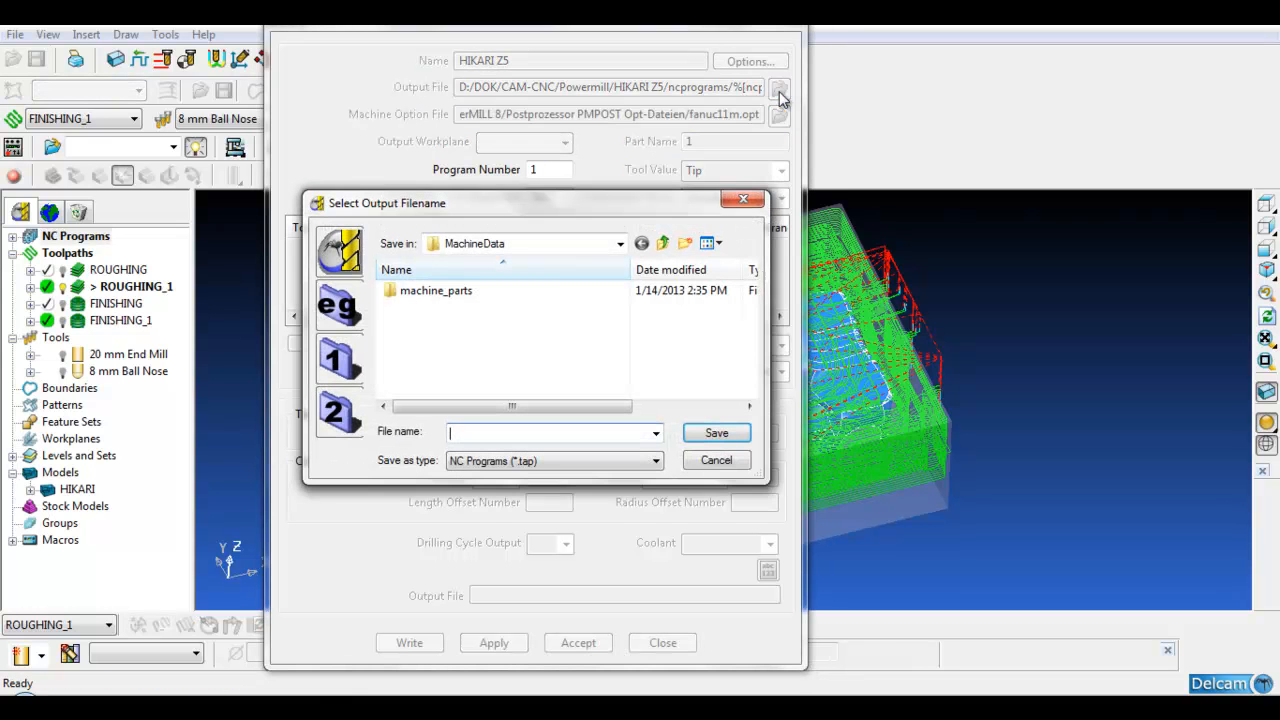
click(345, 255)
click(664, 244)
click(666, 245)
click(666, 245)
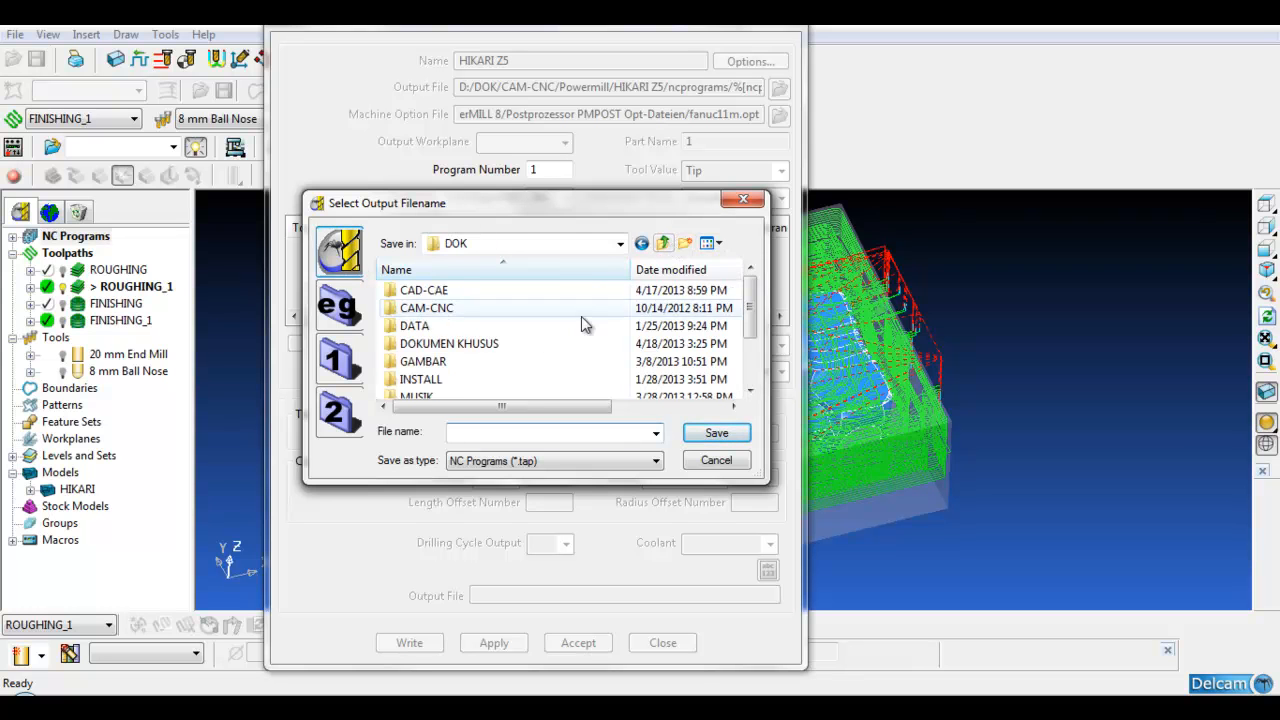
double_click(468, 310)
double_click(426, 327)
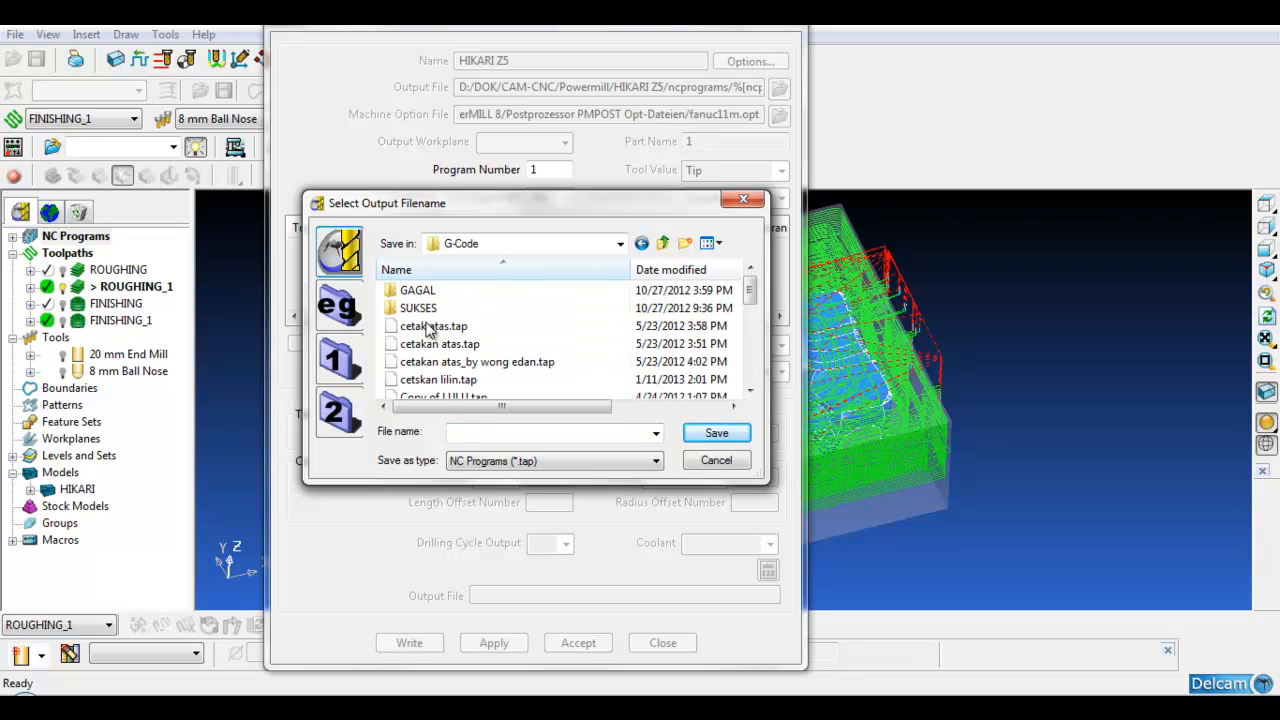
text(H)
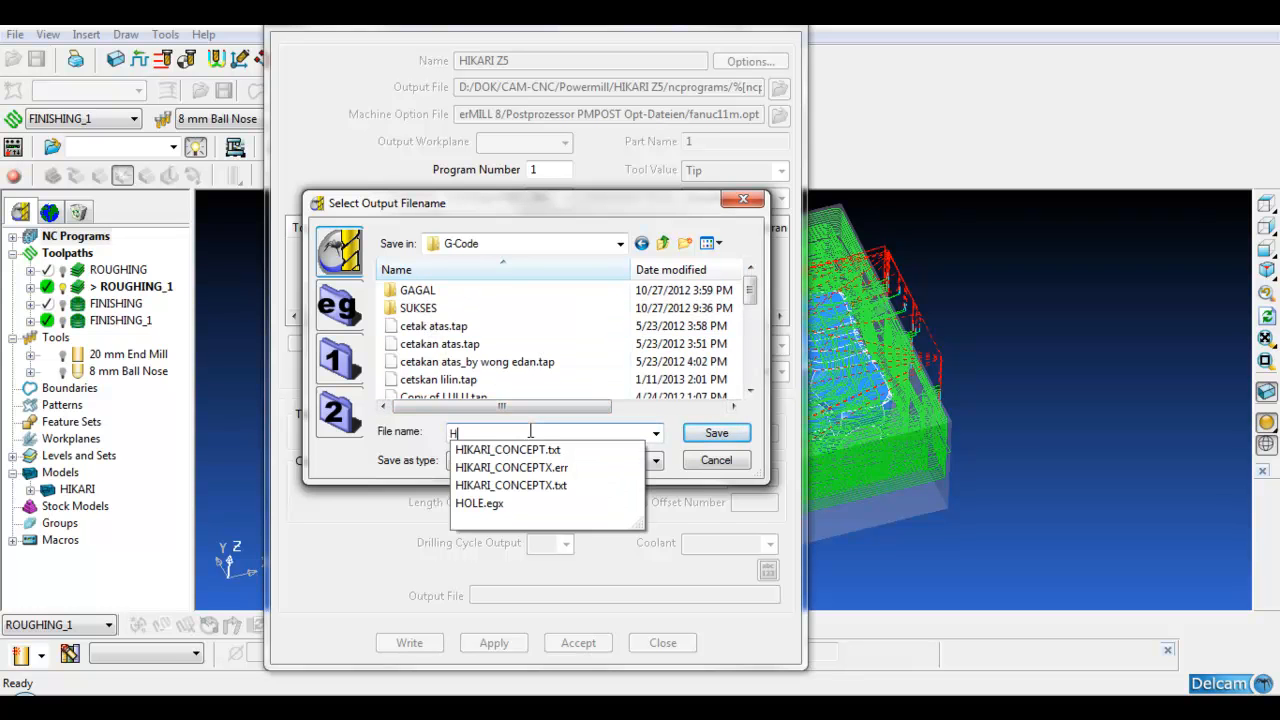
text(IKARI)
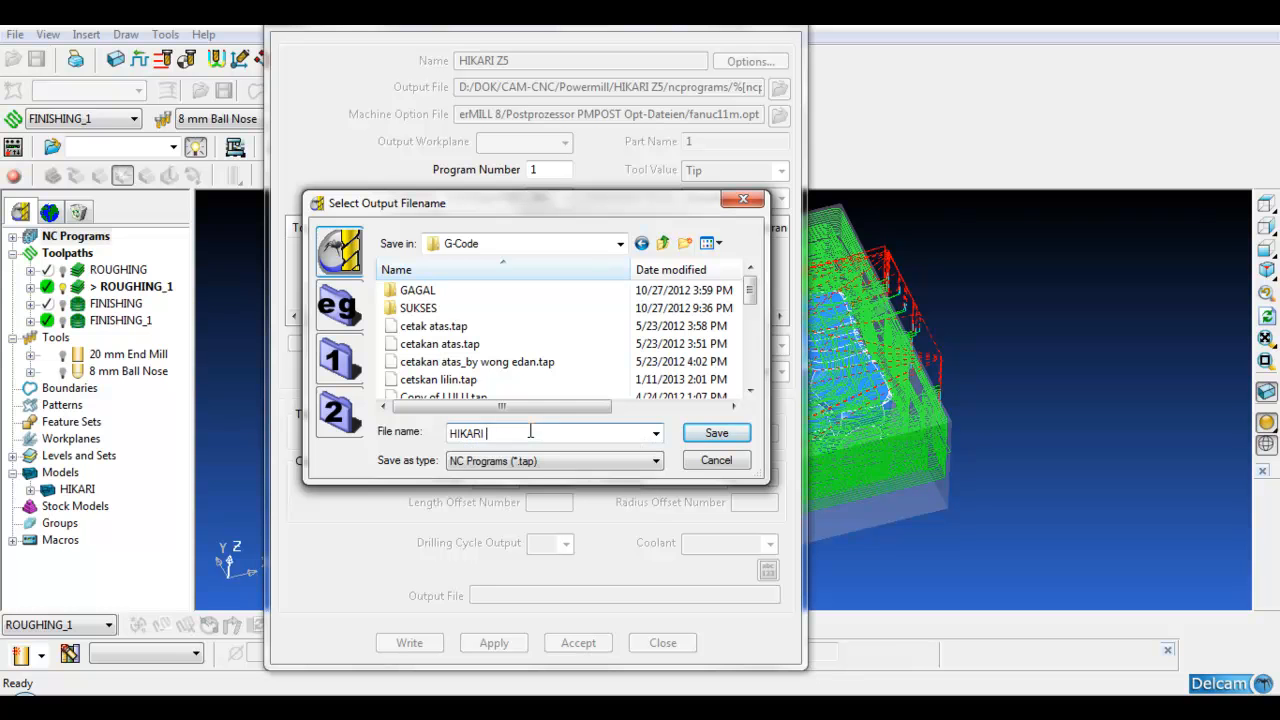
click(716, 433)
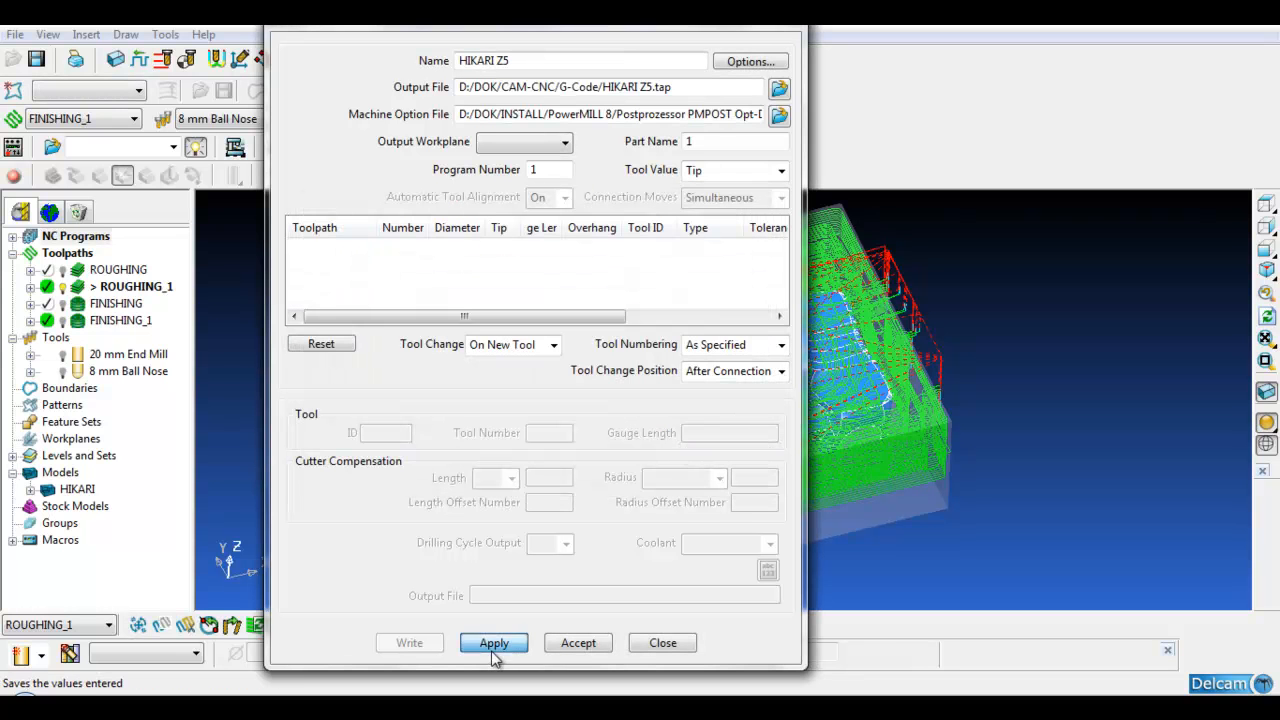
click(575, 644)
Step: Add the ROUGHING_1 and FINISHING_1 toolpaths to the HIKARI Z5 NC program
click(13, 236)
drag(131, 308, 140, 255)
drag(137, 343, 115, 270)
click(31, 255)
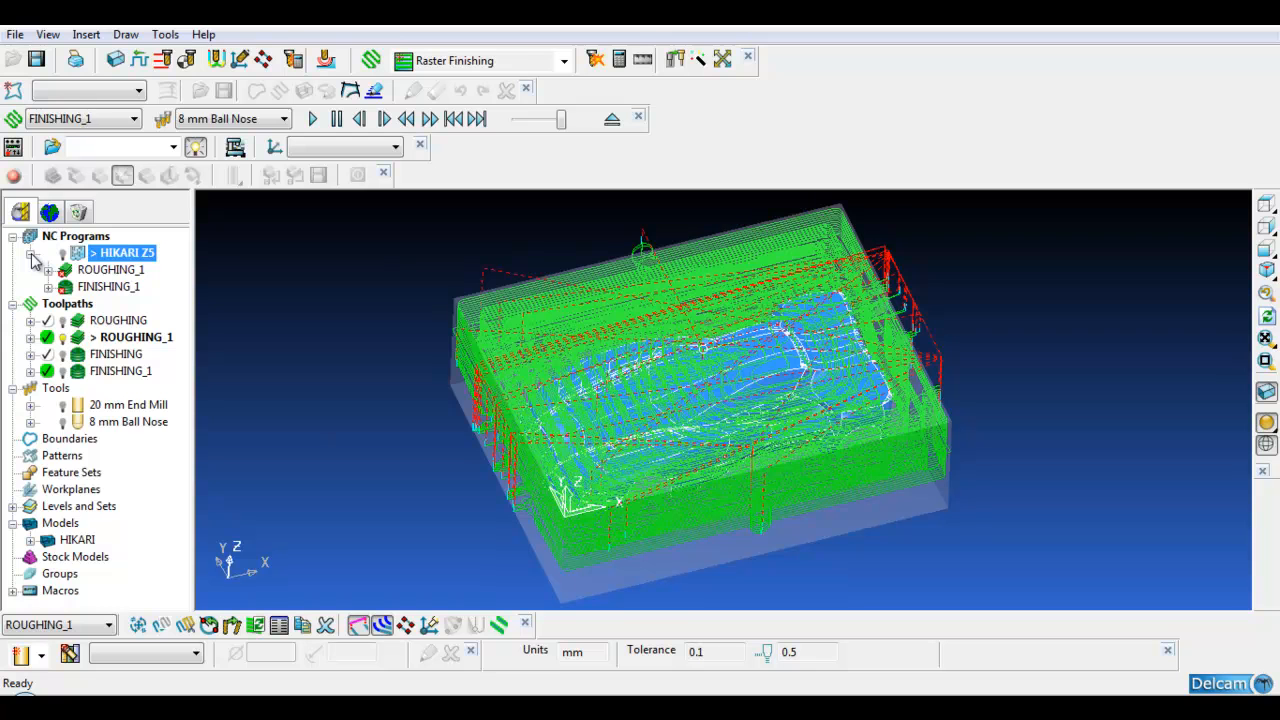
Step: Set the tool gauge length to 0 for ROUGHING_1 and FINISHING_1 in the HIKARI Z5 settings and apply
right_click(124, 258)
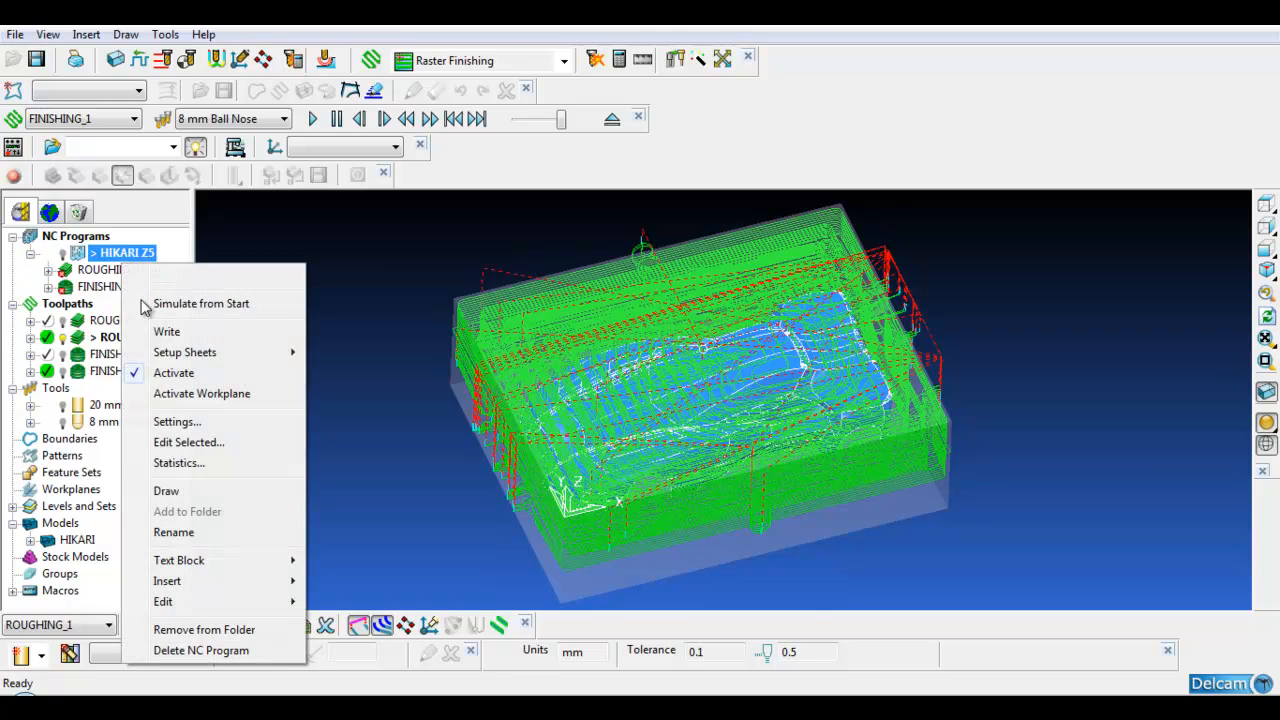
click(171, 419)
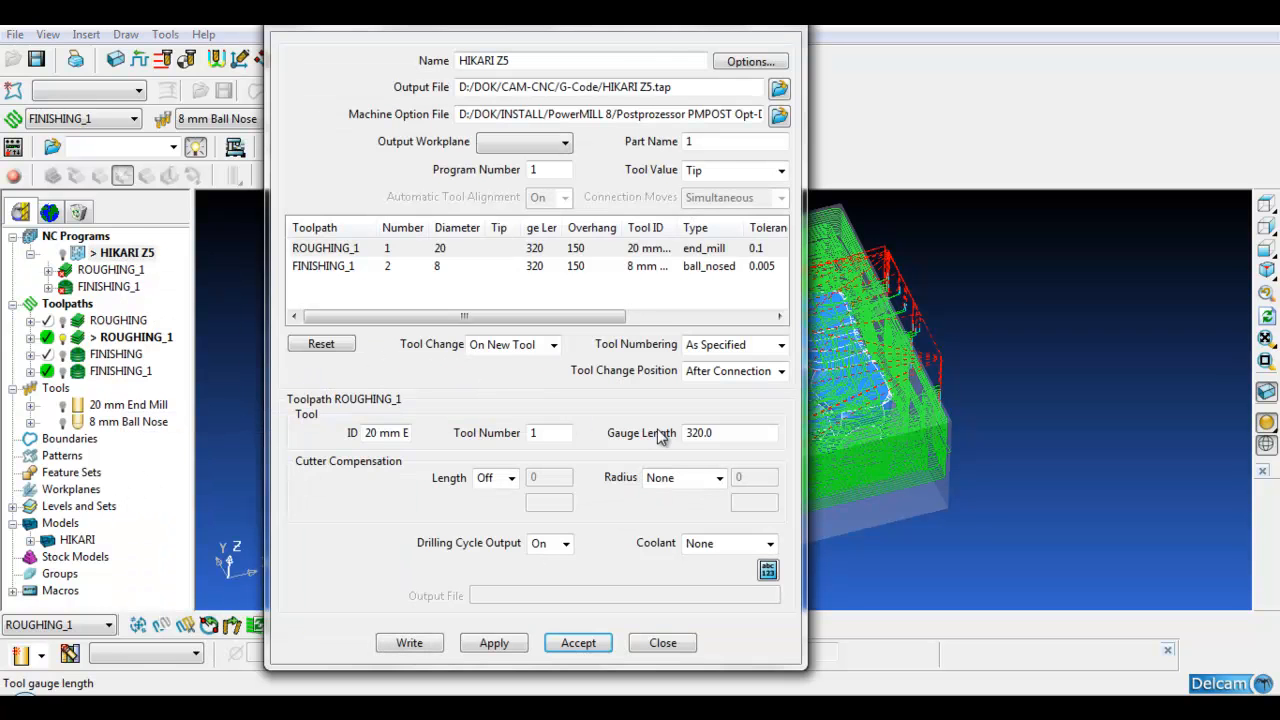
click(534, 251)
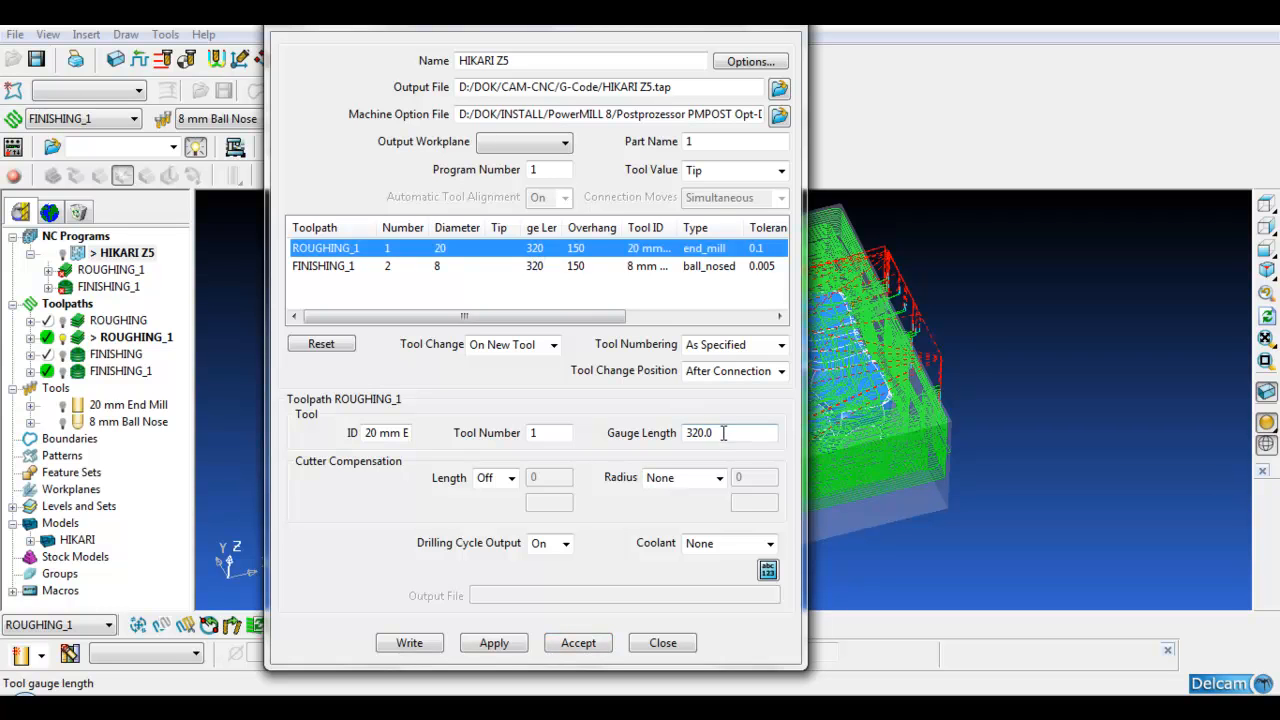
click(723, 433)
click(550, 268)
click(646, 424)
text(0)
click(503, 647)
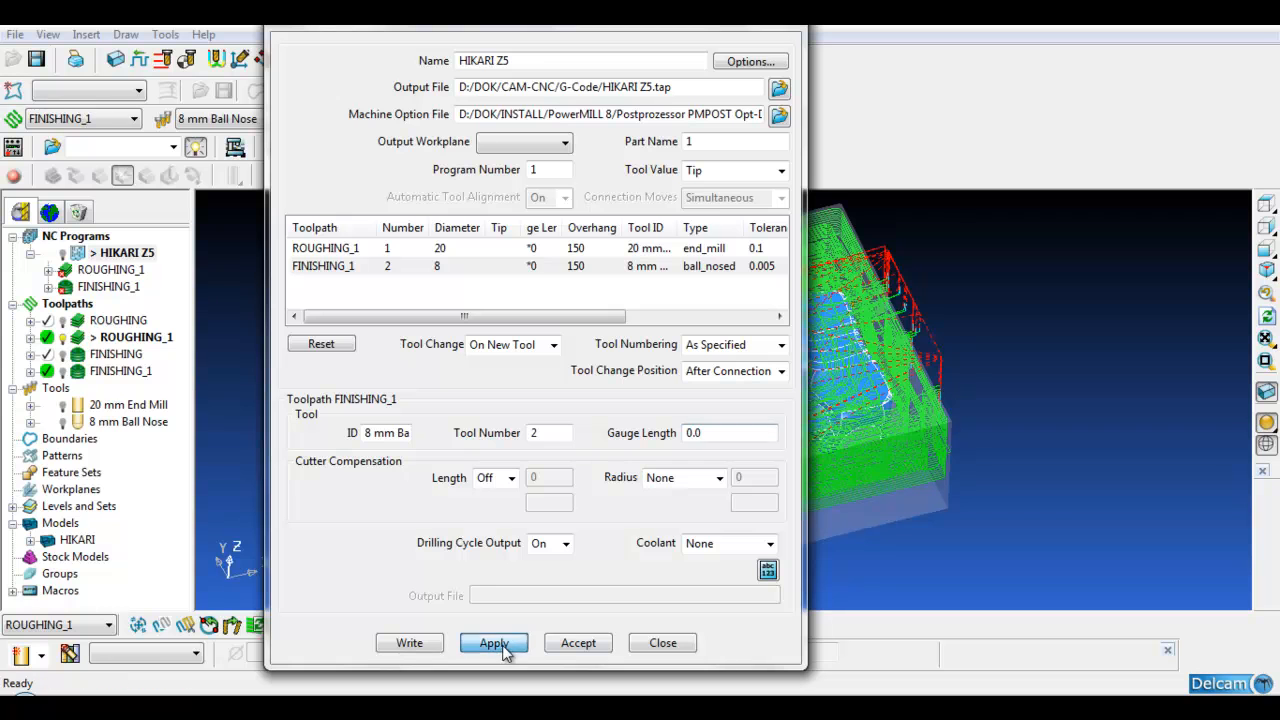
Step: Apply the NC program settings, write HIKARI Z5.tap and close the information report
click(768, 570)
click(340, 438)
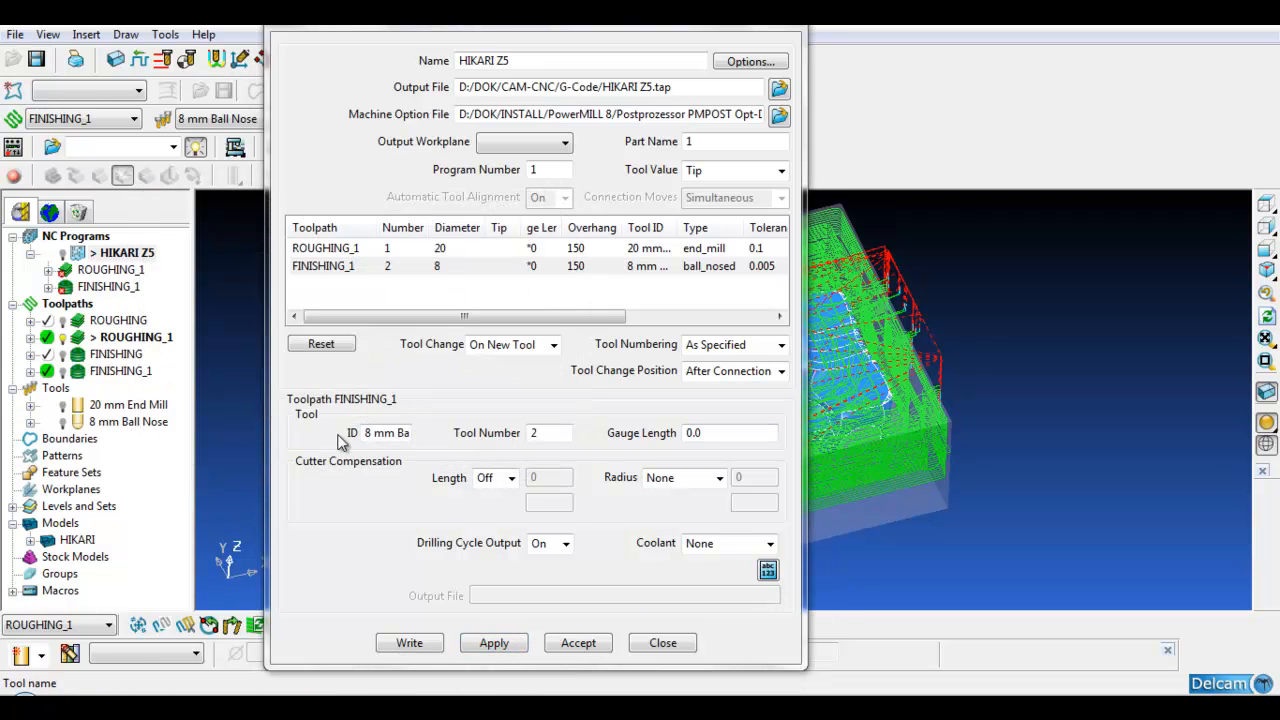
click(495, 643)
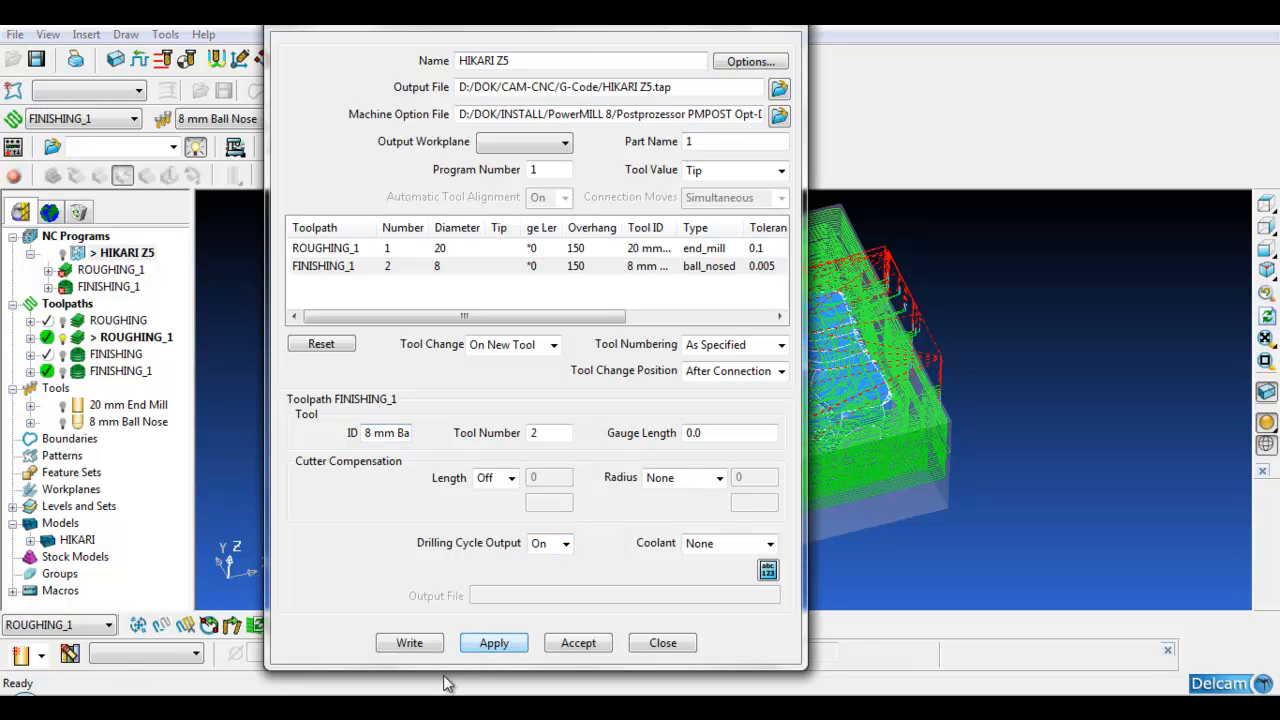
click(410, 643)
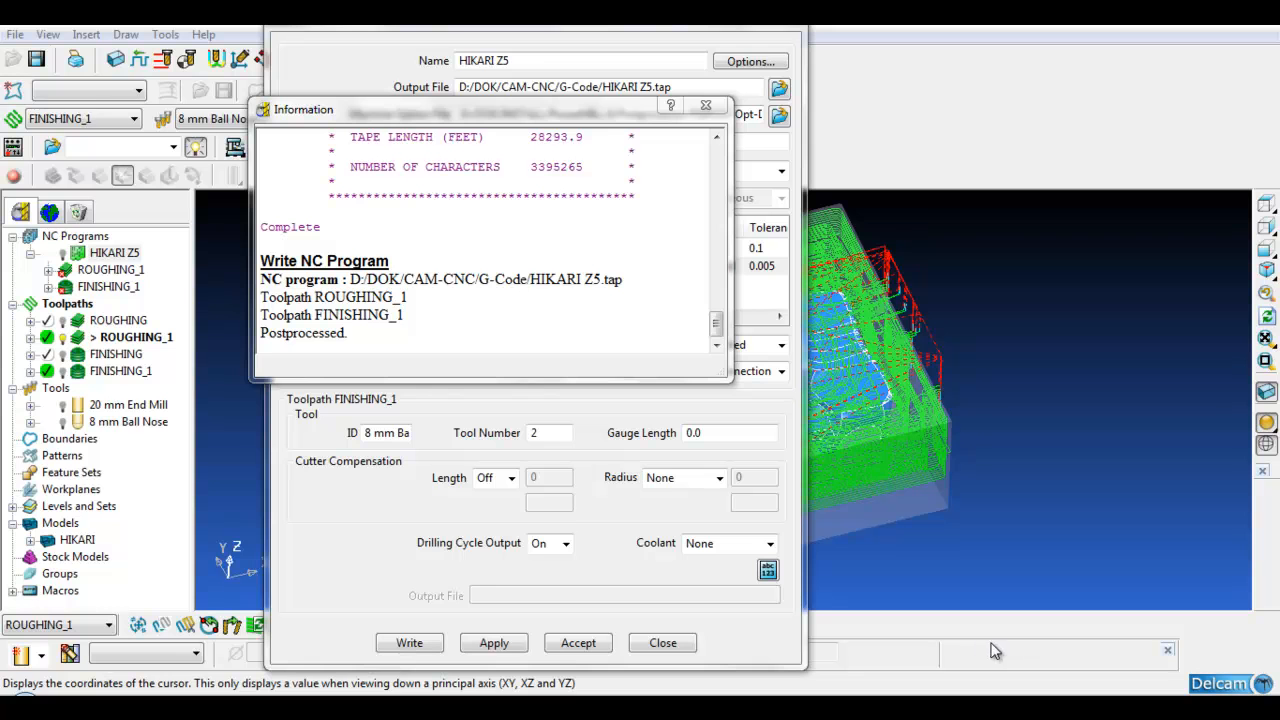
click(705, 105)
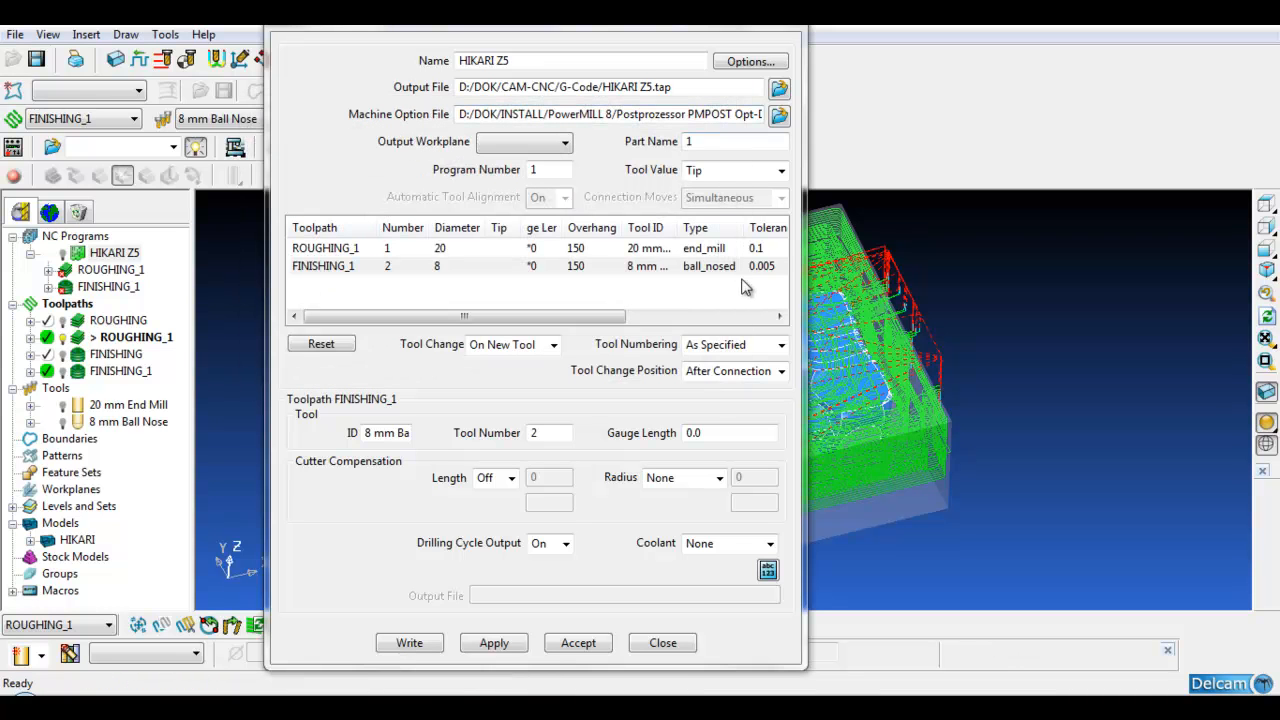
Step: Accept the NC program settings, switch to the desktop's CAM-CNC folder and locate HIKARI Z5.tap in its G-Code subfolder
click(579, 643)
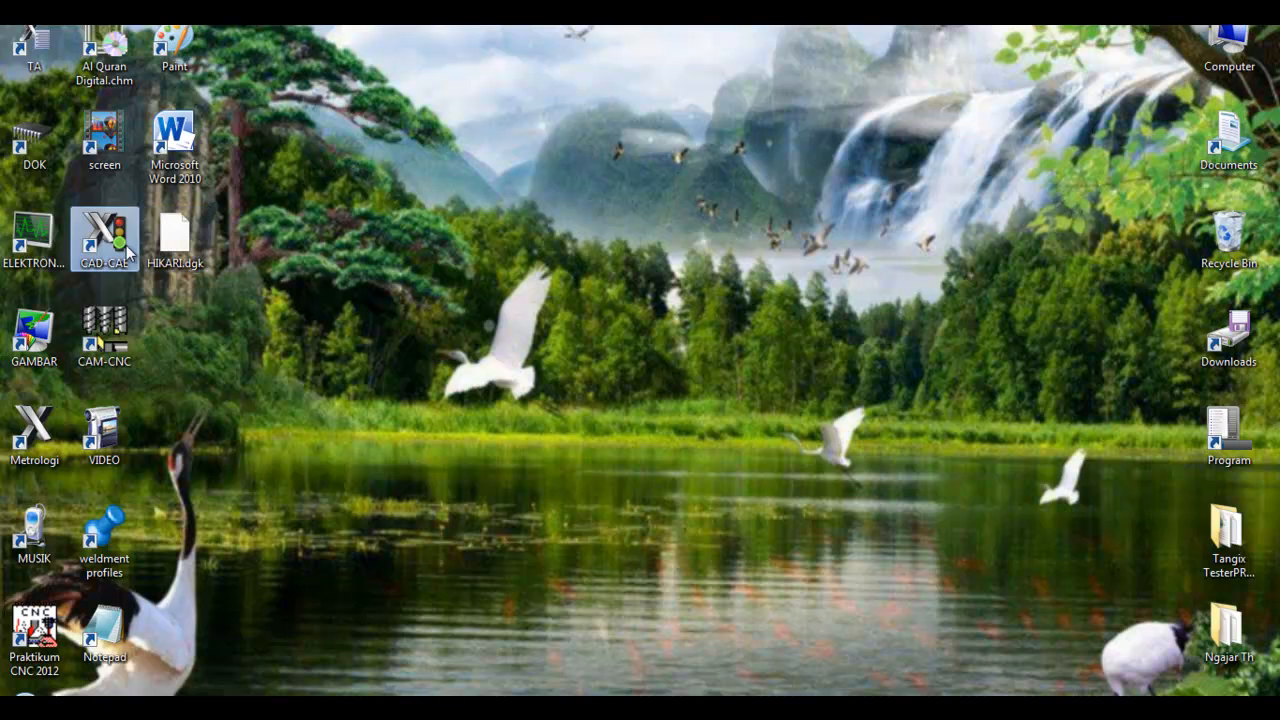
double_click(127, 349)
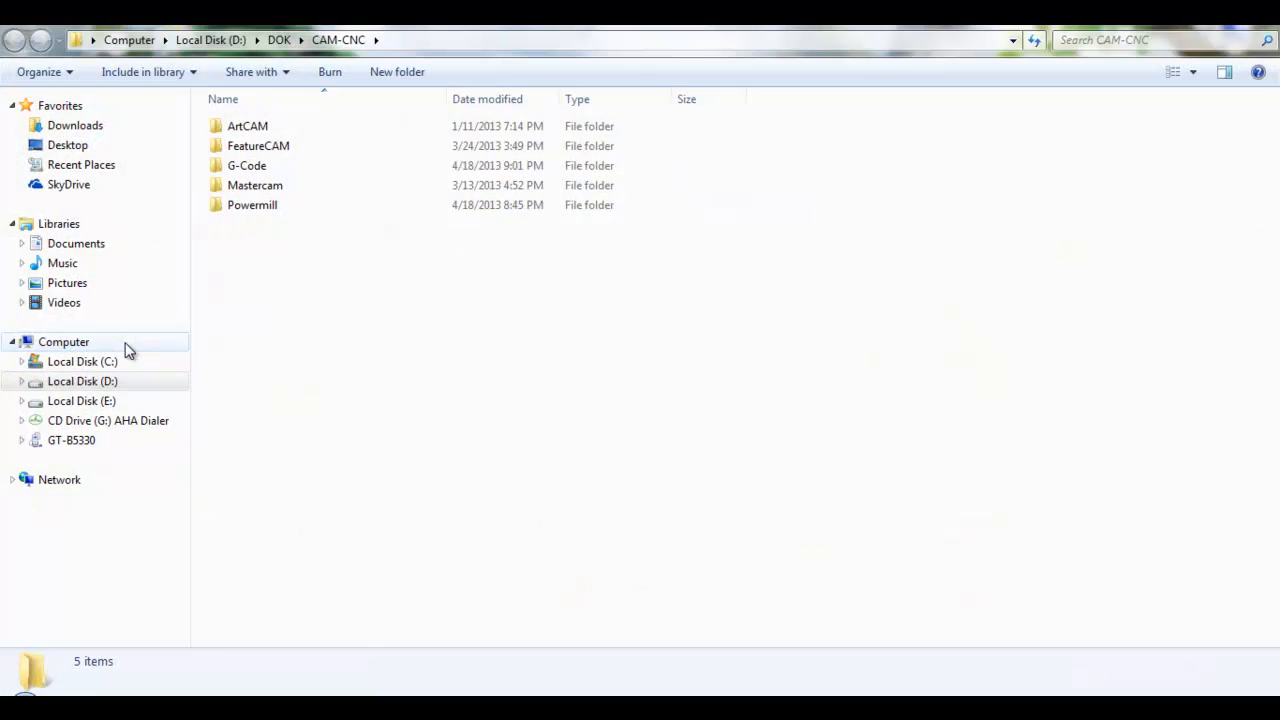
double_click(274, 166)
click(274, 184)
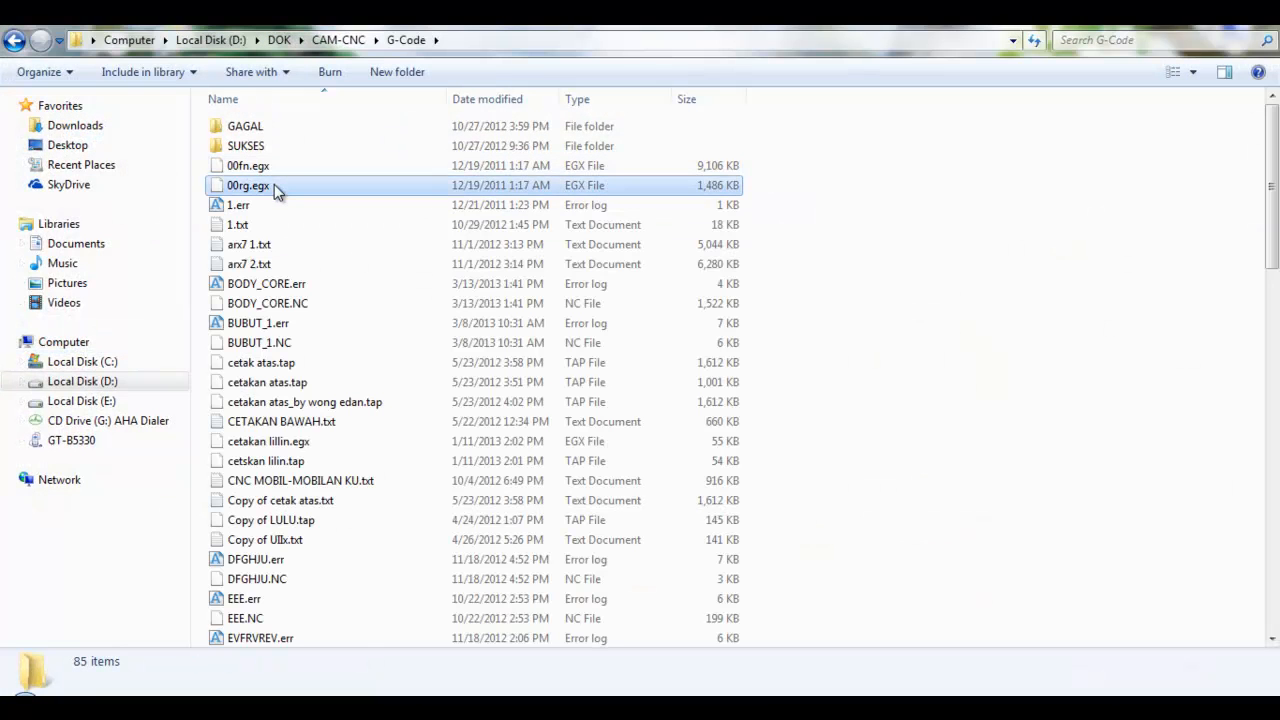
key(h)
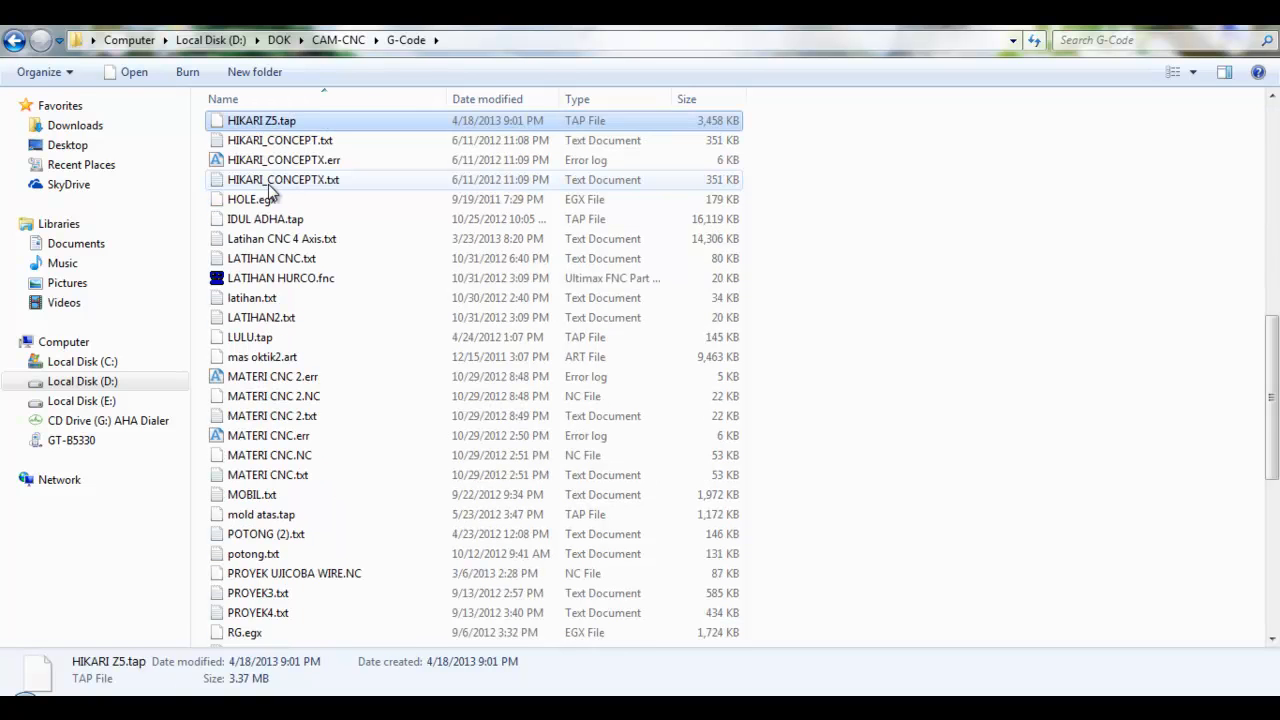
Step: Rename HIKARI Z5.tap as HIKARI Z5.txt
right_click(284, 121)
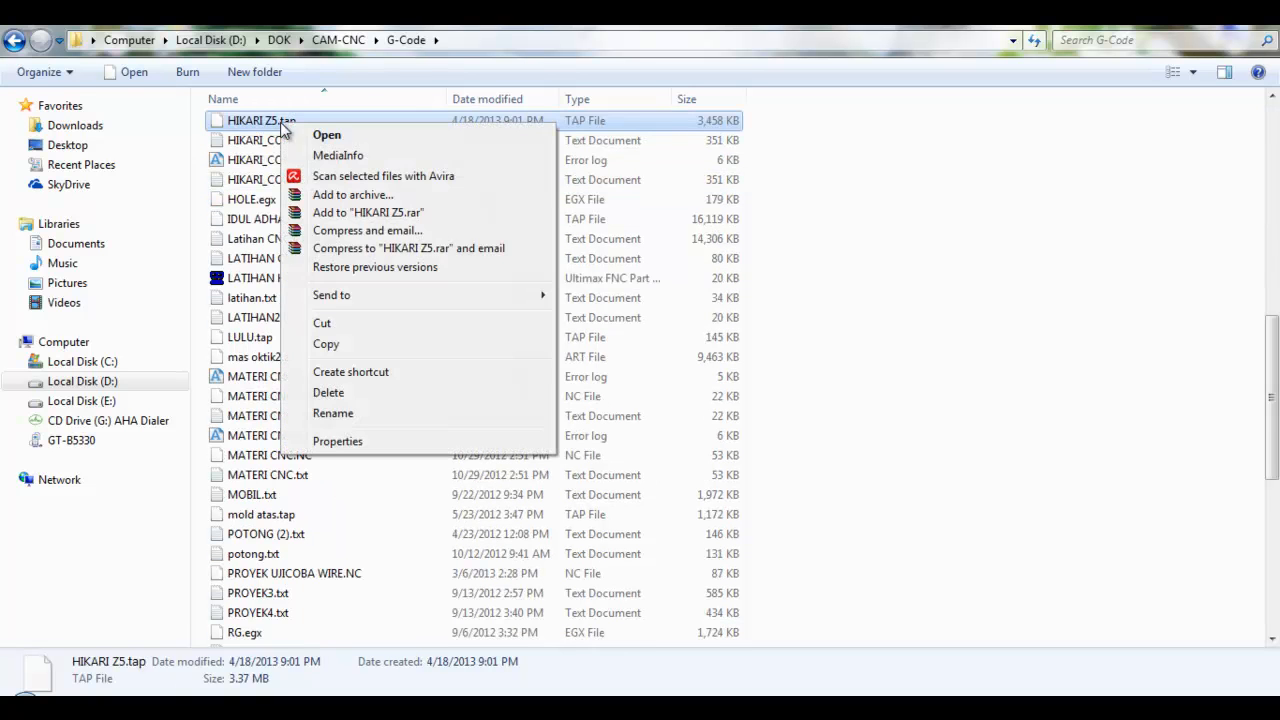
click(338, 410)
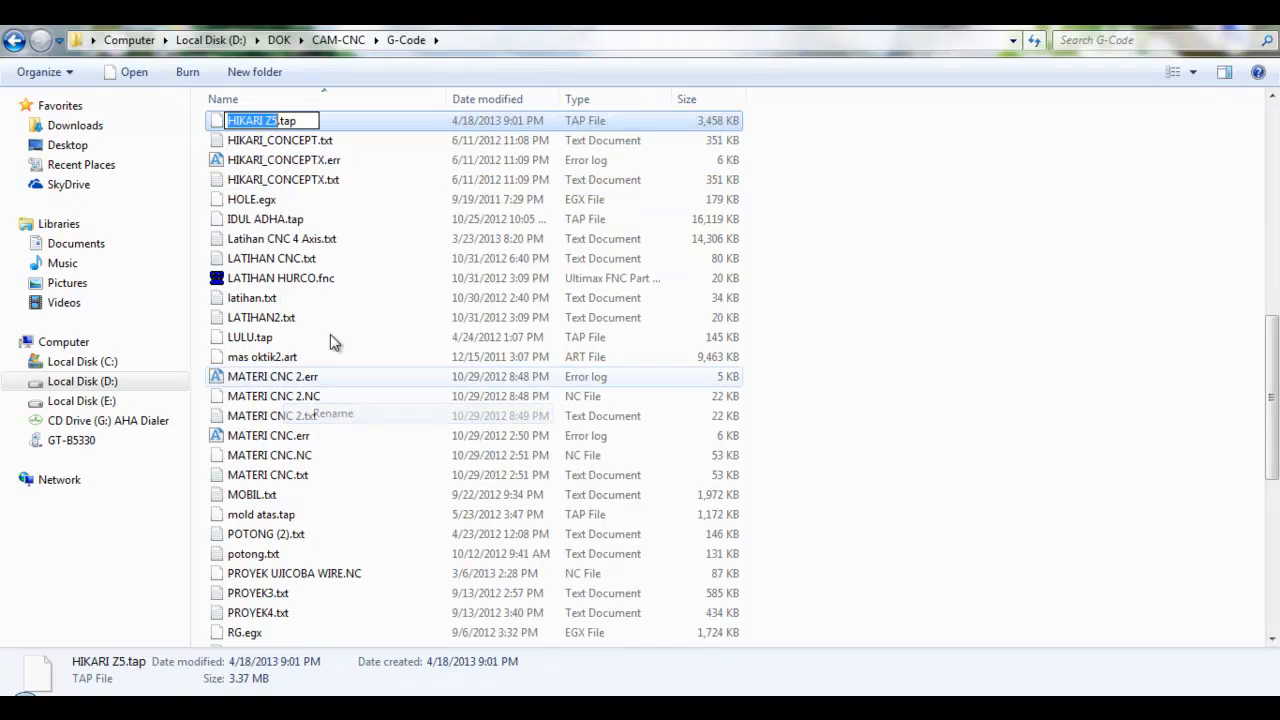
key(Return)
Step: Open HIKARI Z5.txt in Notepad, move its window beside the file list and examine the opening G-code lines
double_click(302, 124)
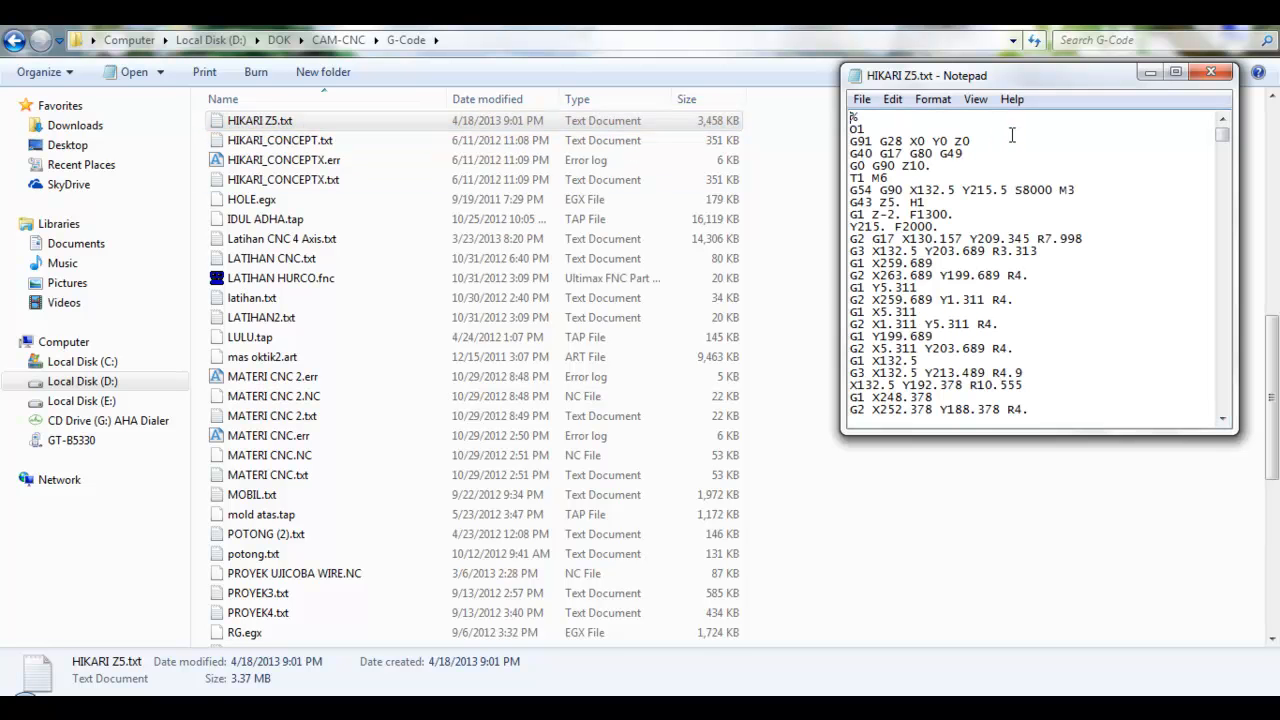
drag(1015, 76, 815, 157)
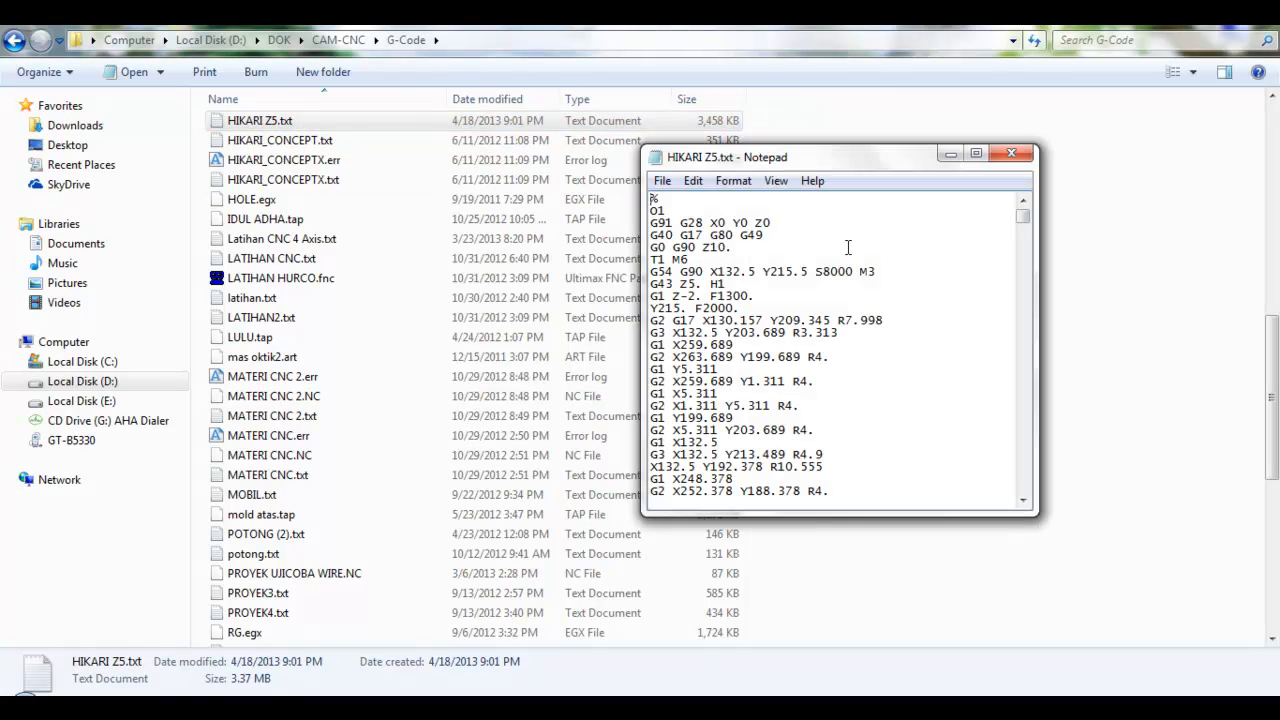
scroll(865, 240, down, 5)
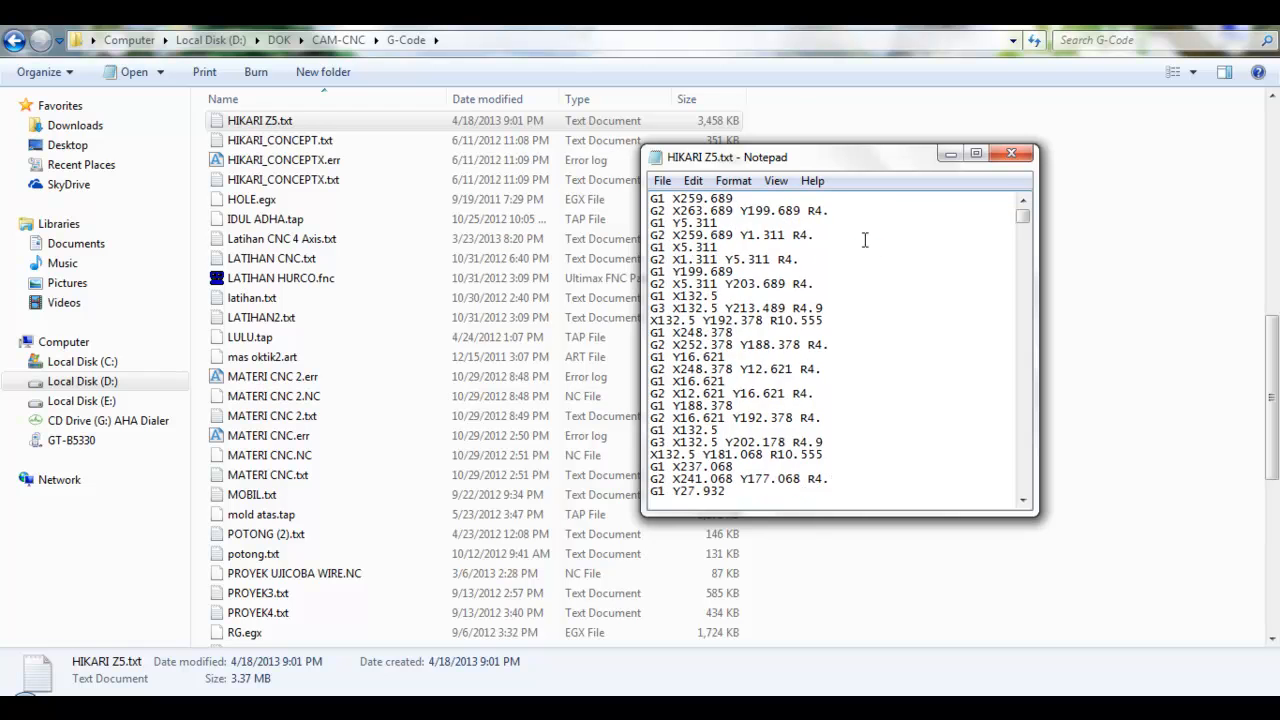
scroll(865, 240, down, 5)
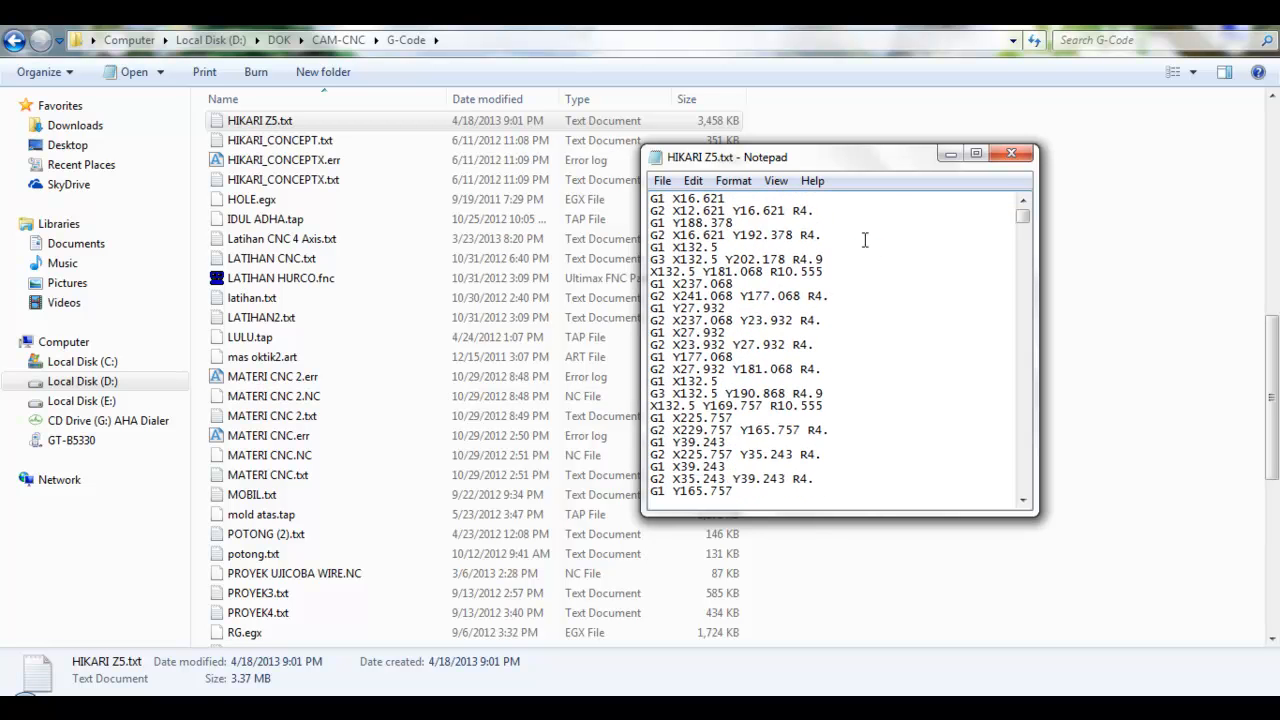